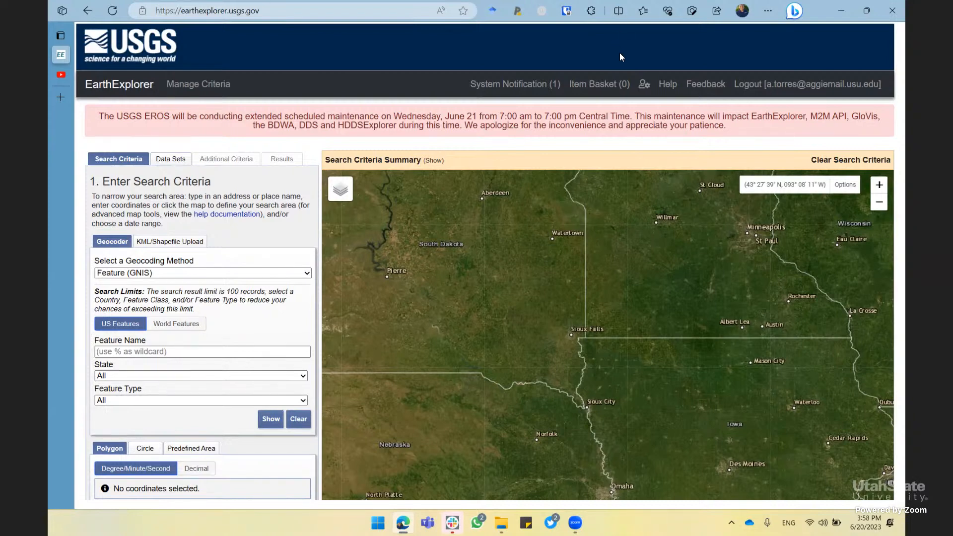
# Mark a search coordinate on the circular irrigated fields in the desert northwest of Cairo, Egypt, on the map
pyautogui.moveTo(608, 303); pyautogui.dragTo(483, 200)
pyautogui.click(879, 202)
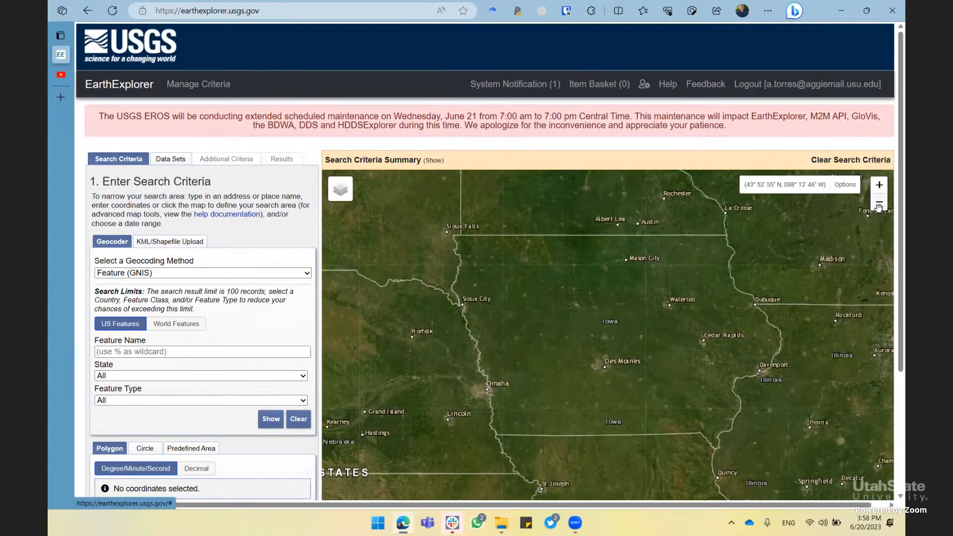
pyautogui.scroll(-2, 880, 208)
pyautogui.click(879, 128)
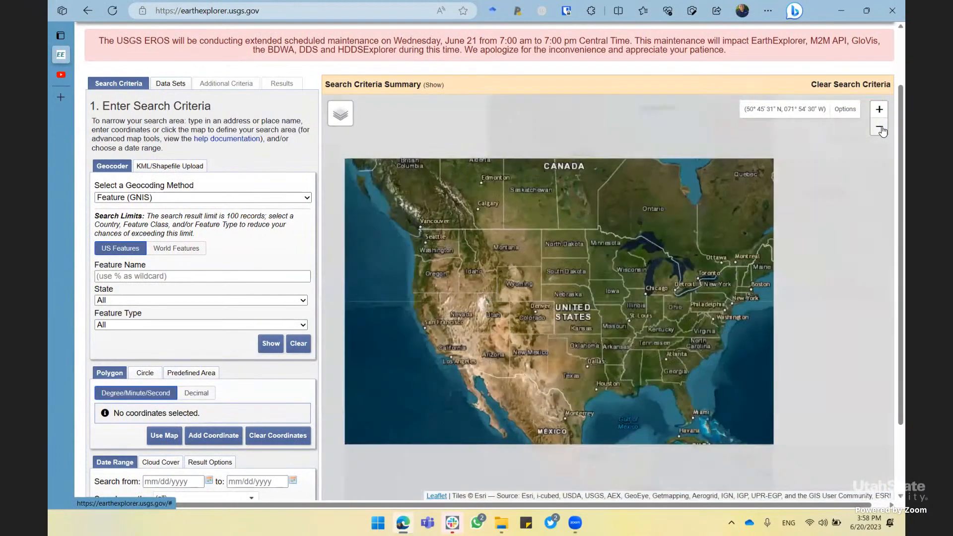
pyautogui.click(881, 128)
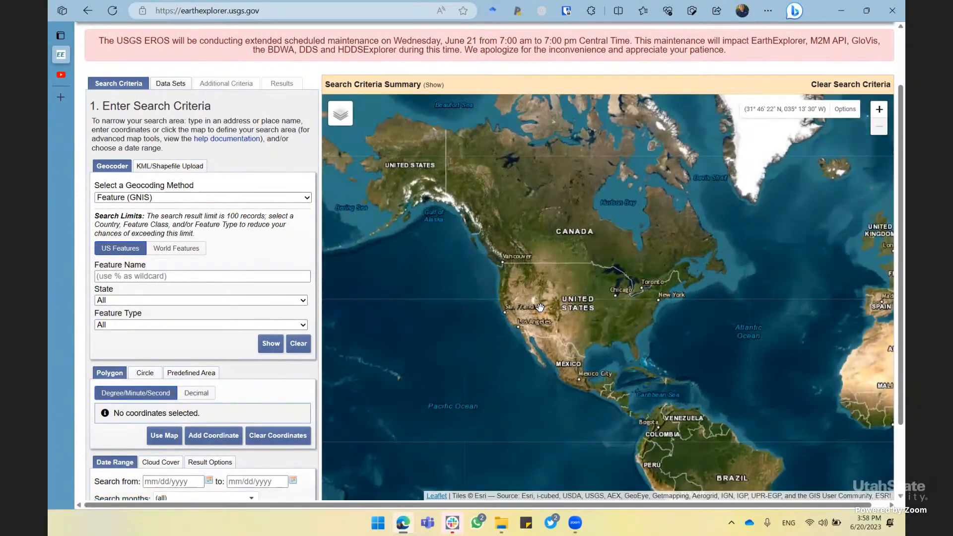
pyautogui.moveTo(538, 307); pyautogui.dragTo(347, 287)
pyautogui.scroll(1, 757, 319)
pyautogui.scroll(2, 757, 319)
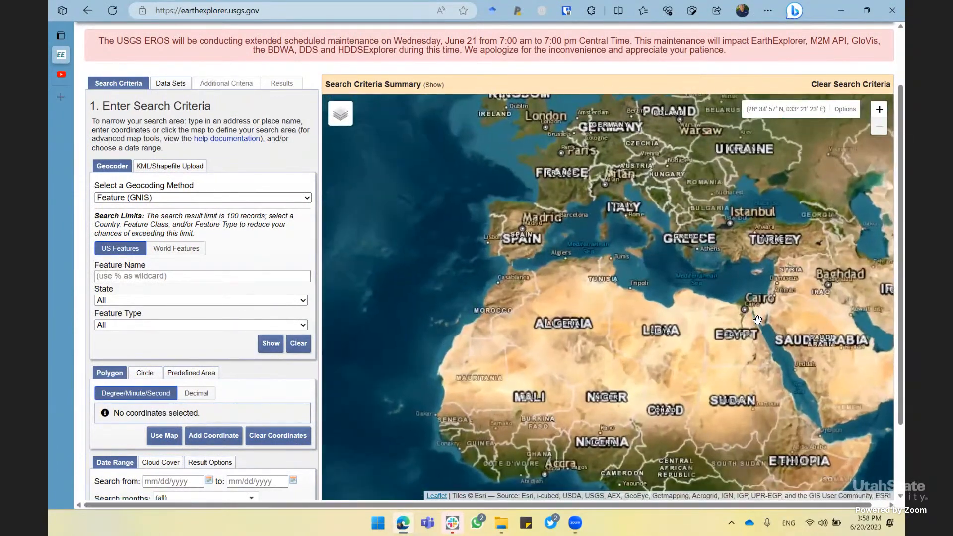
pyautogui.scroll(3, 691, 268)
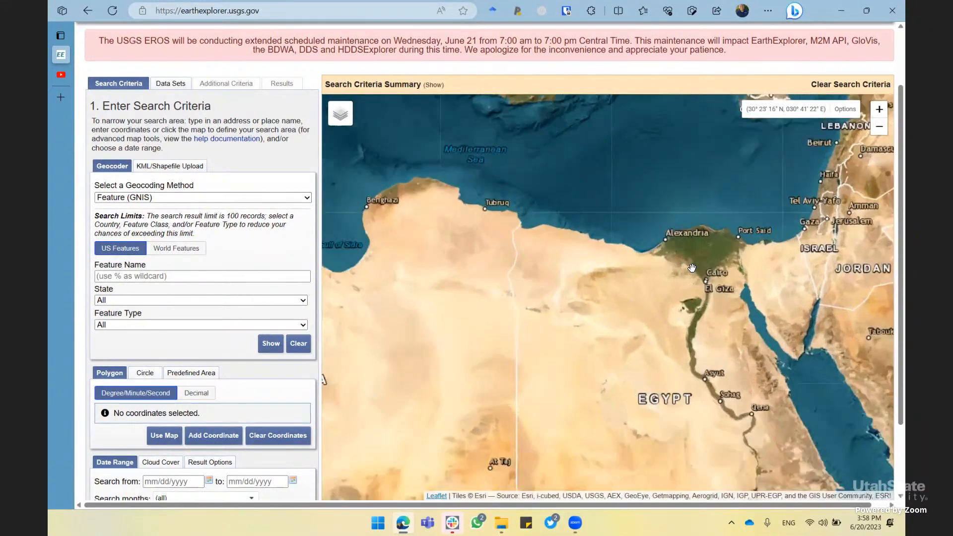
pyautogui.scroll(3, 643, 292)
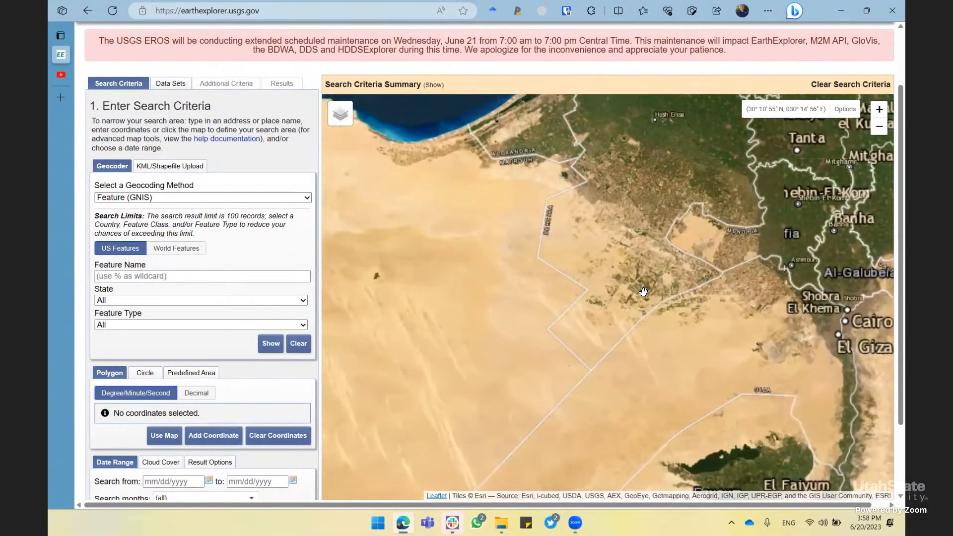
pyautogui.scroll(2, 708, 306)
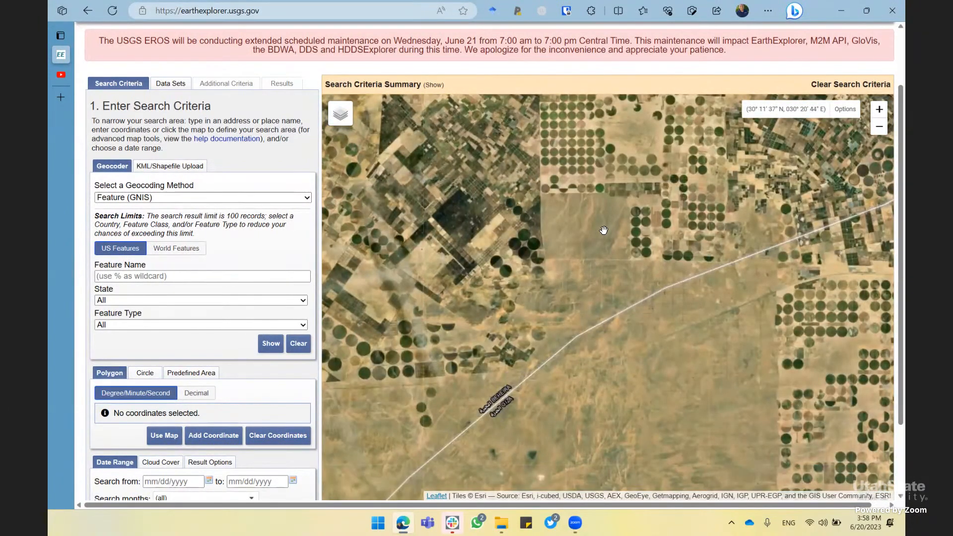
pyautogui.moveTo(603, 230); pyautogui.dragTo(624, 338)
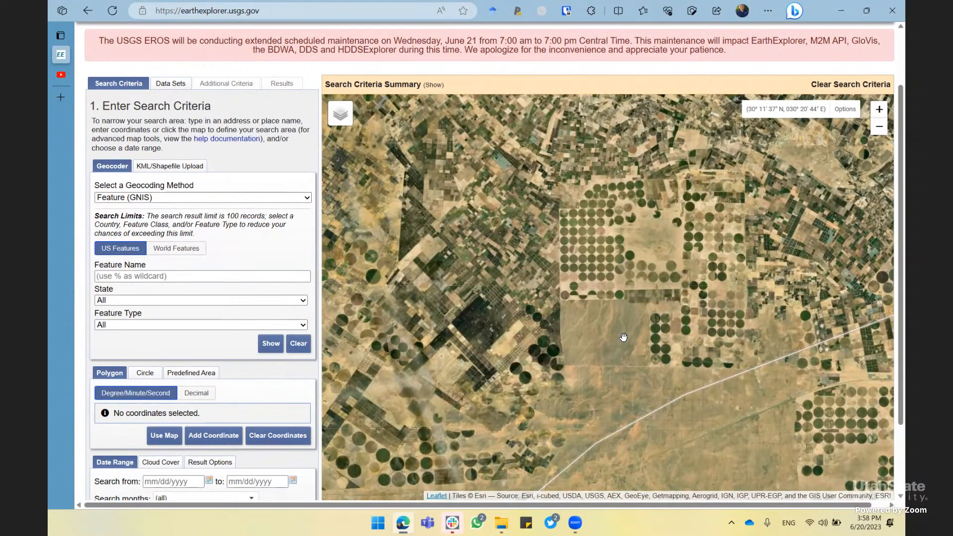
pyautogui.click(598, 255)
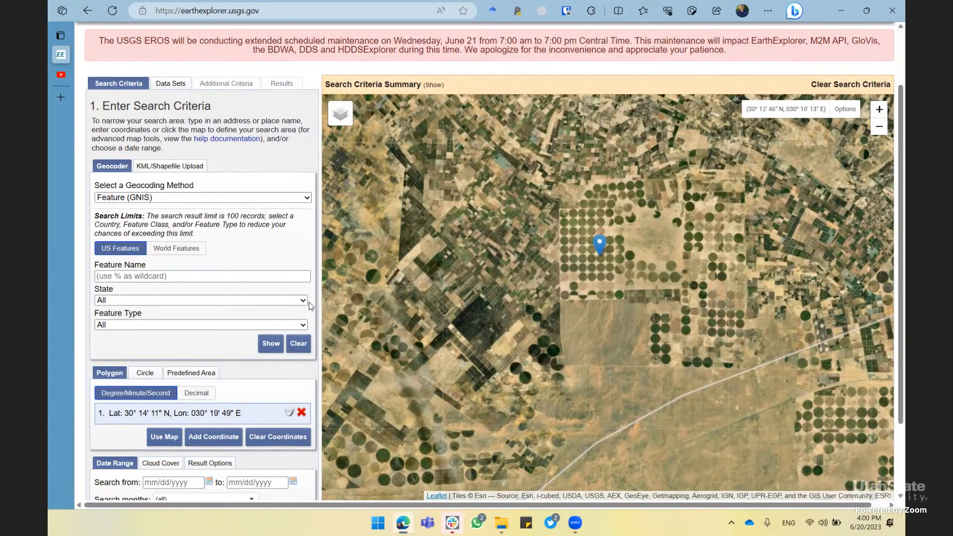
# Go to the data set selection and examine the products offered in the UAS category
pyautogui.scroll(-1, 311, 306)
pyautogui.scroll(-3, 310, 306)
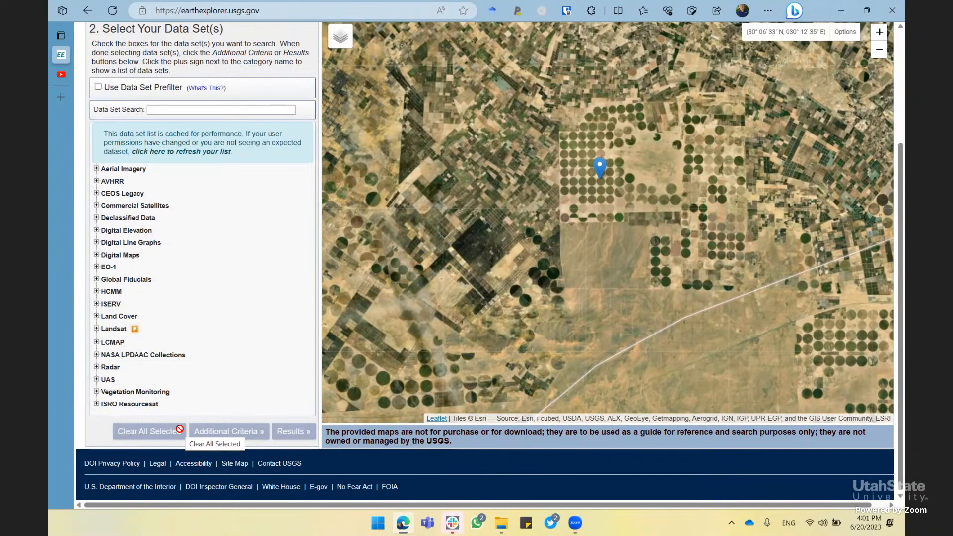
pyautogui.click(97, 379)
pyautogui.scroll(-1, 201, 358)
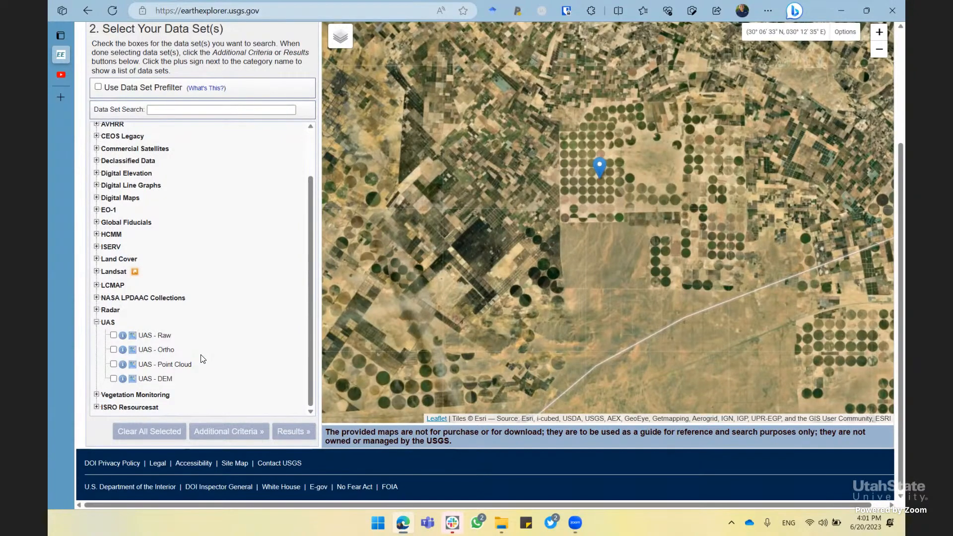
pyautogui.scroll(2, 202, 358)
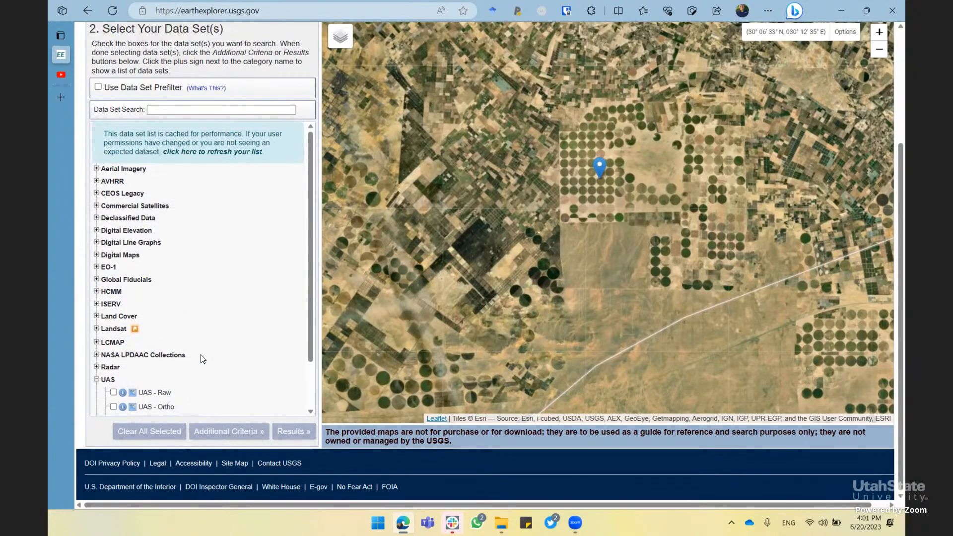
pyautogui.click(97, 379)
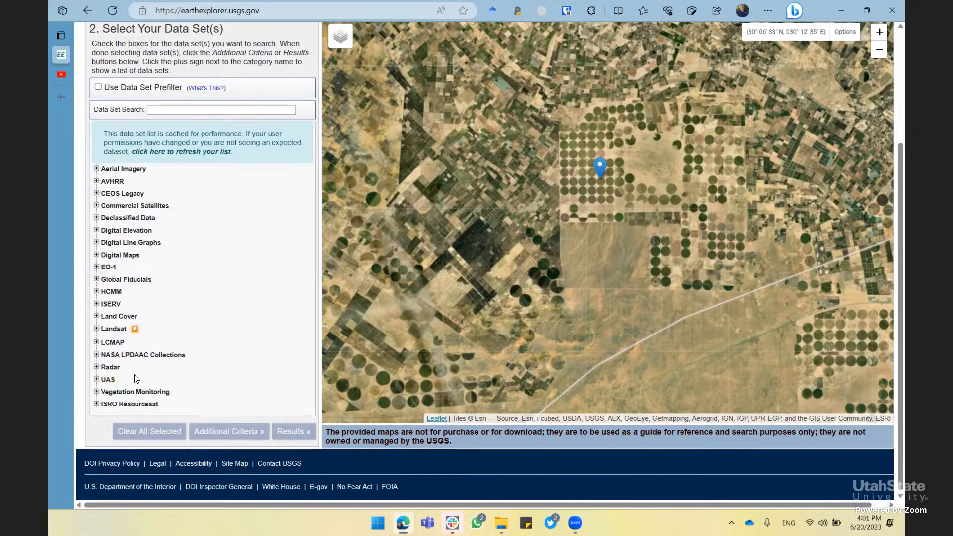
pyautogui.click(97, 379)
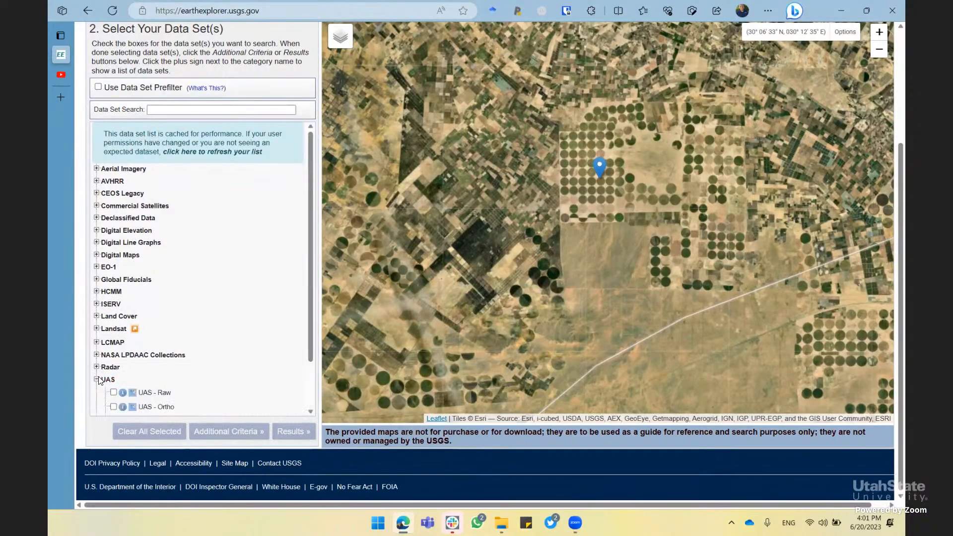
pyautogui.scroll(-5, 209, 347)
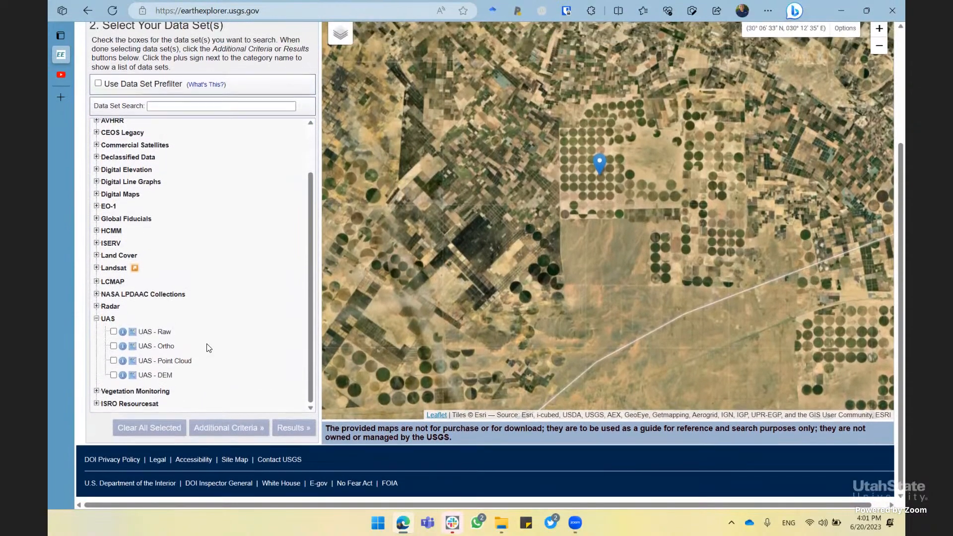
pyautogui.scroll(5, 218, 346)
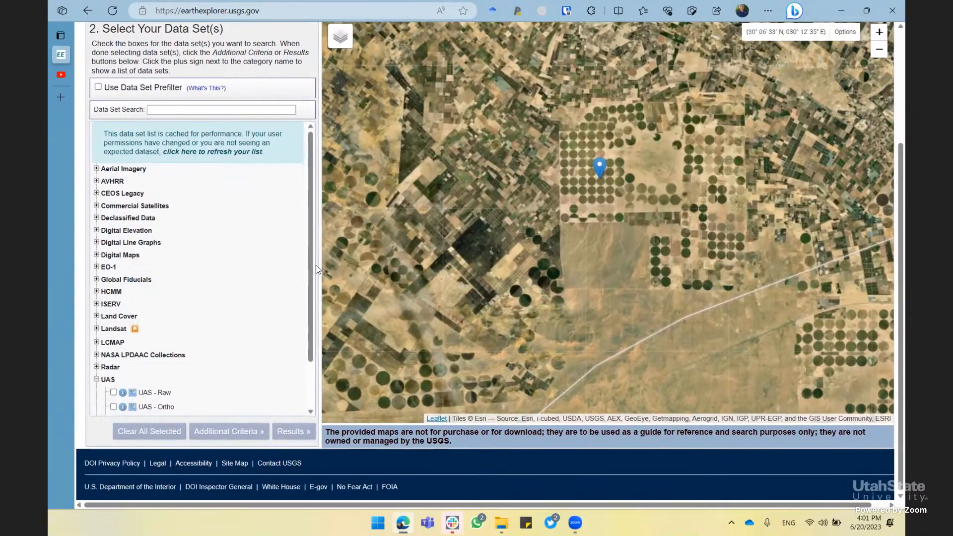
# Go back to review the search criteria and return to the data set selection
pyautogui.scroll(3, 300, 278)
pyautogui.click(129, 129)
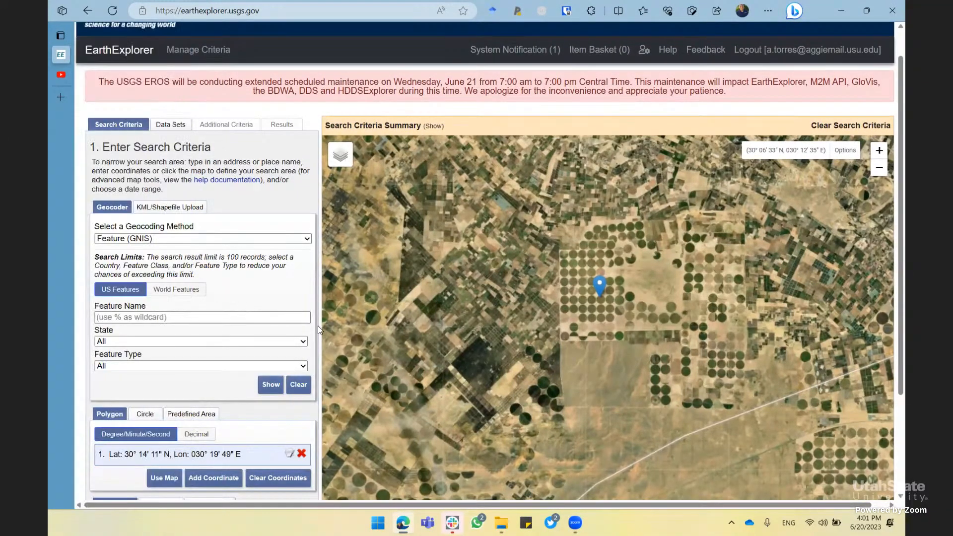
pyautogui.scroll(-3, 318, 326)
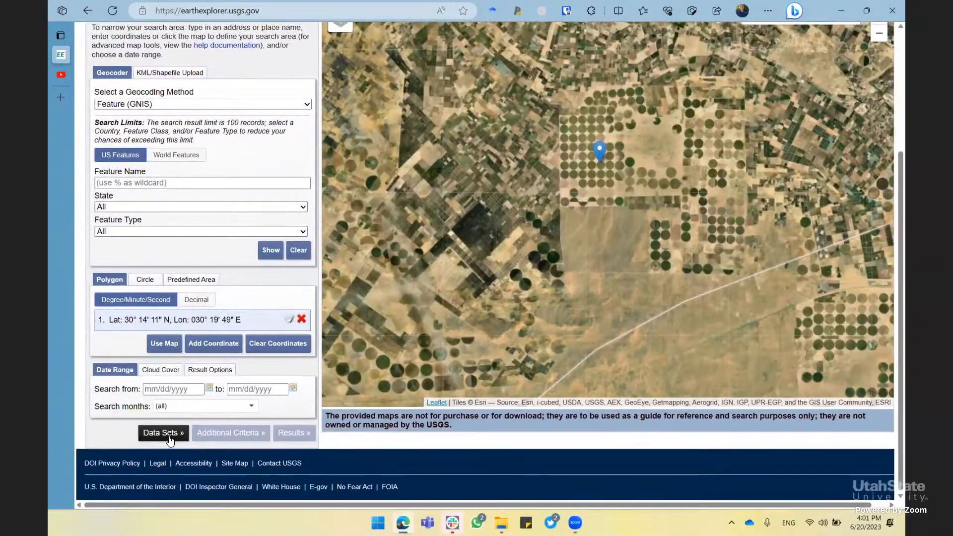
pyautogui.click(169, 439)
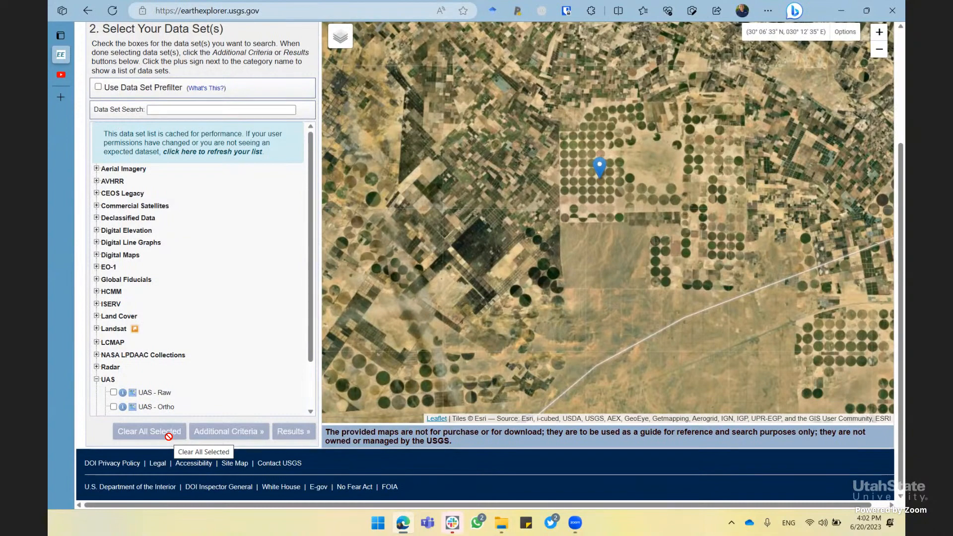
# Select the Landsat 8-9 OLI/TIRS C2 L2 data set from Landsat Collection 2 Level-2 and show the search results
pyautogui.scroll(-1, 313, 337)
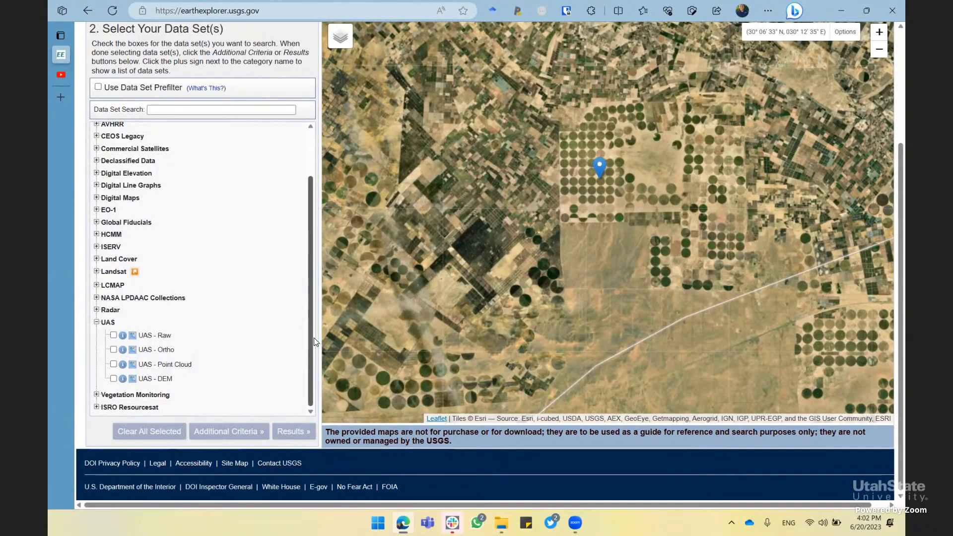
pyautogui.click(97, 272)
pyautogui.scroll(-2, 247, 245)
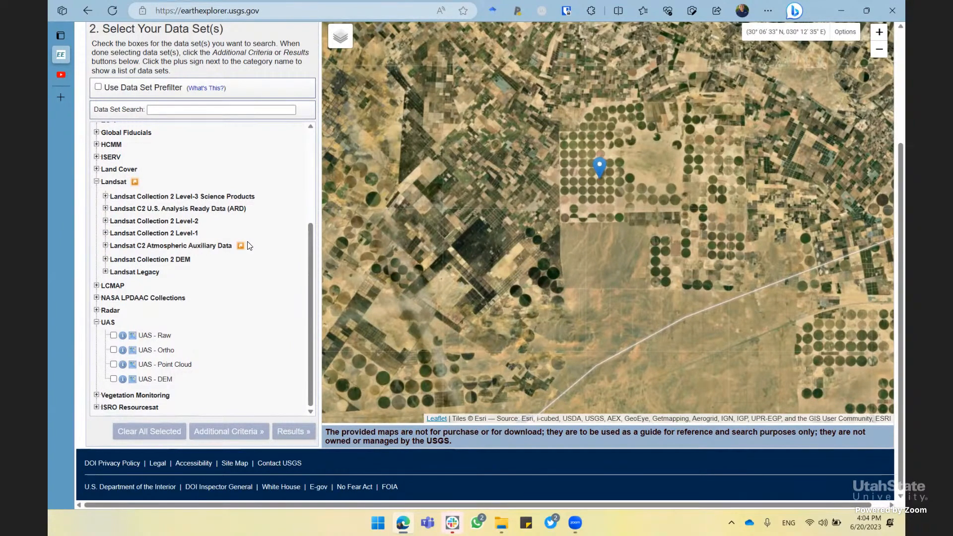
pyautogui.click(140, 222)
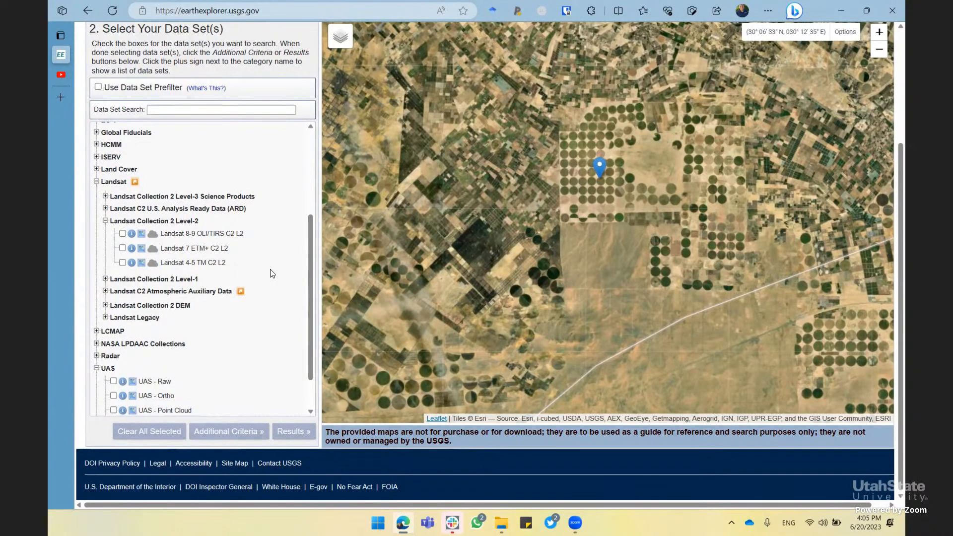
pyautogui.click(122, 233)
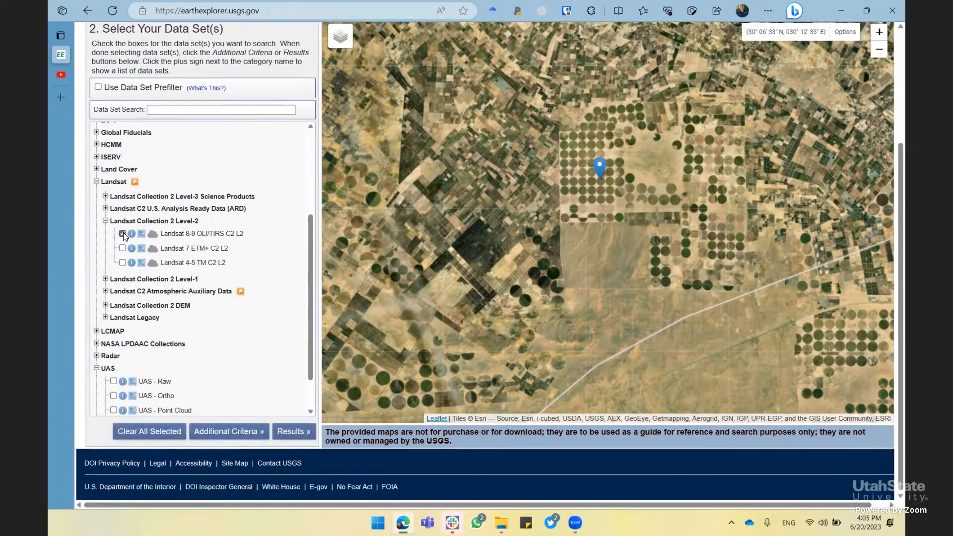
pyautogui.click(297, 431)
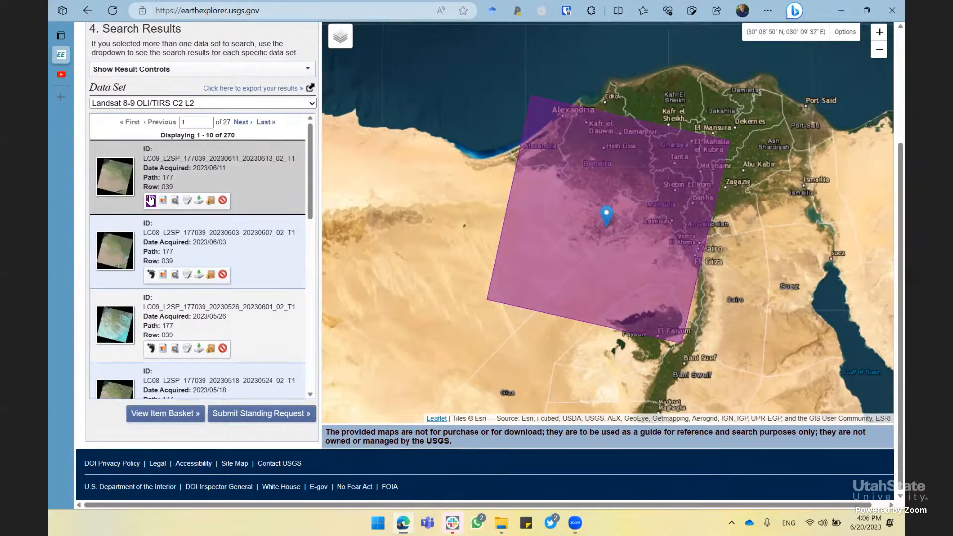
# Check the footprint and browse overlay of the scene acquired 2023/06/11 on the map, hiding each after viewing
pyautogui.click(151, 200)
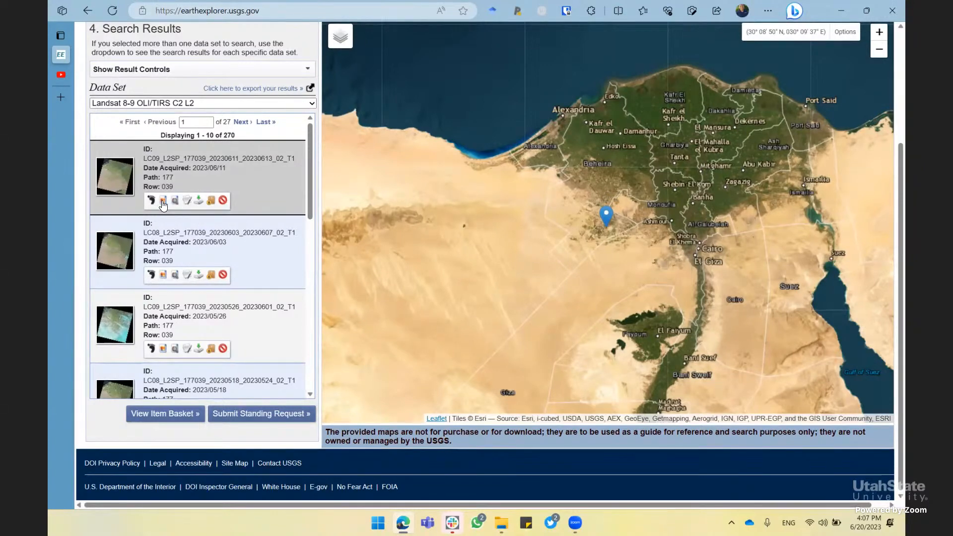
pyautogui.click(163, 201)
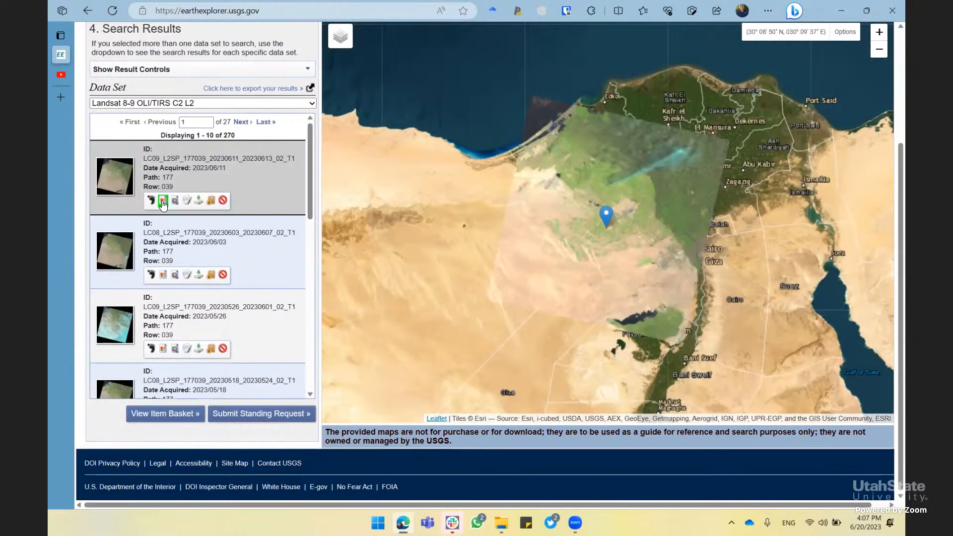
pyautogui.click(163, 201)
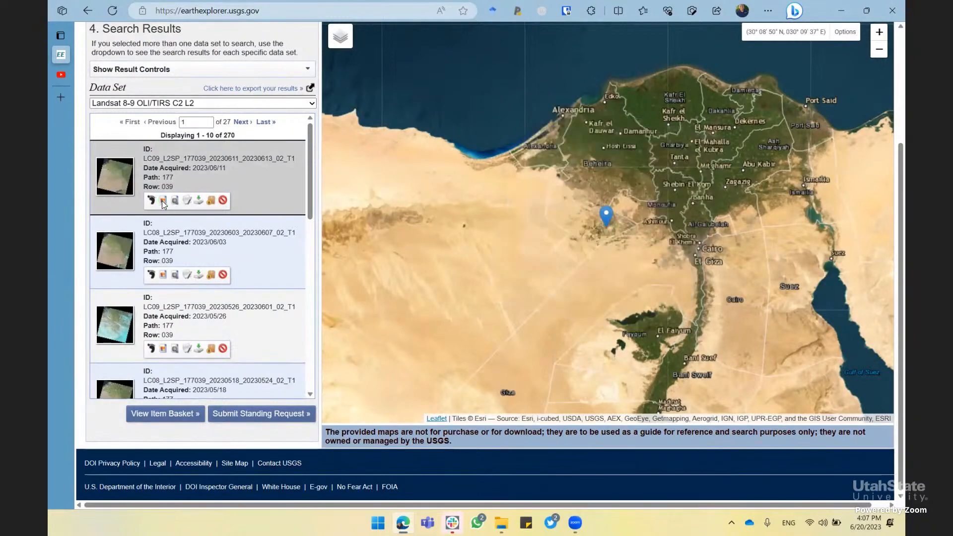
# Check the browse overlays of the scenes acquired 2023/06/03 and 2023/05/18 for cloud cover over the marked location
pyautogui.click(162, 274)
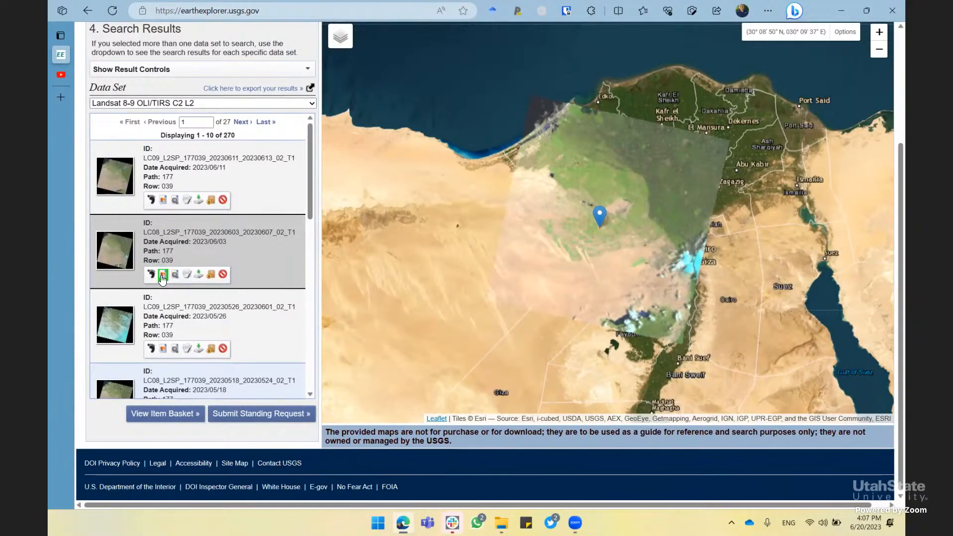
pyautogui.click(161, 275)
pyautogui.scroll(-2, 161, 277)
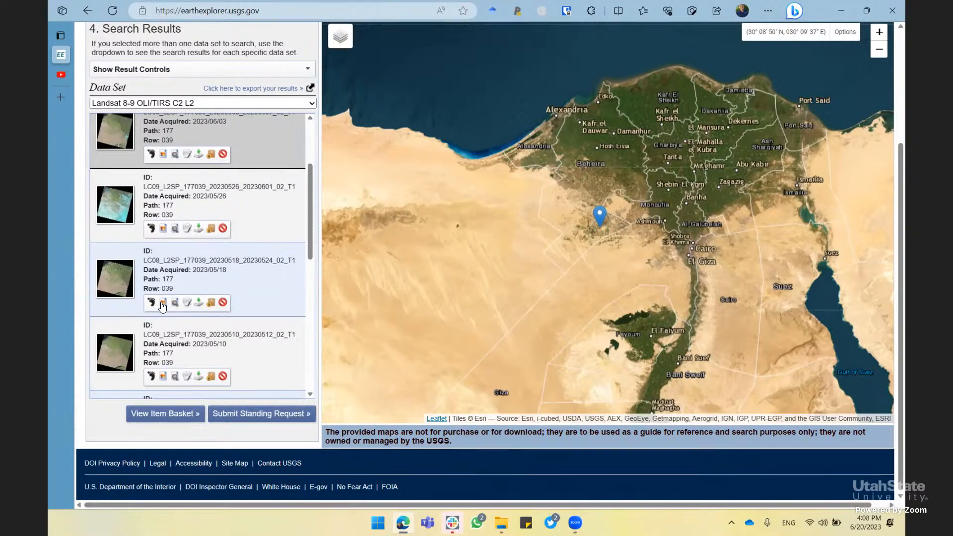
pyautogui.click(163, 303)
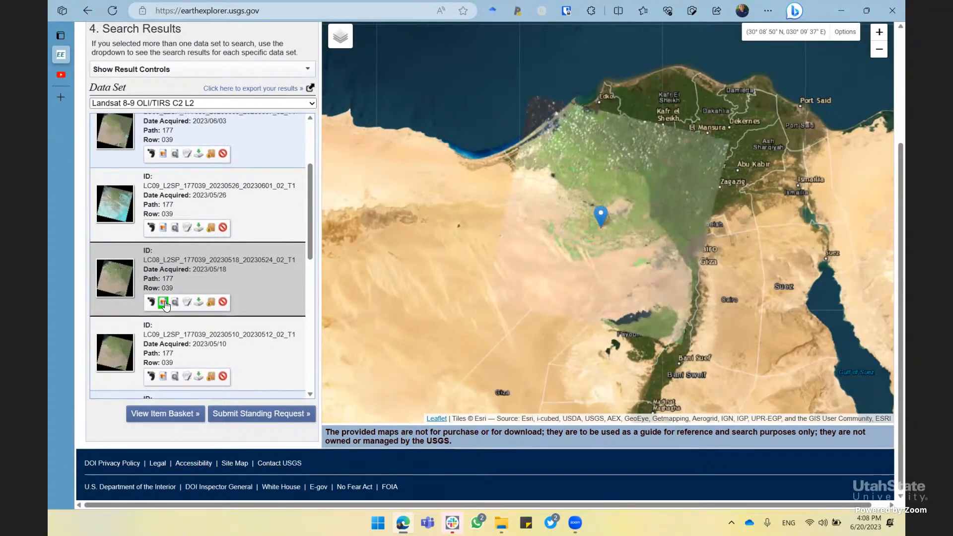
pyautogui.scroll(-2, 185, 260)
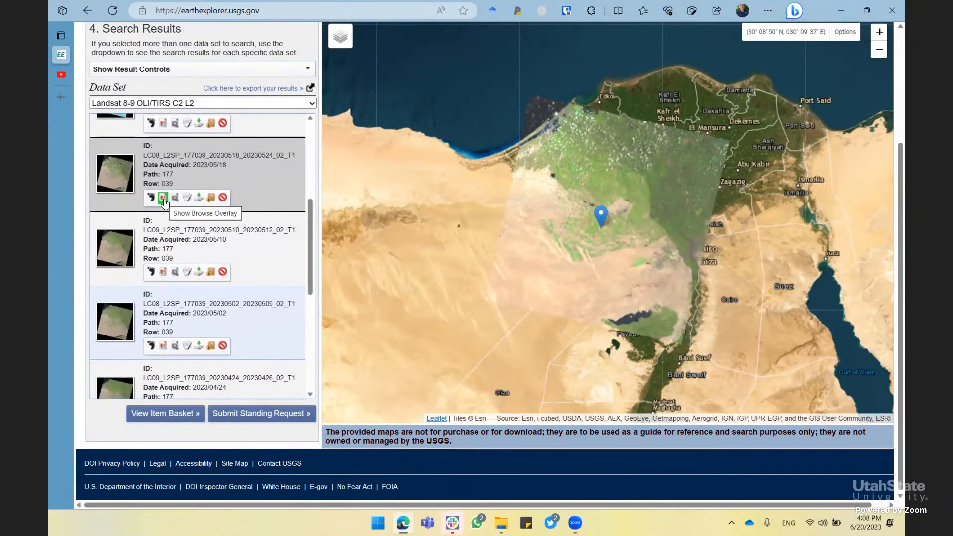
# Show the browse overlay of the scene acquired 2023/05/10 on the map and open that scene's download options
pyautogui.click(162, 271)
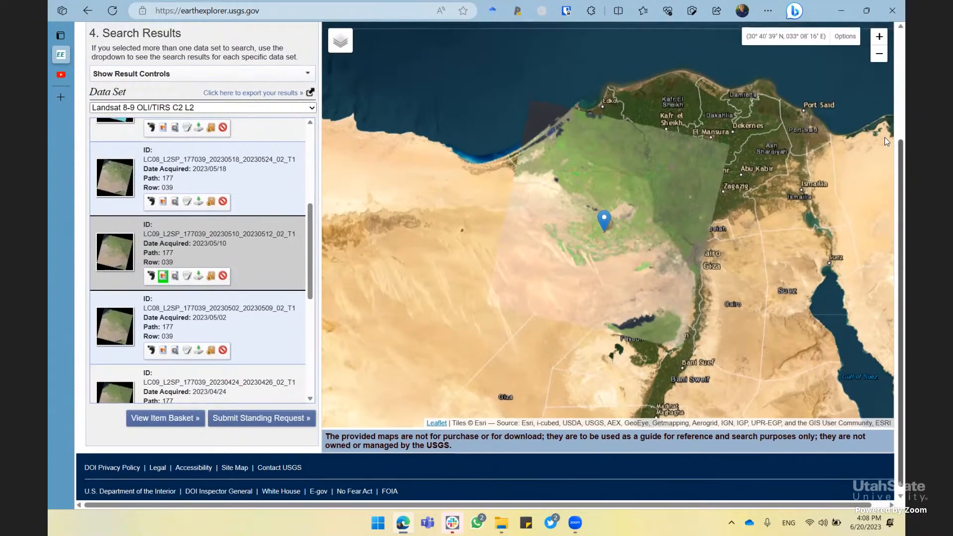
pyautogui.moveTo(902, 180); pyautogui.dragTo(902, 71)
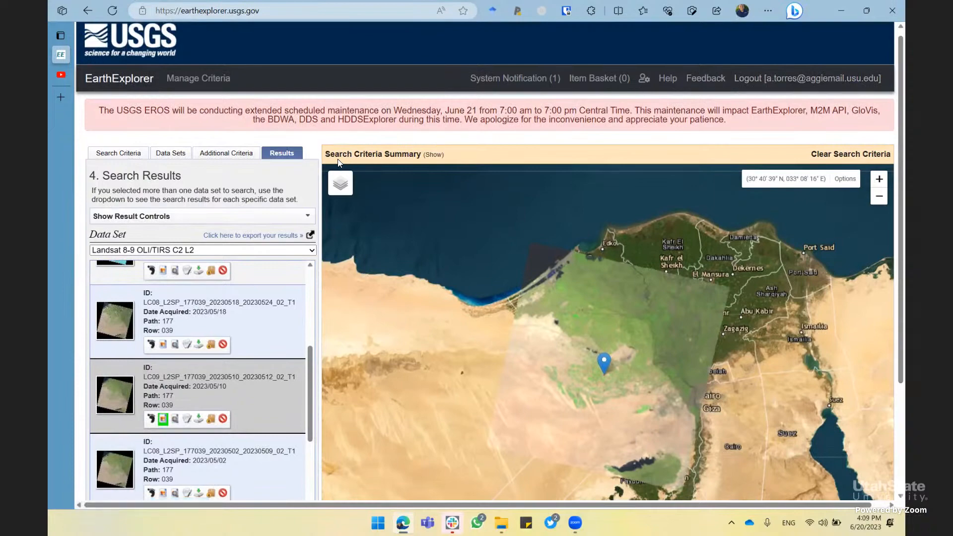
pyautogui.scroll(-2, 319, 169)
pyautogui.scroll(-1, 319, 168)
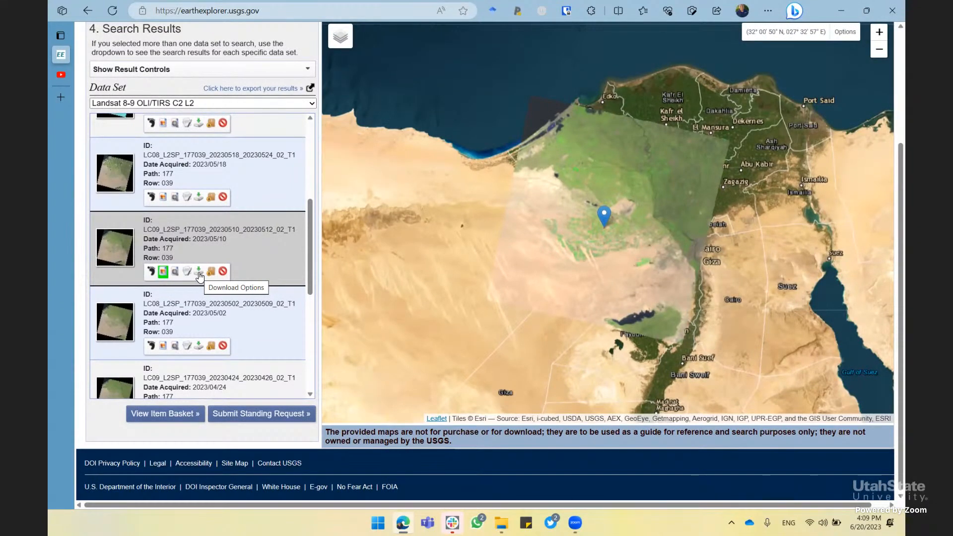
pyautogui.click(199, 273)
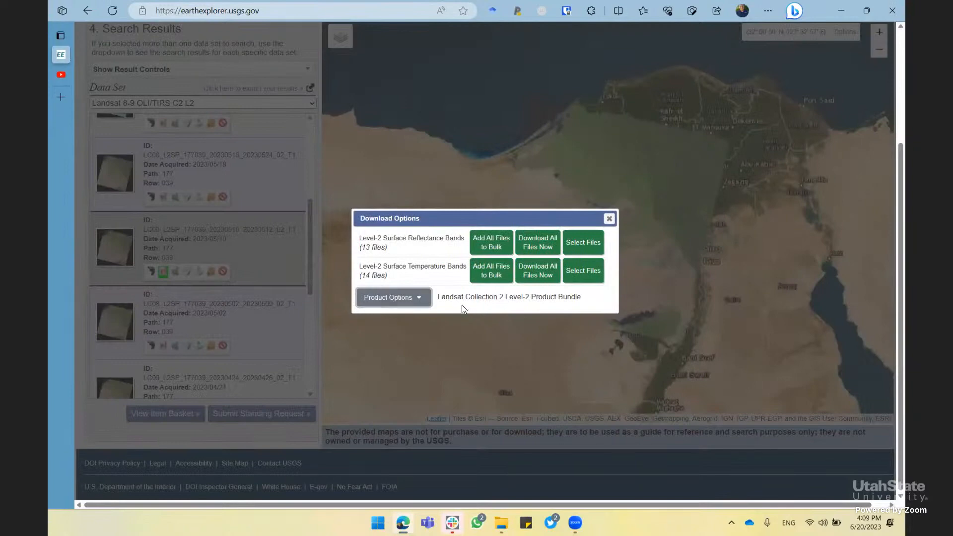
# Download the Landsat Collection 2 Level-2 Product Bundle of the 2023/05/10 scene, saving LC09_L2SP_177039_20230510_20230512_02_T1 (1).tar to the Desktop
pyautogui.click(416, 298)
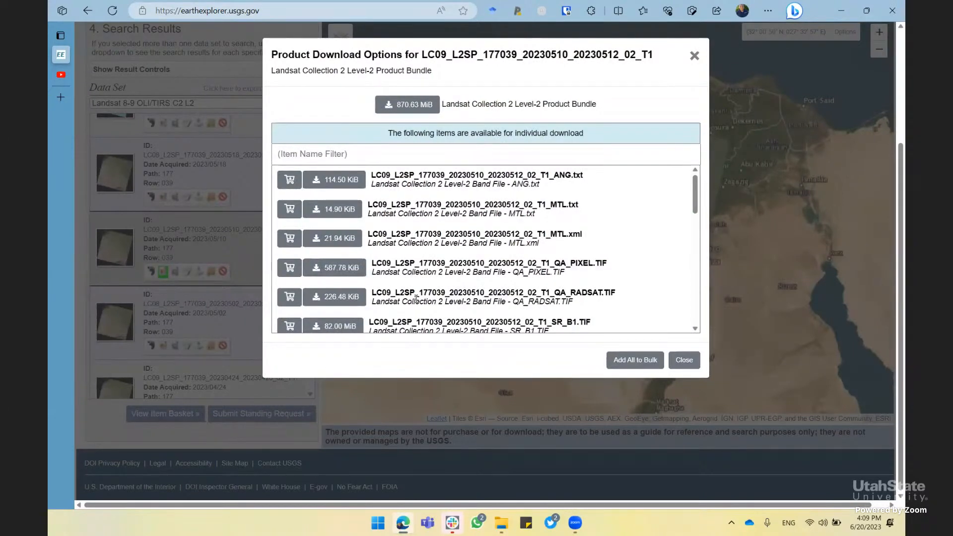
pyautogui.click(424, 110)
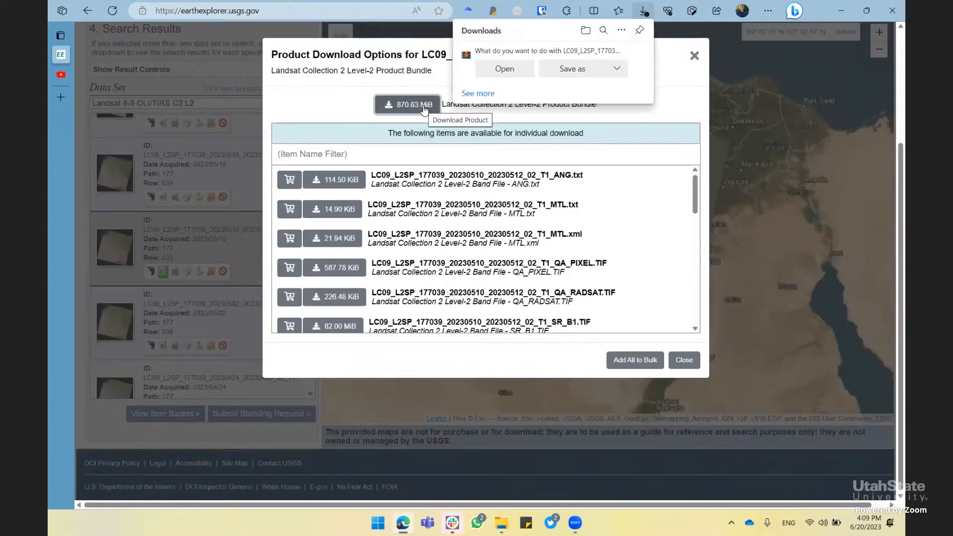
pyautogui.click(571, 68)
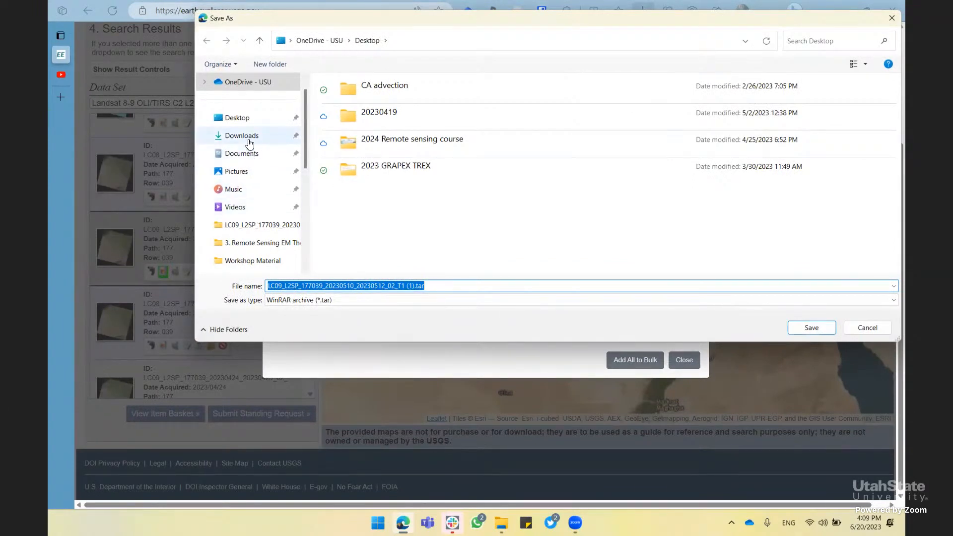
pyautogui.click(250, 139)
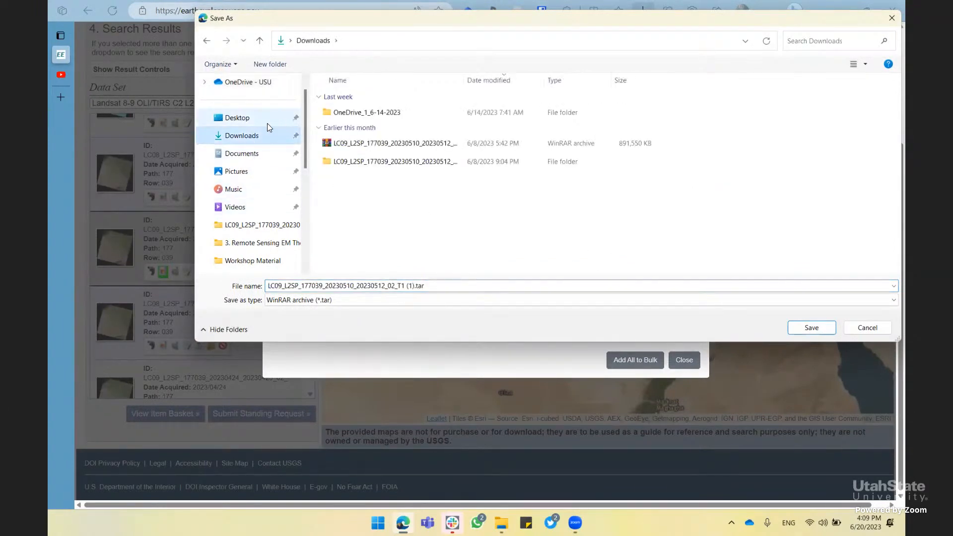
pyautogui.click(262, 123)
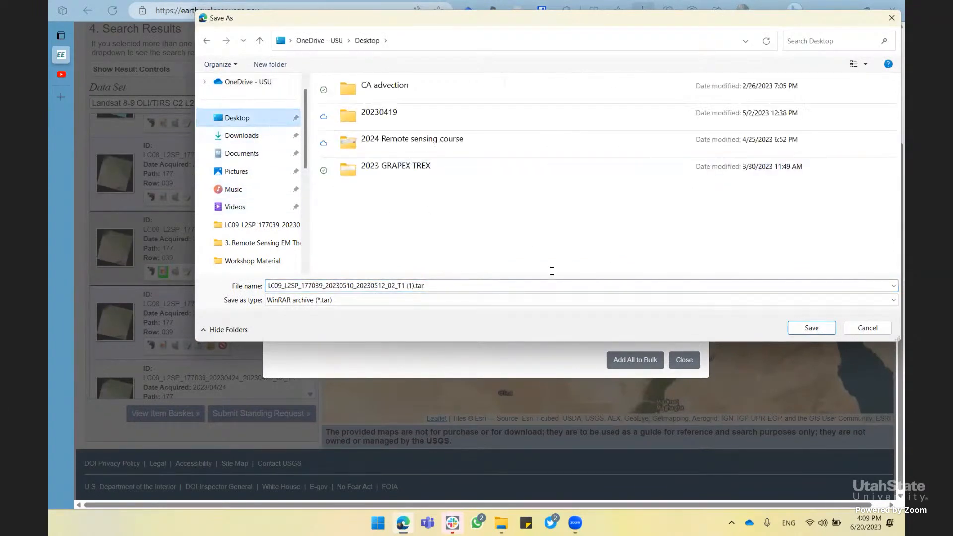
pyautogui.click(805, 326)
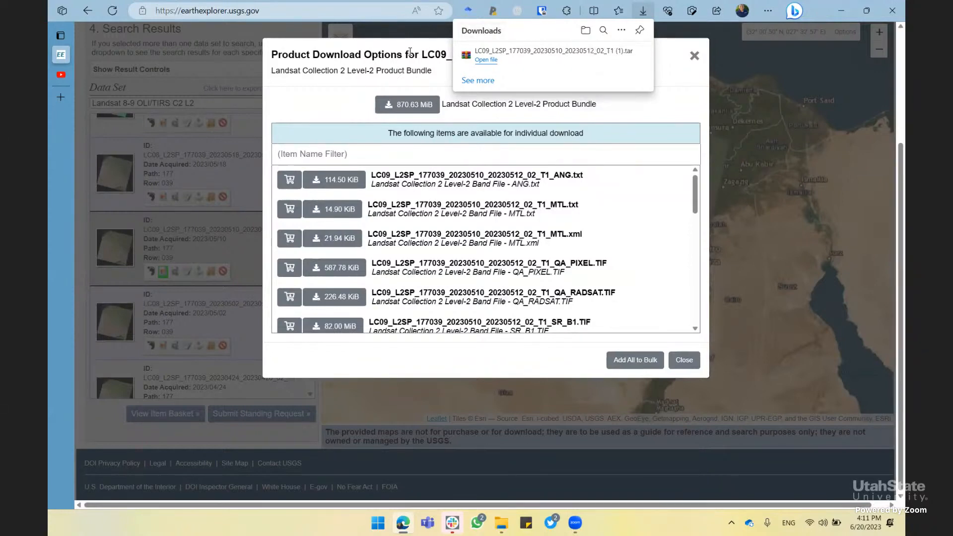
pyautogui.click(693, 56)
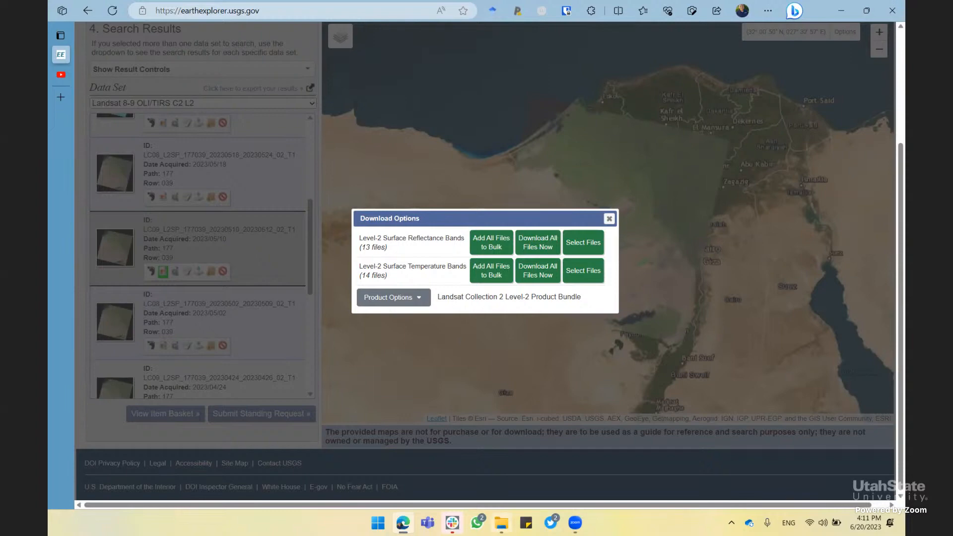
# Switch to File Explorer, view the WinRAR extraction options for the scene's tar archive, and open the already extracted scene folder
pyautogui.click(501, 523)
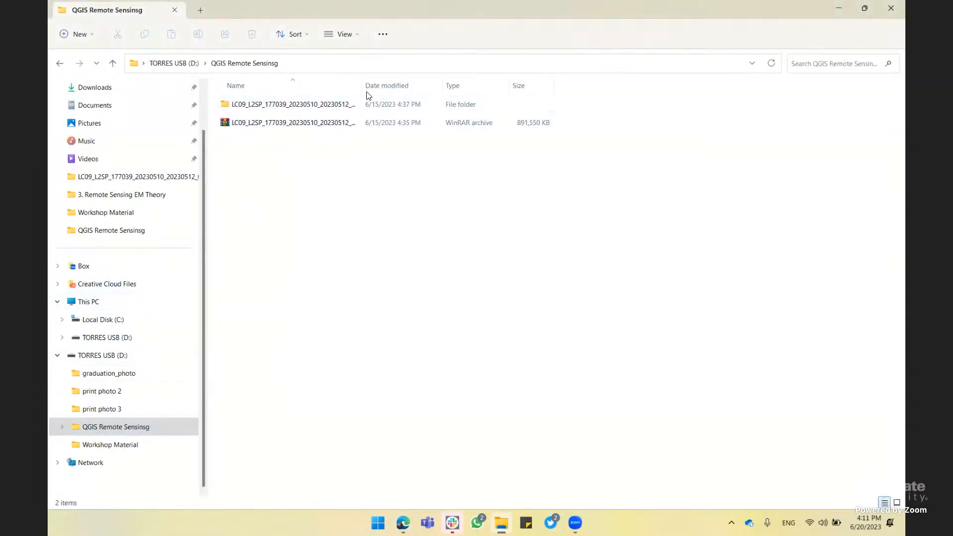
pyautogui.moveTo(363, 82); pyautogui.dragTo(473, 81)
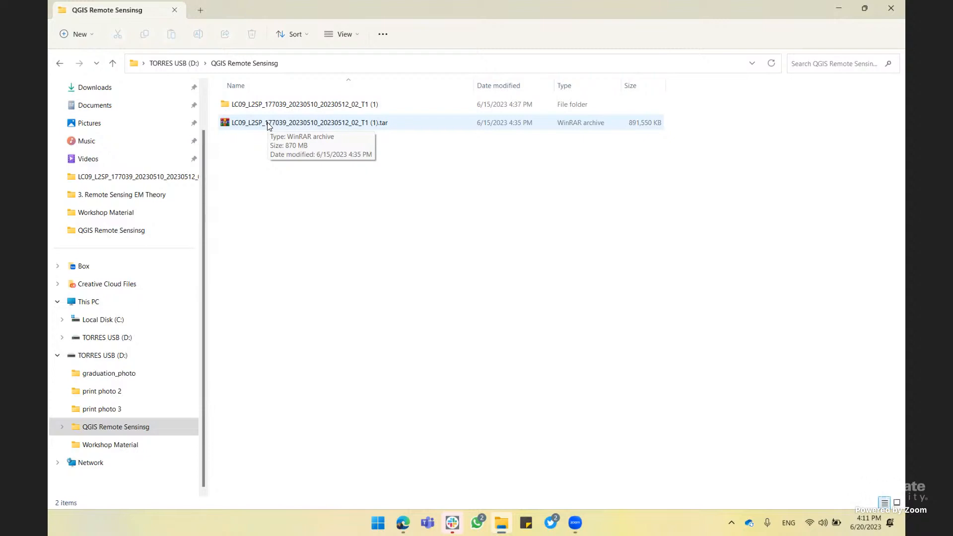
pyautogui.click(308, 127)
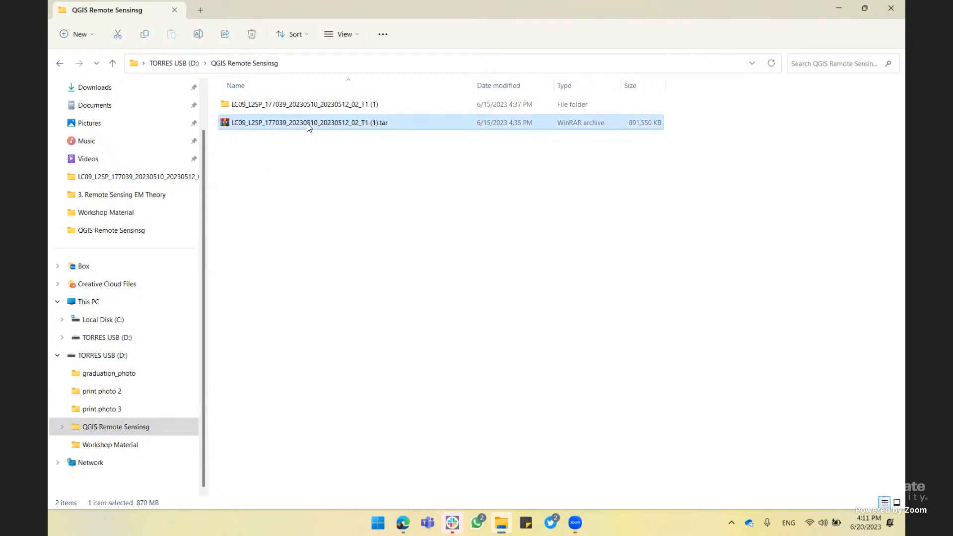
pyautogui.rightClick(308, 127)
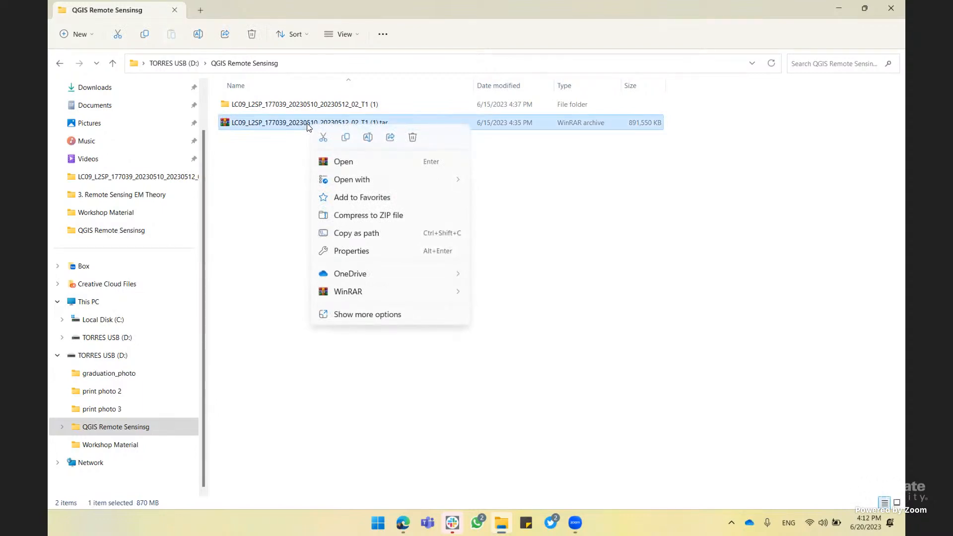
pyautogui.moveTo(360, 293)
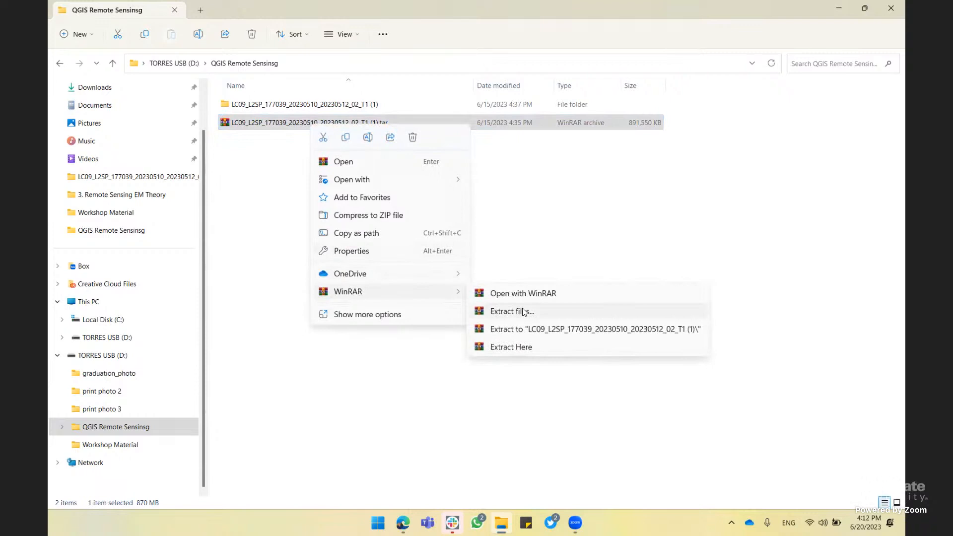
pyautogui.click(287, 252)
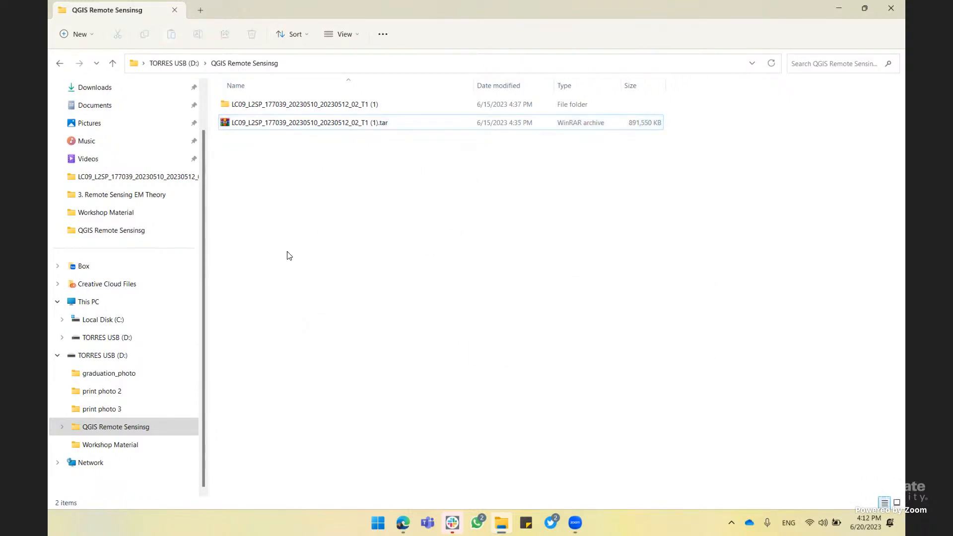
pyautogui.doubleClick(315, 105)
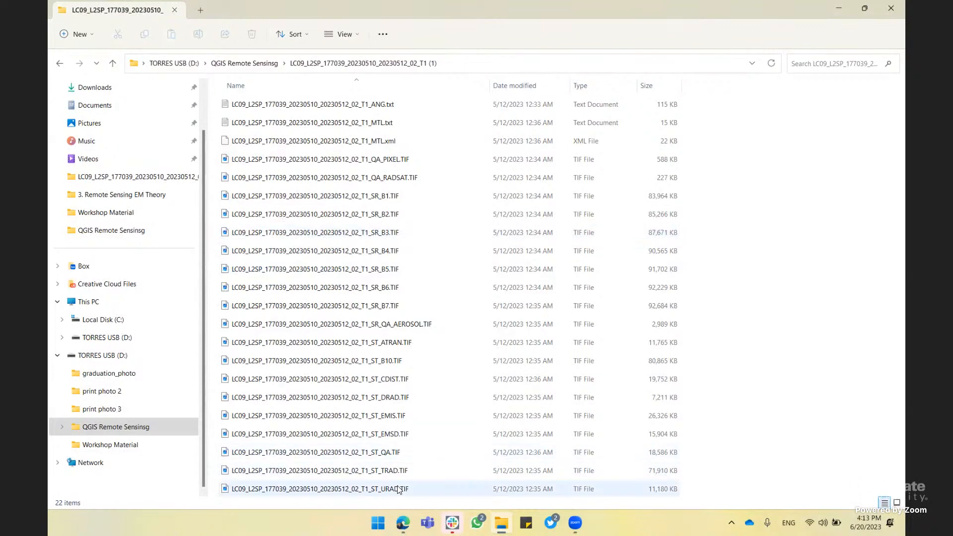
# Switch to the Edge browser, search for "landsat 8 bands" in a new tab, and open NASA's Landsat Science result
pyautogui.click(404, 522)
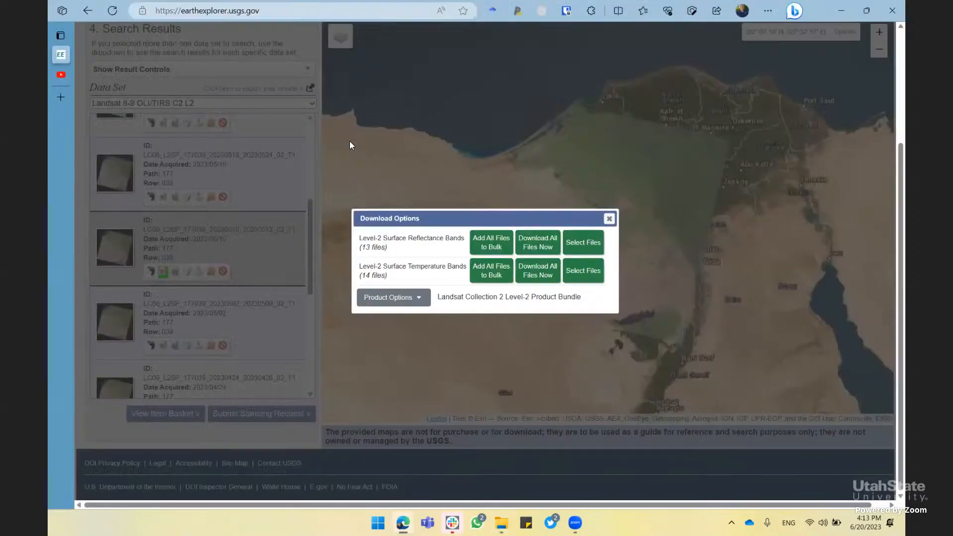
pyautogui.click(61, 100)
pyautogui.write('la')
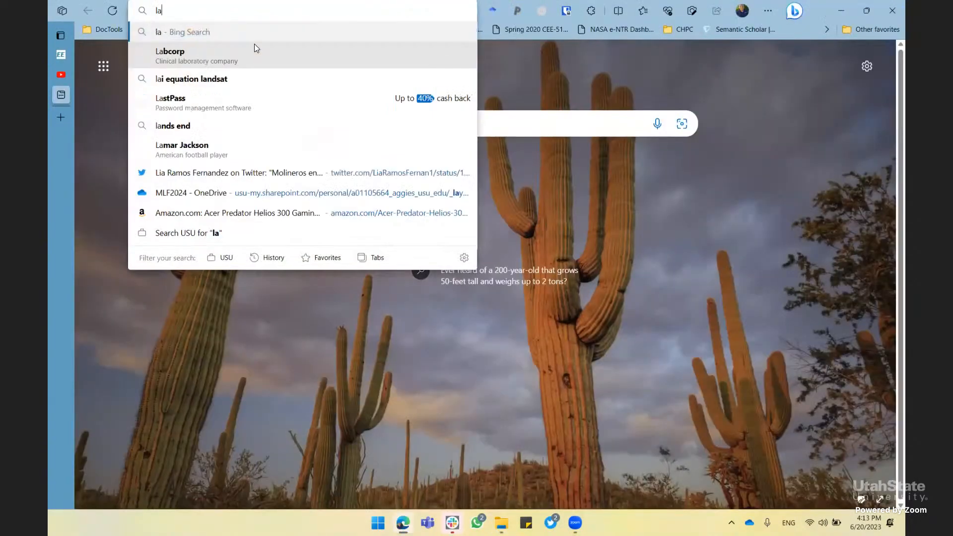
pyautogui.write('nd')
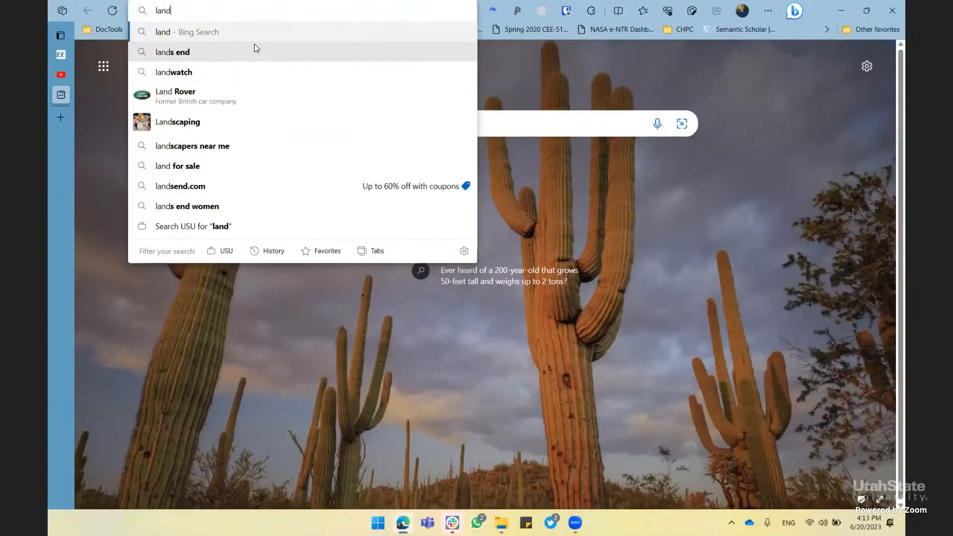
pyautogui.write('sat b')
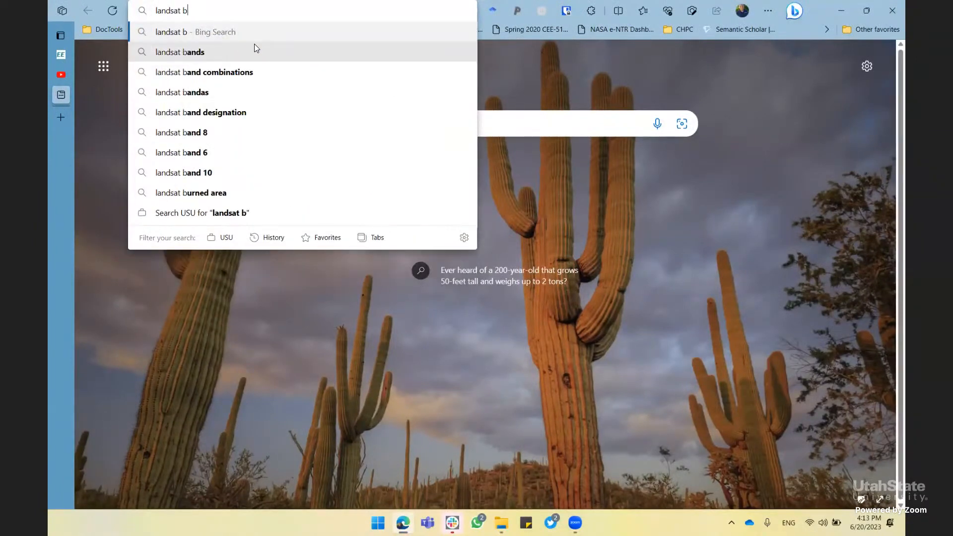
pyautogui.press('BackSpace')
pyautogui.write('8 bands')
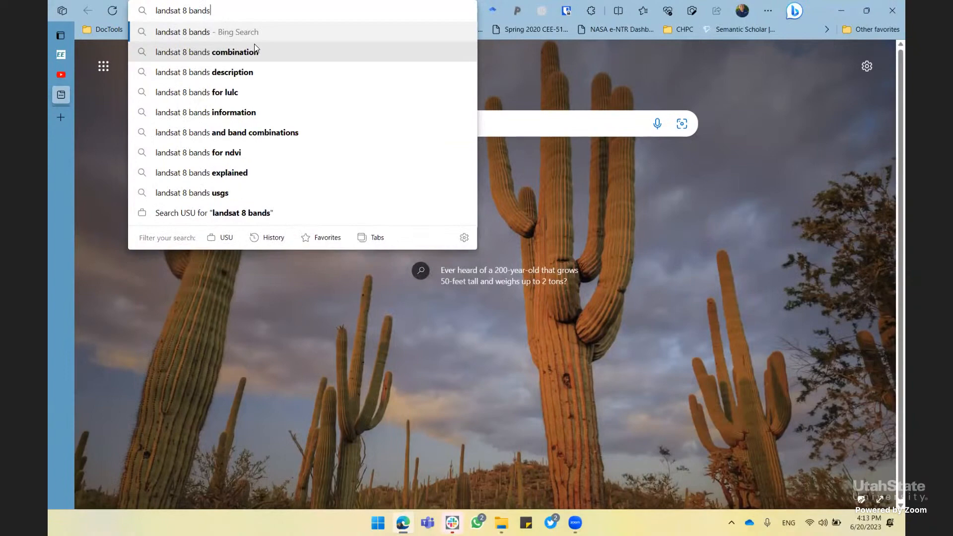
pyautogui.press('Return')
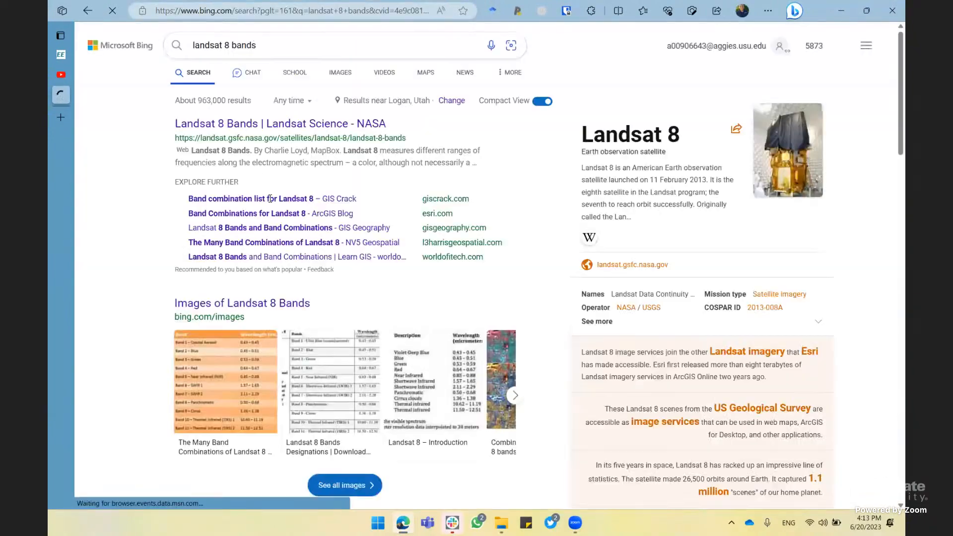
pyautogui.click(297, 133)
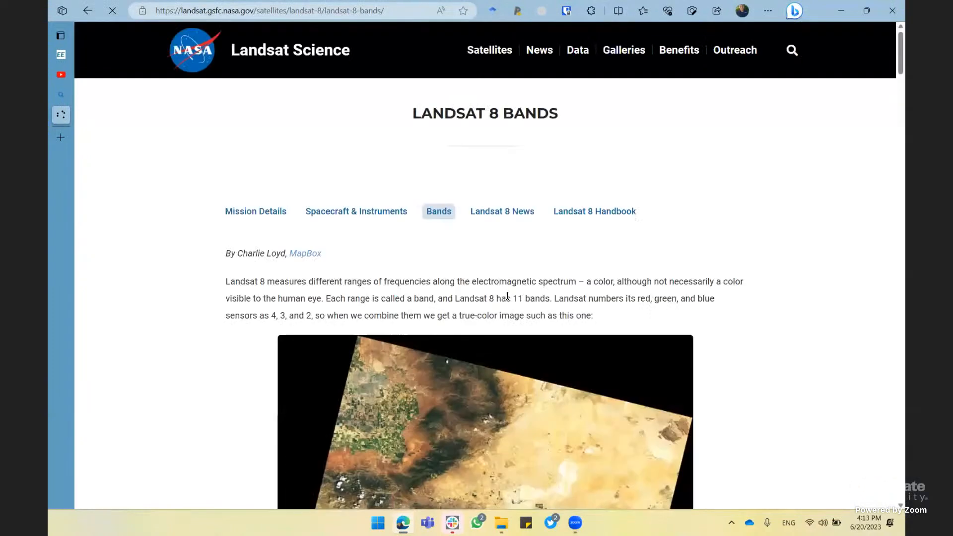
# Examine the enlarged table of Landsat 8 band numbers, wavelengths and resolutions on the NASA page
pyautogui.scroll(-3, 507, 300)
pyautogui.scroll(-10, 507, 300)
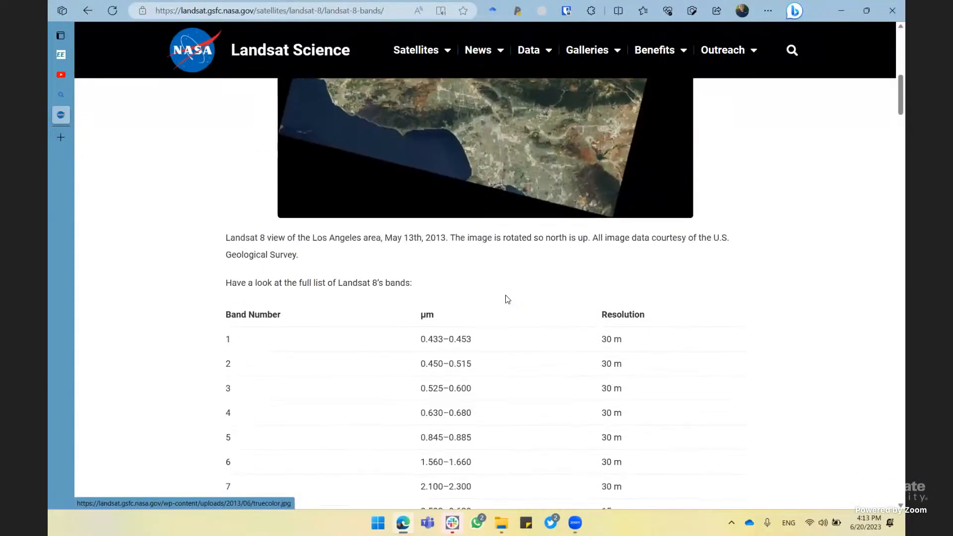
pyautogui.scroll(-1, 507, 299)
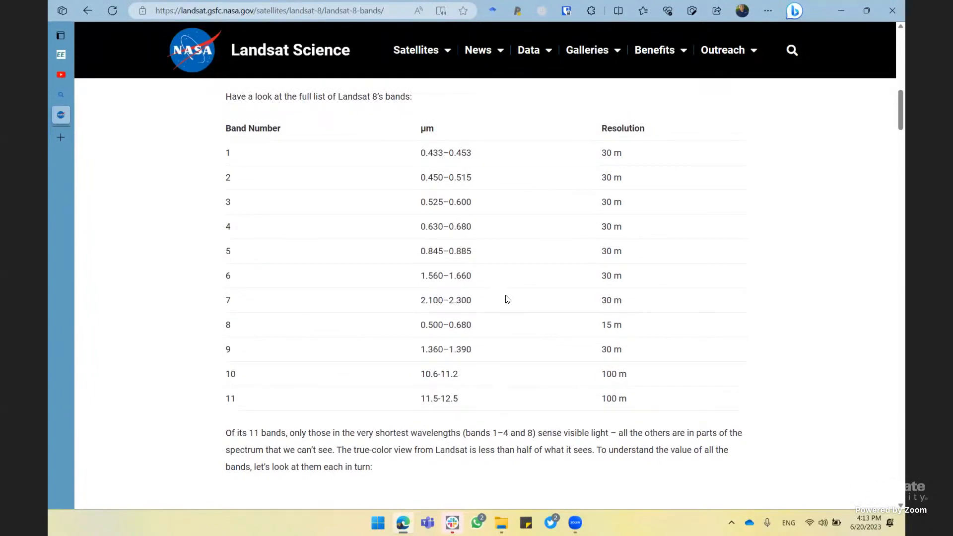
pyautogui.keyDown('ctrl'); pyautogui.scroll(4, 507, 299); pyautogui.keyUp('ctrl')
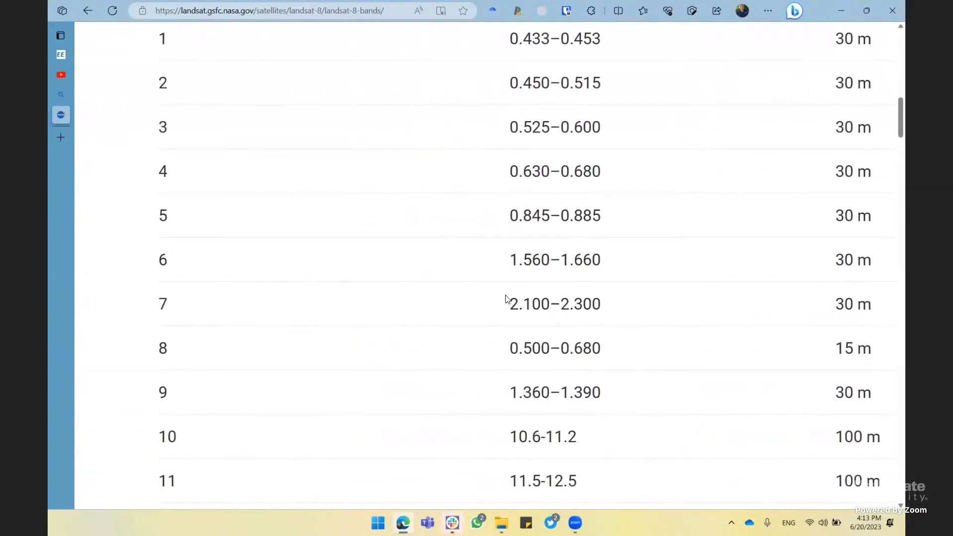
pyautogui.scroll(2, 507, 299)
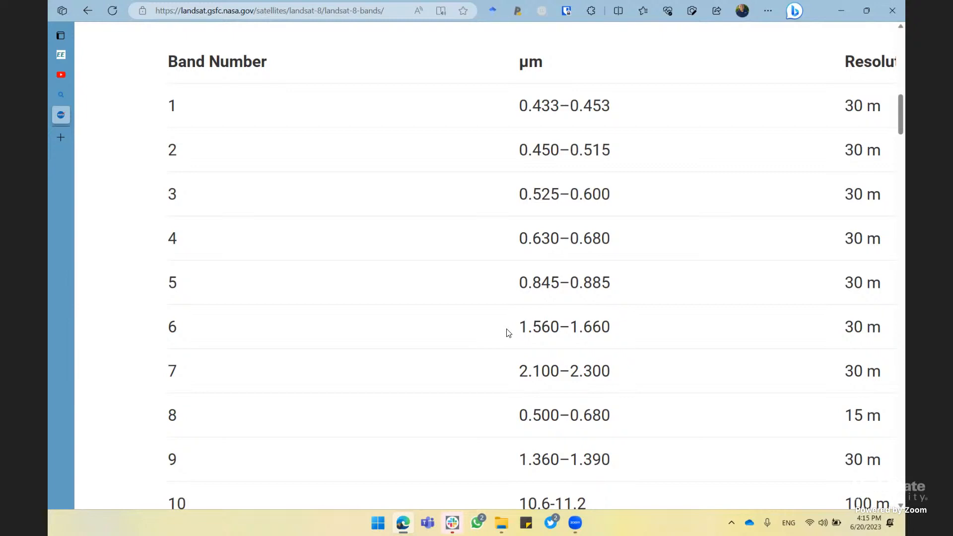
pyautogui.scroll(-3, 506, 328)
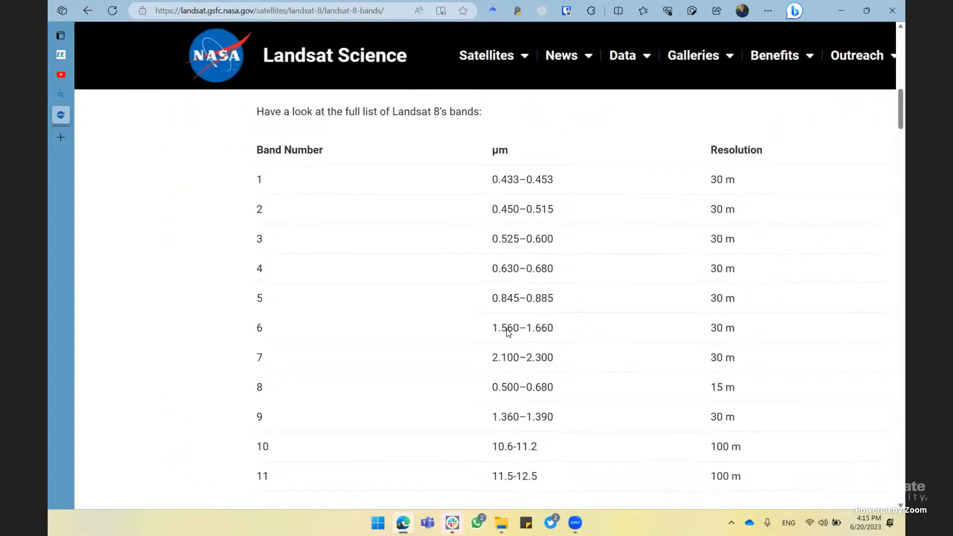
# Search the web for "landsat 8 band names" in another new tab
pyautogui.click(63, 135)
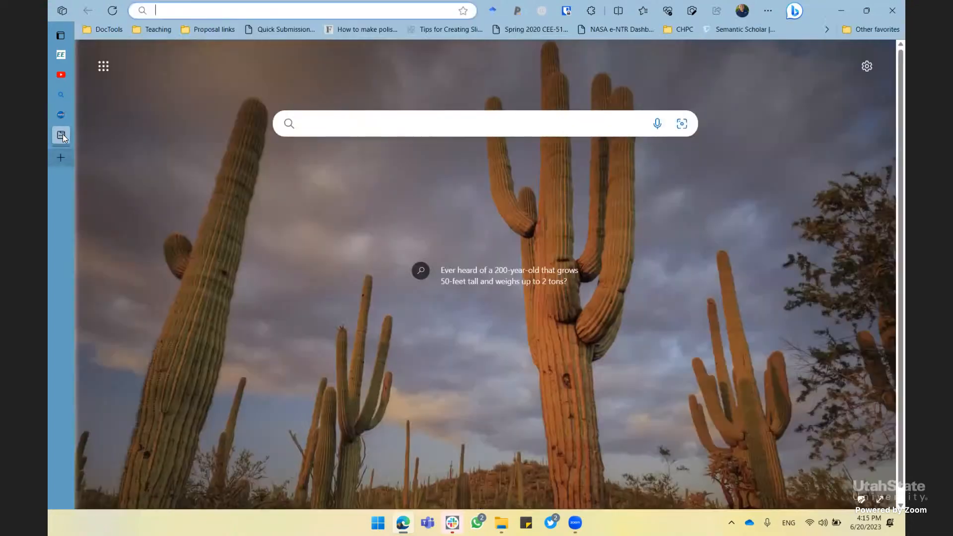
pyautogui.click(296, 11)
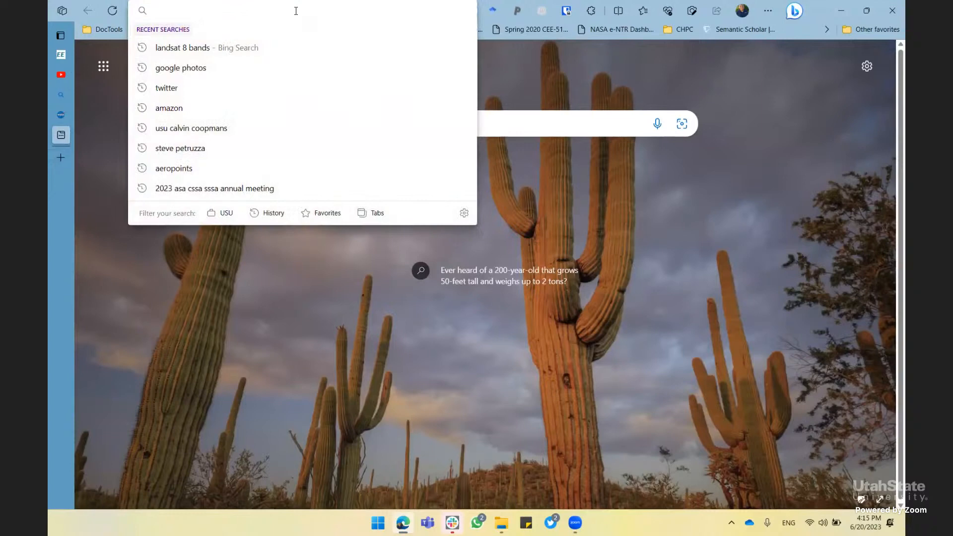
pyautogui.write('landsat ')
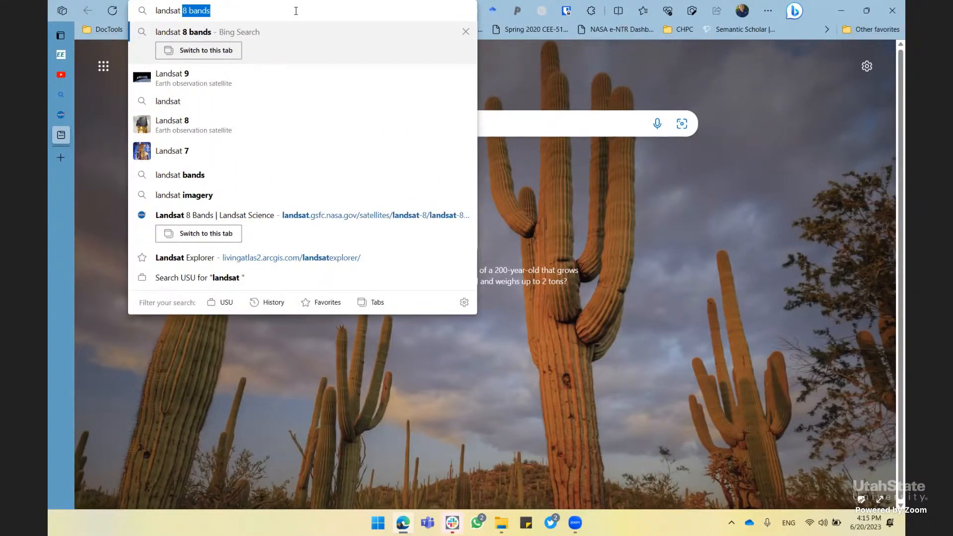
pyautogui.write('8ba')
pyautogui.press('BackSpace')
pyautogui.press('BackSpace')
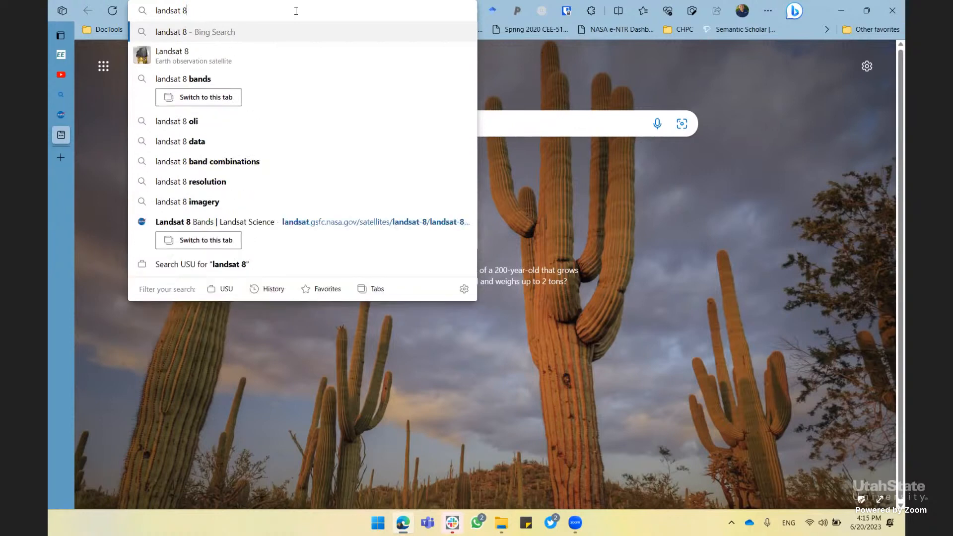
pyautogui.write('band')
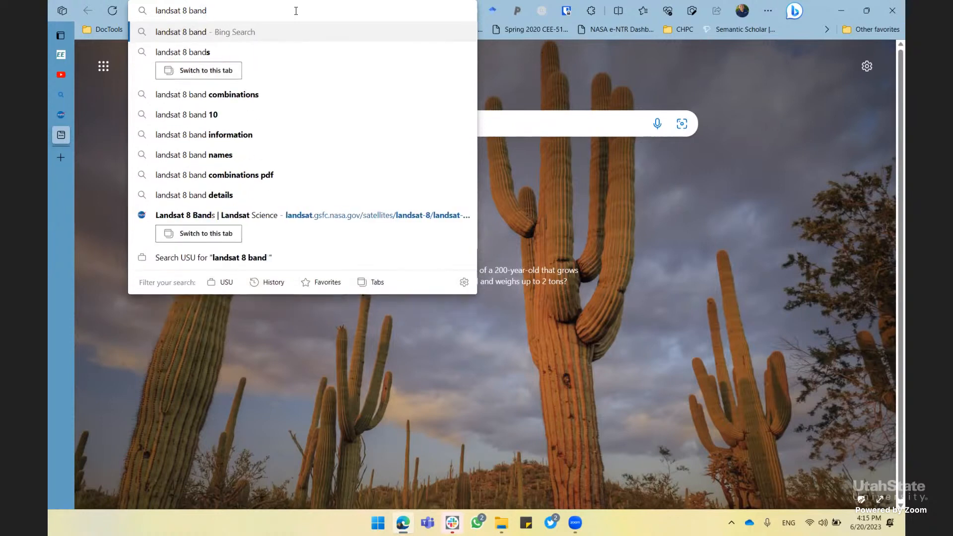
pyautogui.click(250, 155)
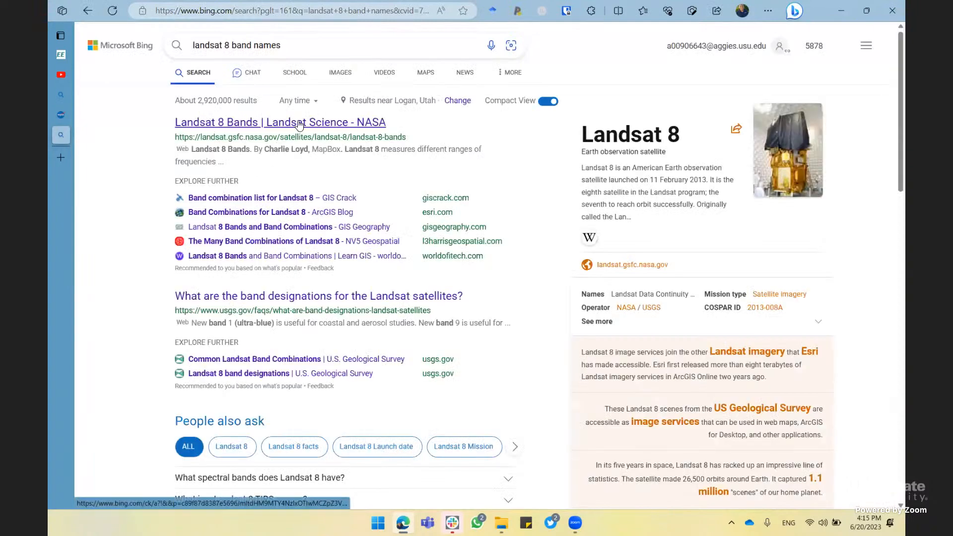
# Open the NASA Landsat 8 Bands result and look through its individual band descriptions for the band names
pyautogui.click(299, 124)
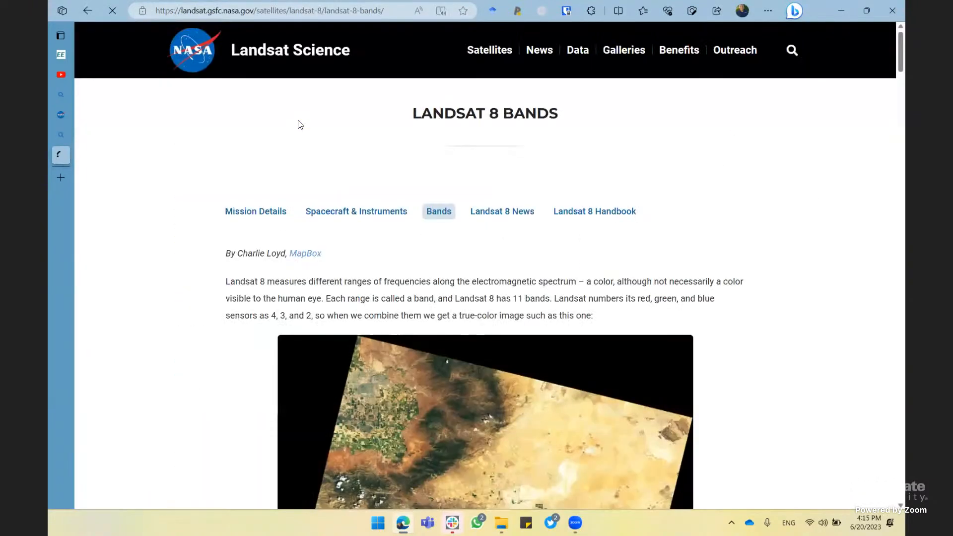
pyautogui.scroll(-15, 258, 324)
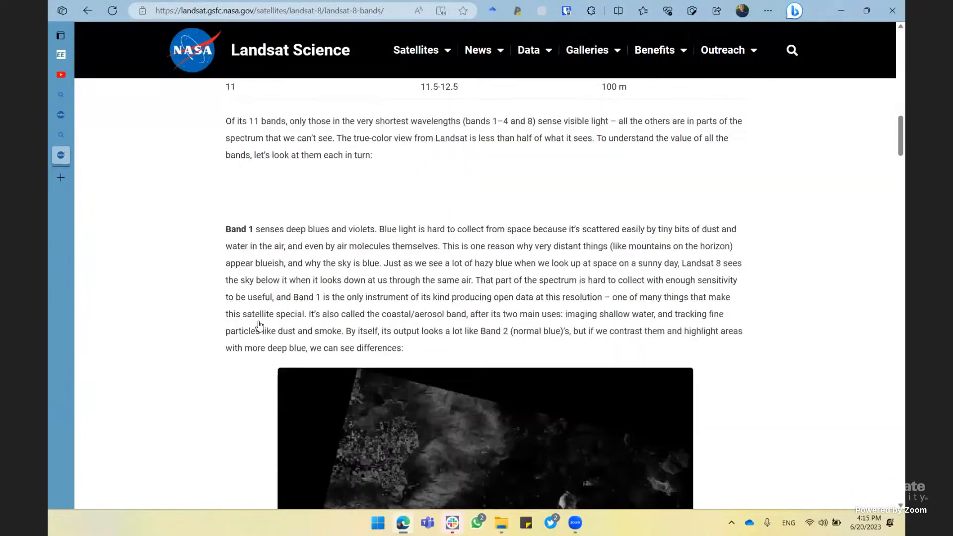
pyautogui.scroll(-8, 257, 323)
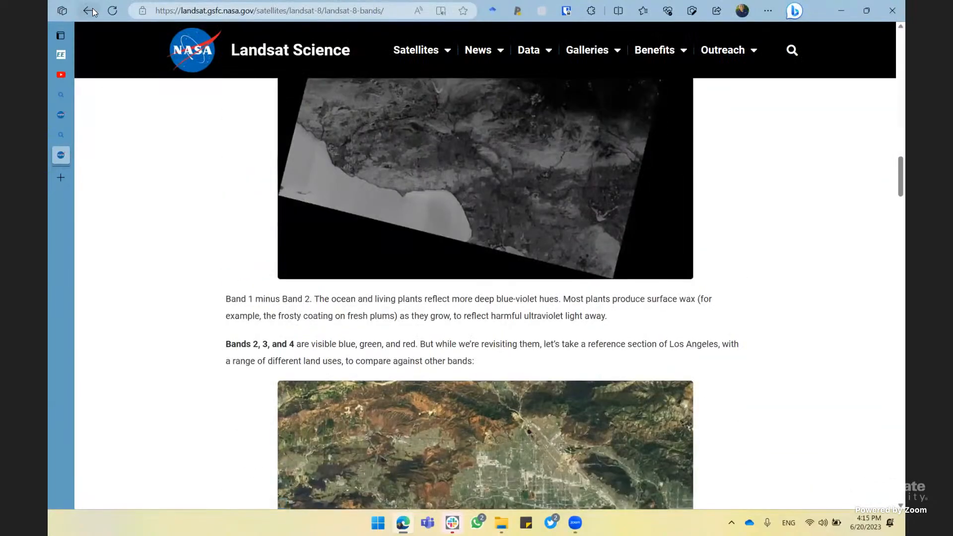
# Return to the search results, open the USGS Landsat 8 band designations page, and examine its table of band names
pyautogui.click(92, 8)
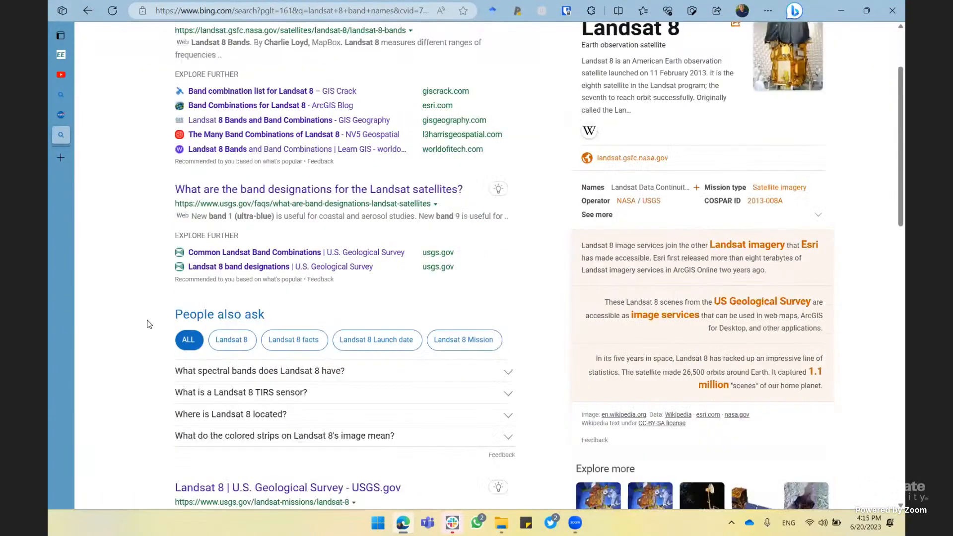
pyautogui.scroll(-9, 147, 324)
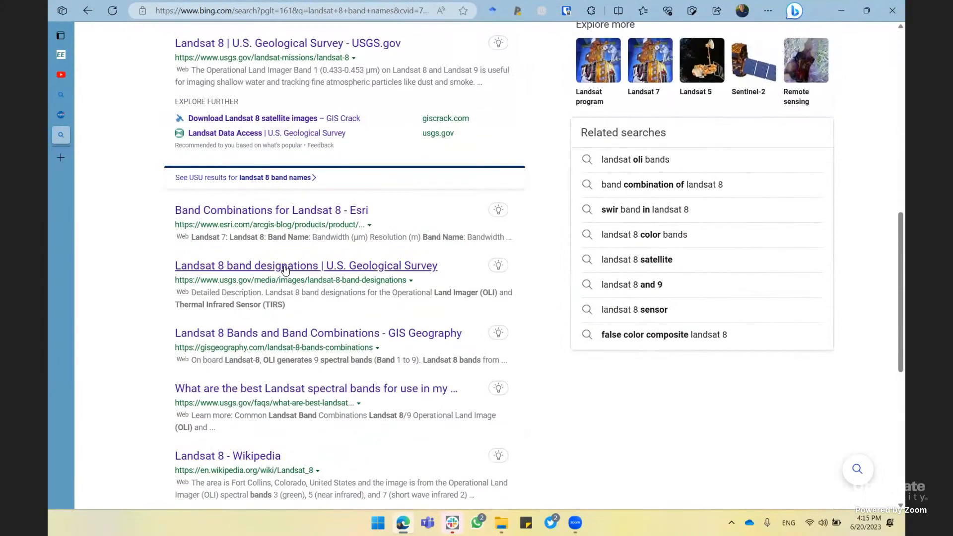
pyautogui.click(285, 266)
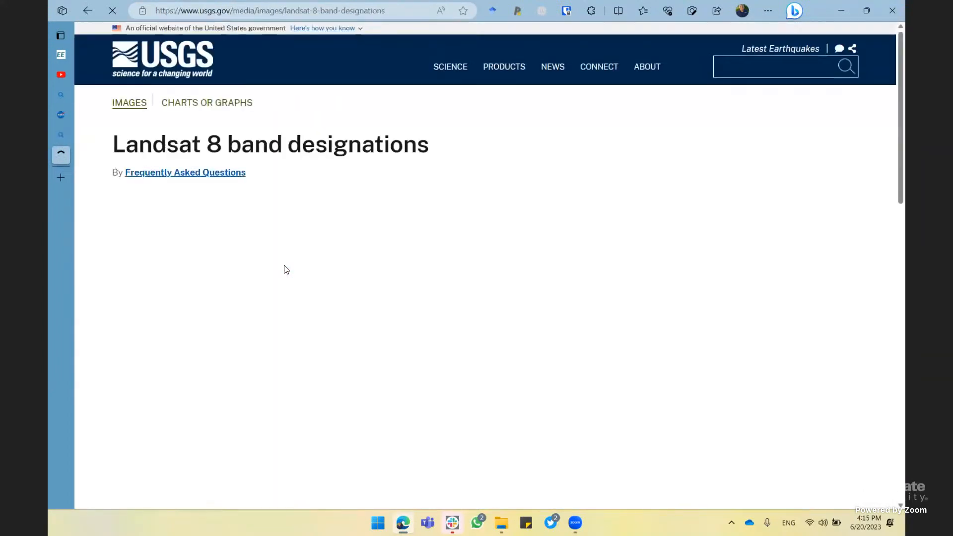
pyautogui.scroll(-3, 286, 270)
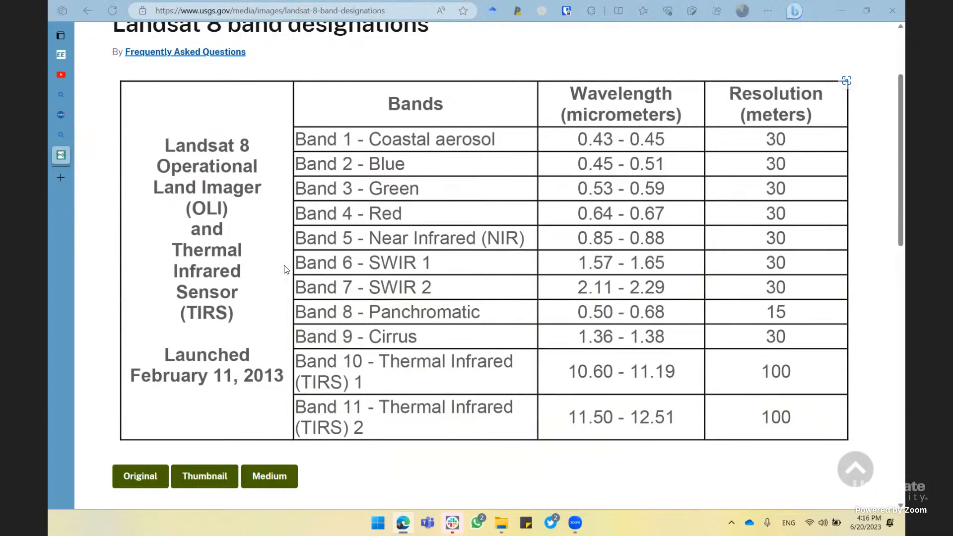
# Leave the browser and launch QGIS Desktop 3.30.1
pyautogui.hotkey('alt', 'Tab')
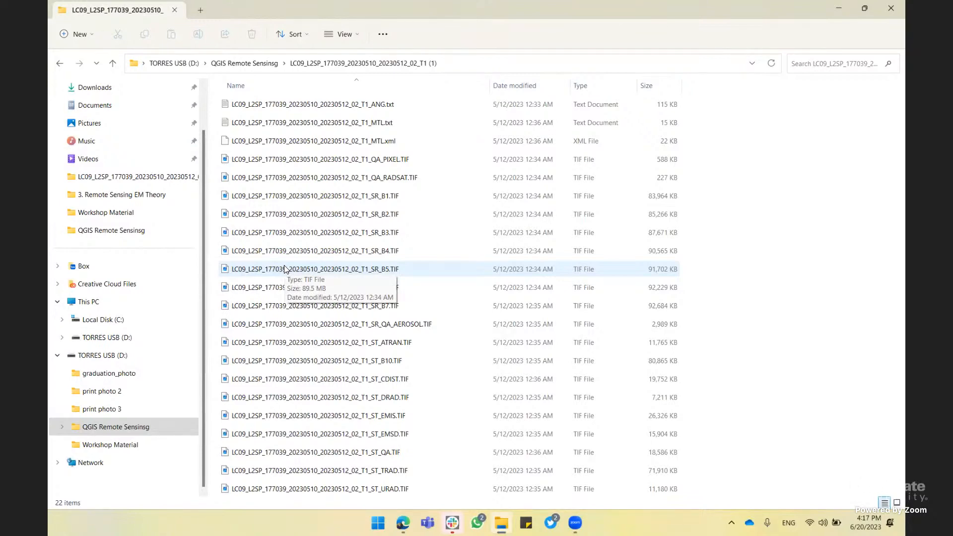
pyautogui.press('super')
pyautogui.write('qgis')
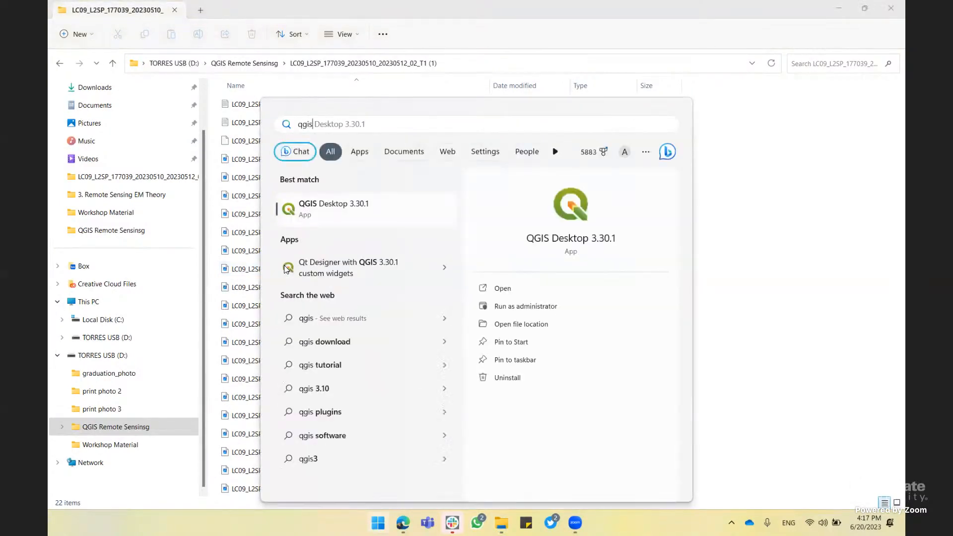
pyautogui.press('Return')
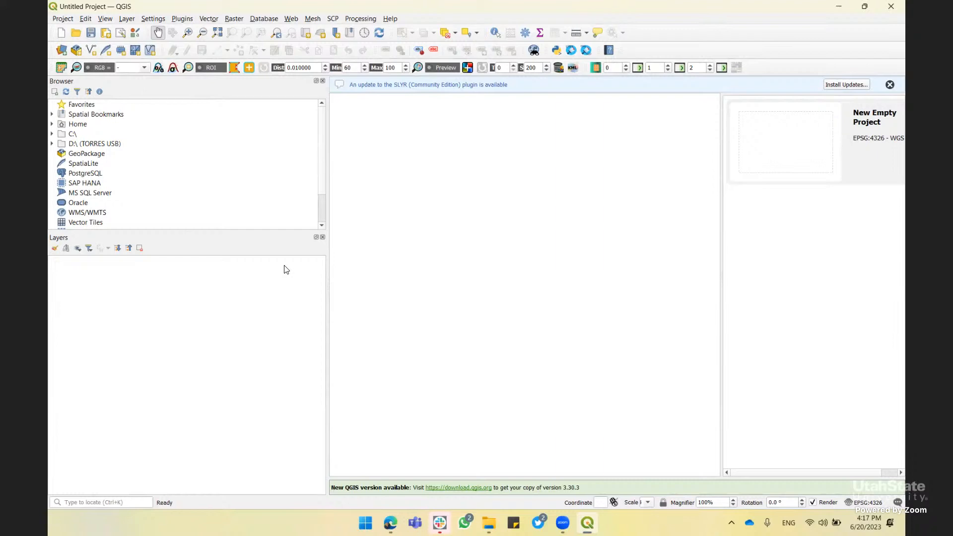
# Start adding a raster layer, browse into the extracted LC09_L2SP_177039 scene folder, and widen the file list to show full file names
pyautogui.click(127, 19)
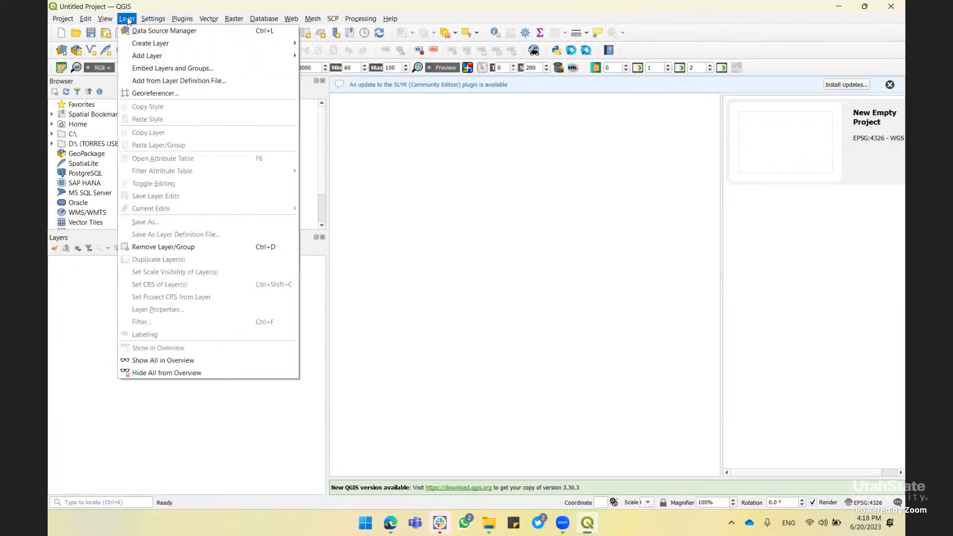
pyautogui.moveTo(163, 59)
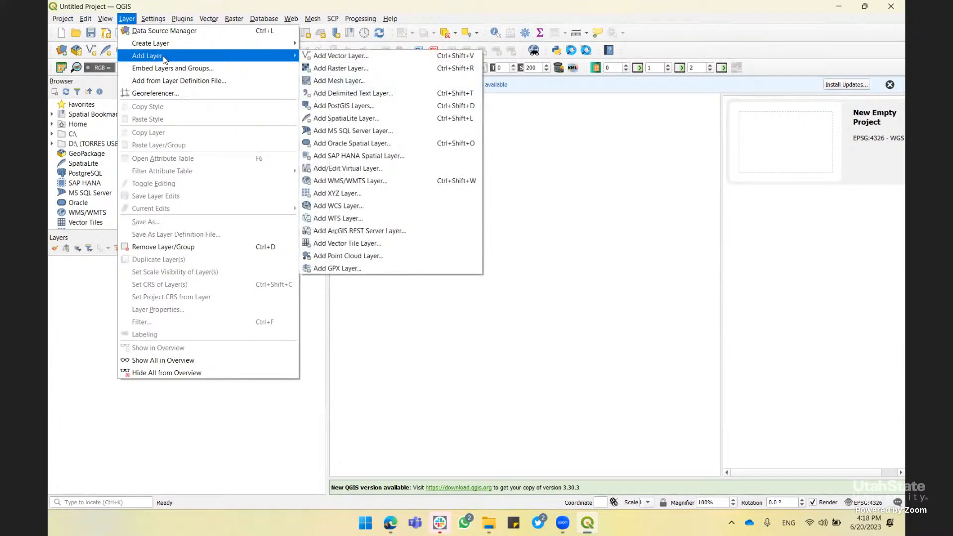
pyautogui.click(344, 69)
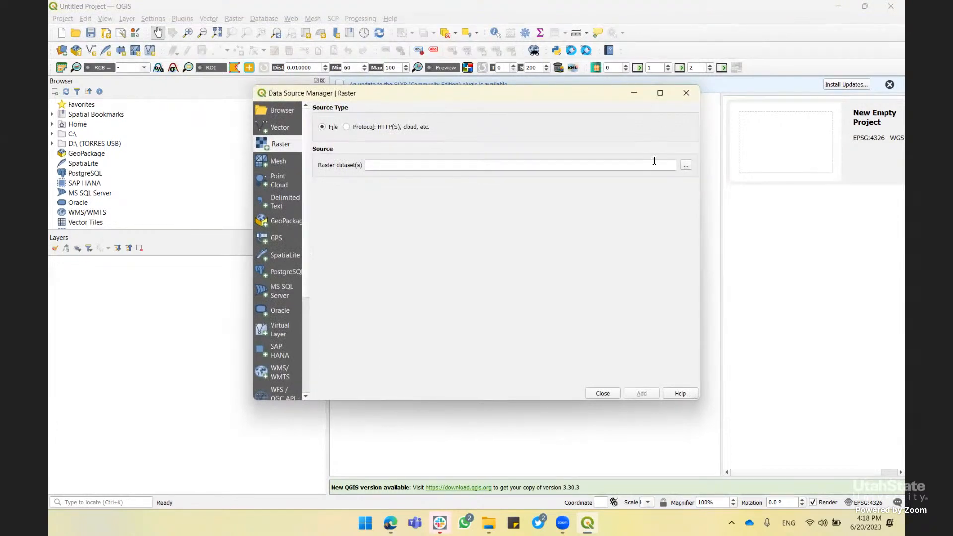
pyautogui.click(685, 167)
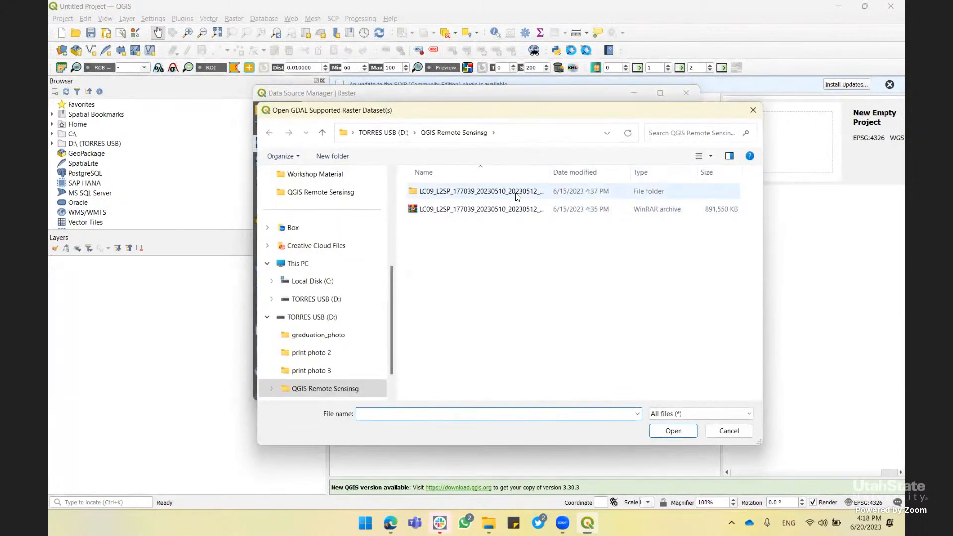
pyautogui.doubleClick(516, 195)
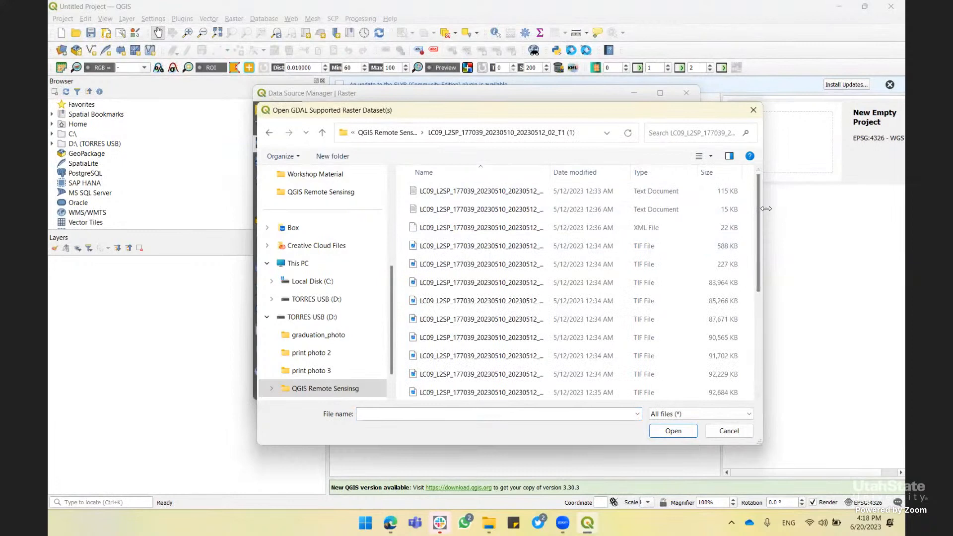
pyautogui.moveTo(765, 208); pyautogui.dragTo(850, 206)
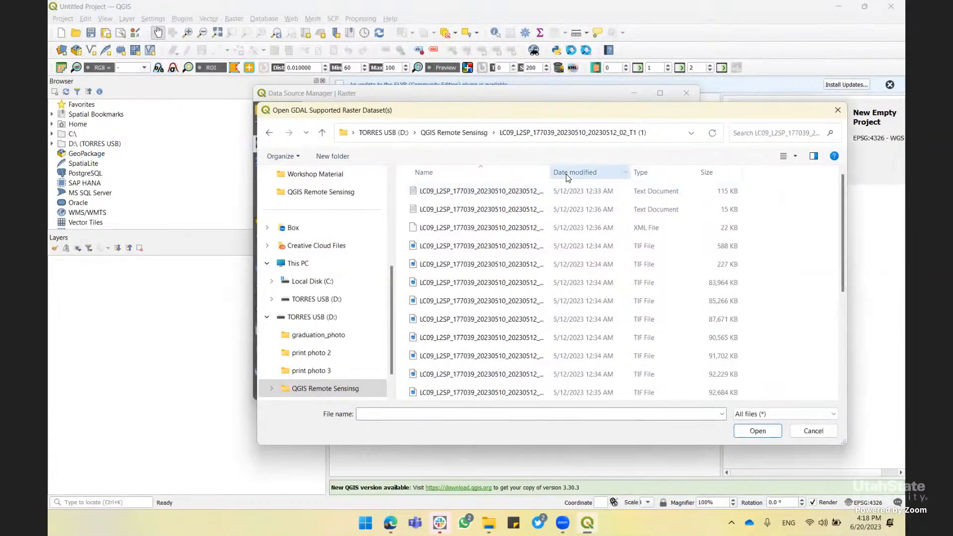
pyautogui.moveTo(579, 158); pyautogui.dragTo(658, 167)
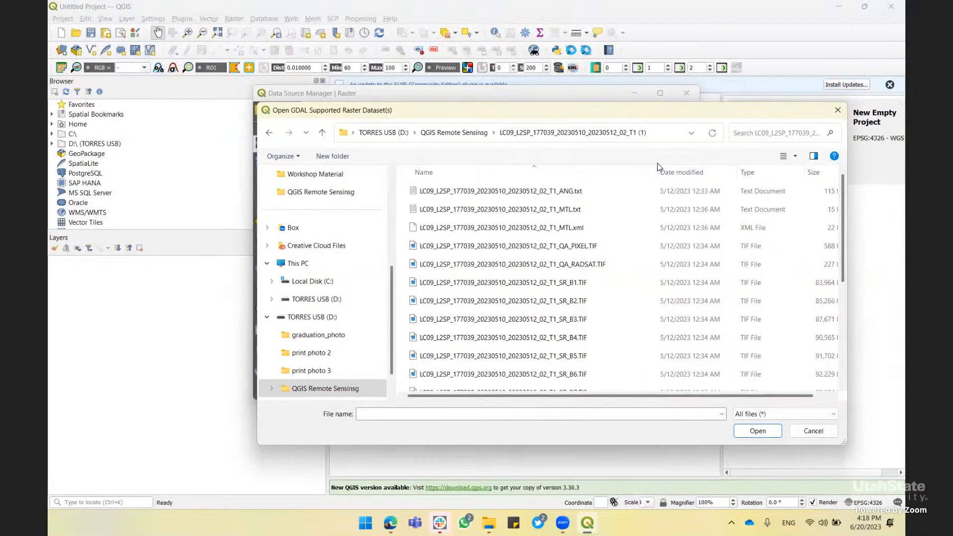
# Select the surface reflectance files SR_B1.TIF through SR_B7.TIF as the raster datasets
pyautogui.scroll(-2, 651, 243)
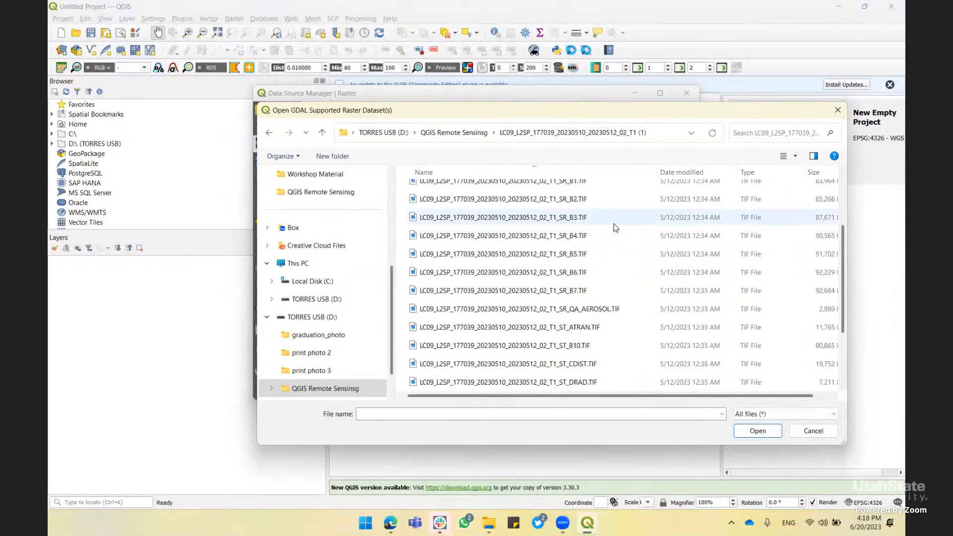
pyautogui.scroll(1, 615, 227)
pyautogui.click(598, 225)
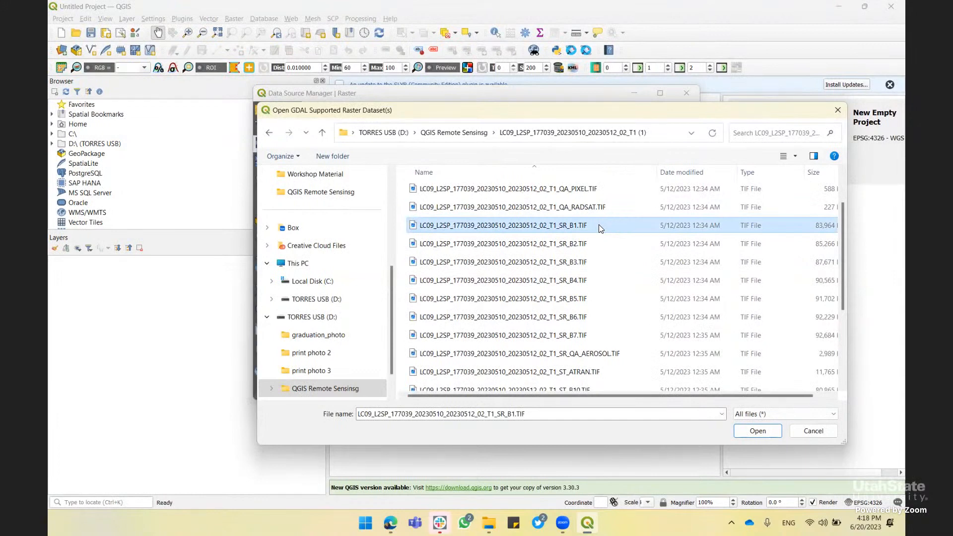
pyautogui.hotkey('shift', 'Down')
pyautogui.hotkey('shift', 'Down')
pyautogui.hotkey('shift', 'Down')
pyautogui.hotkey('shift', 'Down')
pyautogui.hotkey('shift', 'Down')
pyautogui.hotkey('shift', 'Down')
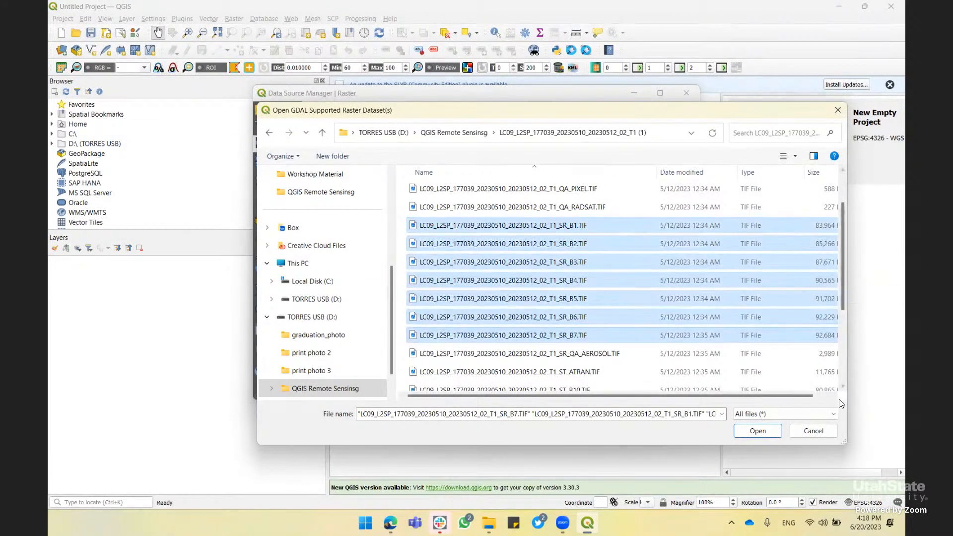
# Include the thermal file ST_B10.TIF in the selection, add all the chosen bands as raster layers, and close the Data Source Manager
pyautogui.click(840, 386)
pyautogui.click(840, 386)
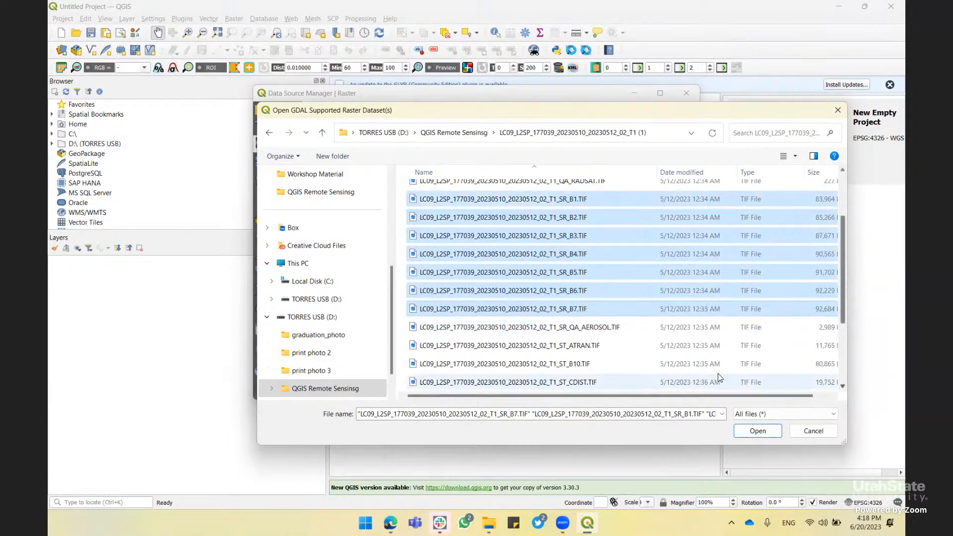
pyautogui.keyDown('ctrl'); pyautogui.click(619, 362); pyautogui.keyUp('ctrl')
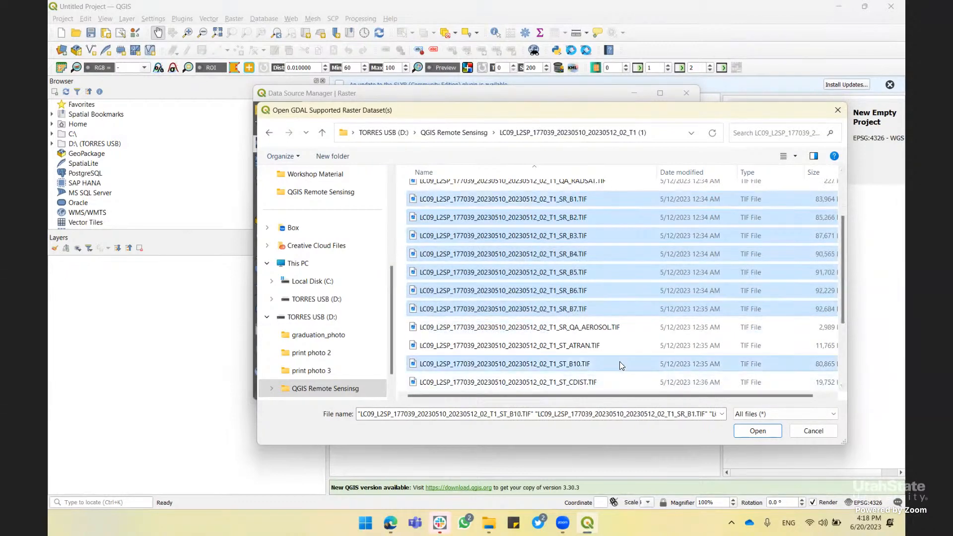
pyautogui.click(768, 432)
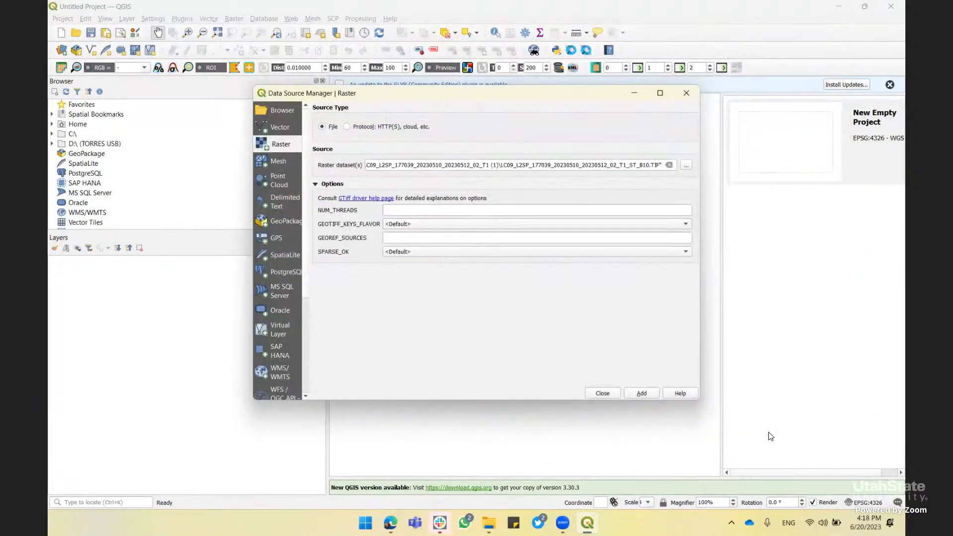
pyautogui.click(642, 393)
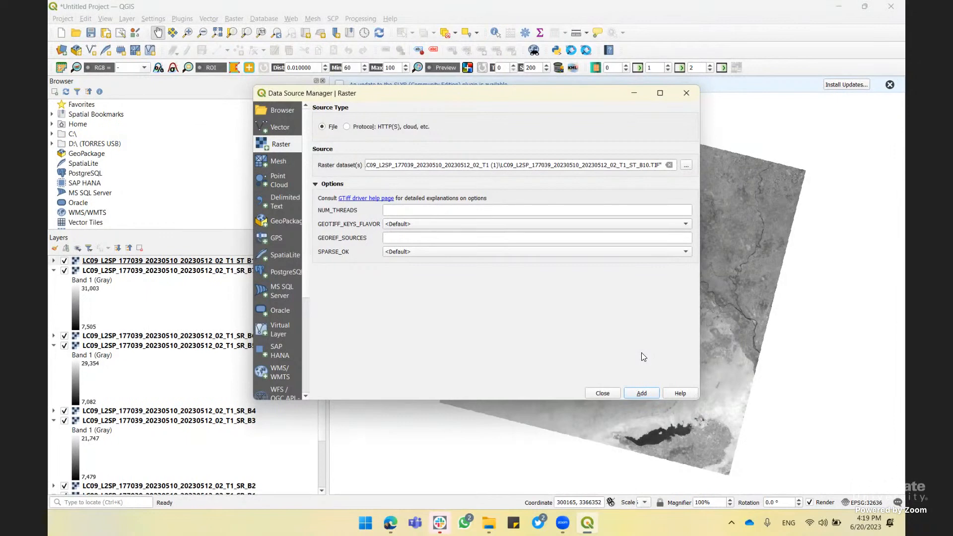
pyautogui.click(601, 393)
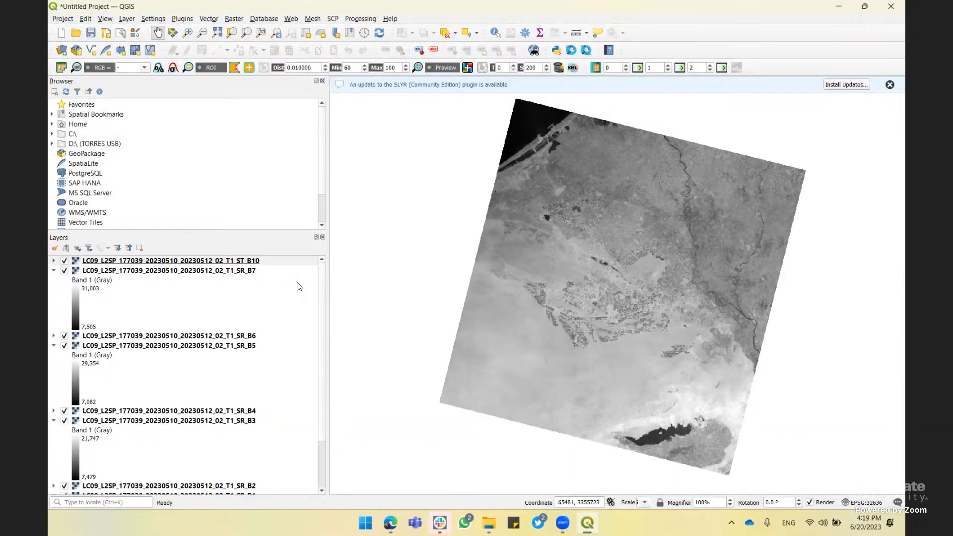
# Examine the circular irrigated fields in the desert area of the ST_B10 thermal layer up close
pyautogui.click(235, 263)
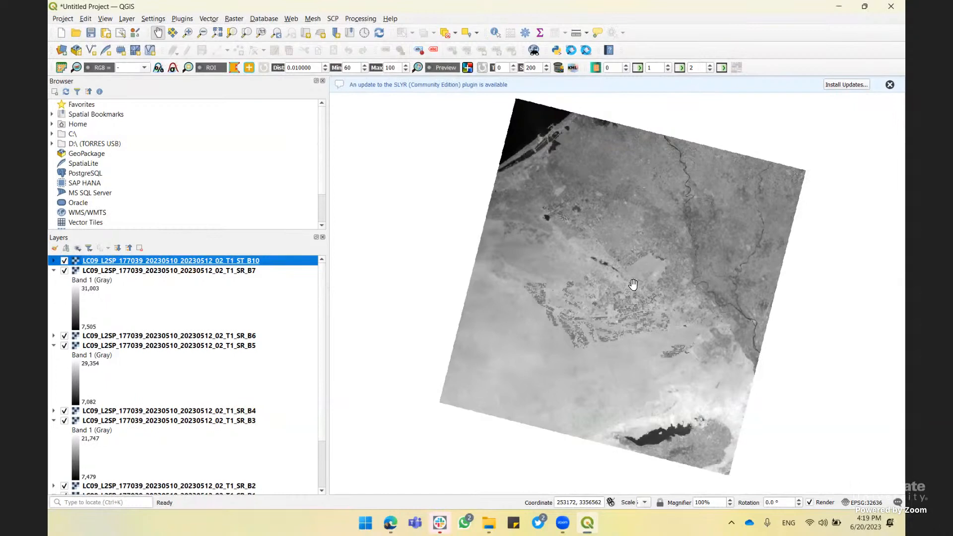
pyautogui.click(617, 298)
pyautogui.scroll(2, 620, 298)
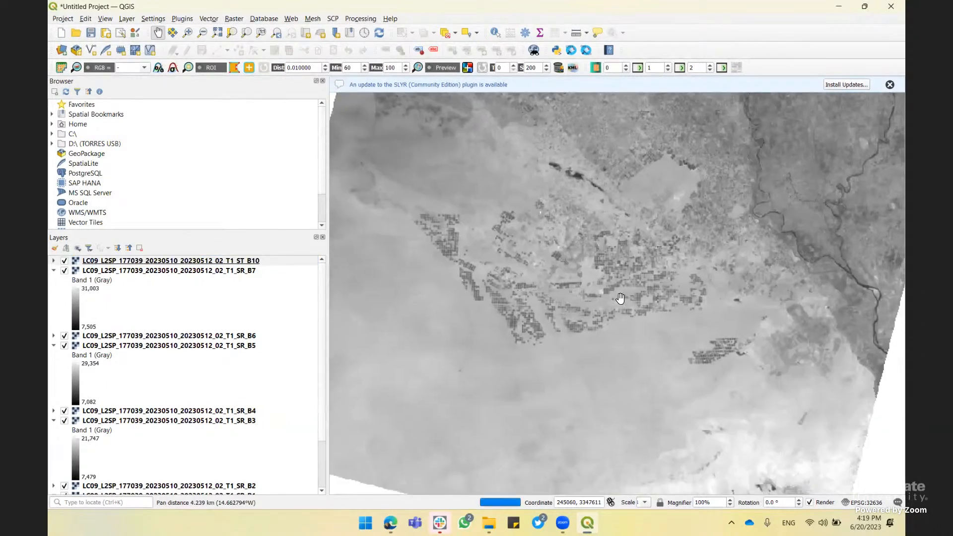
pyautogui.scroll(1, 620, 298)
pyautogui.moveTo(622, 304); pyautogui.dragTo(618, 289)
pyautogui.moveTo(519, 272); pyautogui.dragTo(659, 282)
pyautogui.scroll(1, 511, 254)
pyautogui.moveTo(511, 254); pyautogui.dragTo(640, 283)
pyautogui.moveTo(556, 251); pyautogui.dragTo(662, 279)
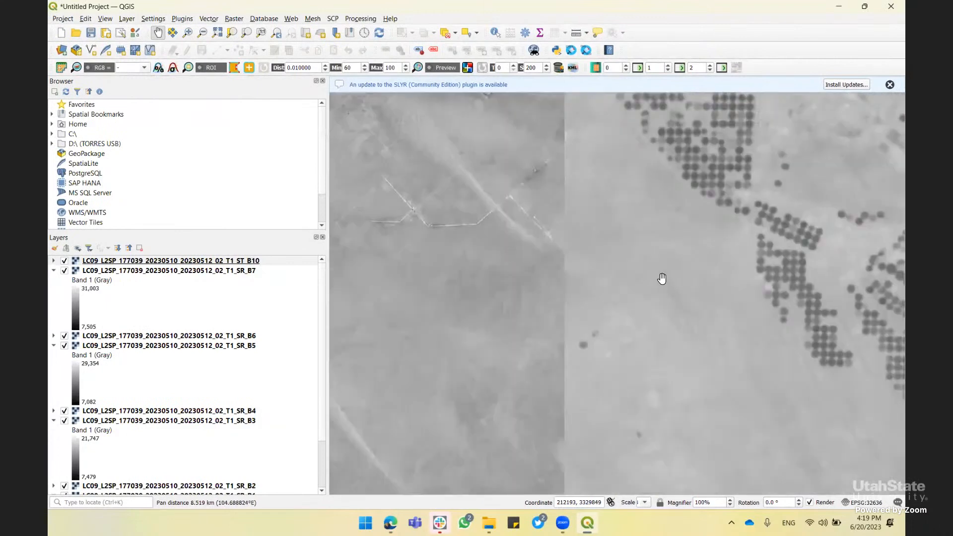
pyautogui.moveTo(808, 298); pyautogui.dragTo(585, 260)
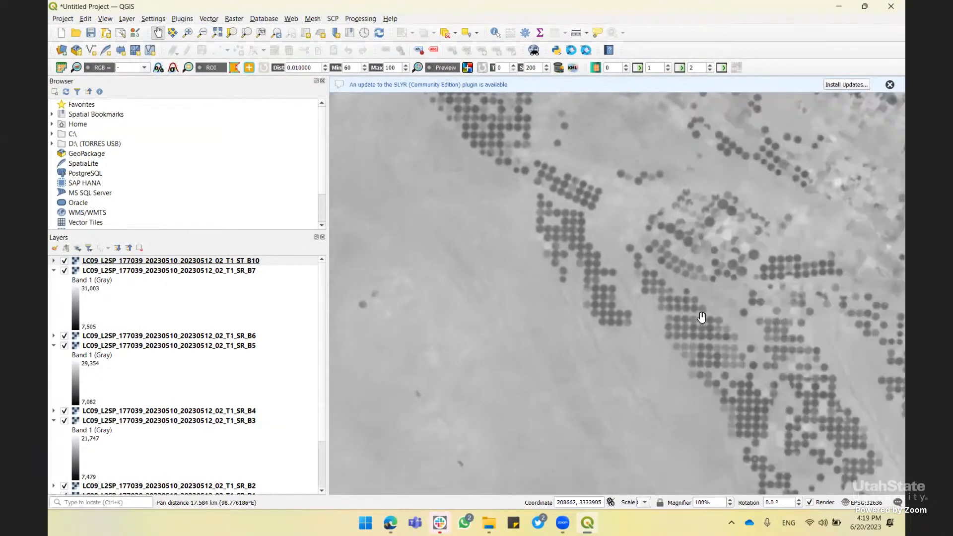
pyautogui.moveTo(701, 318); pyautogui.dragTo(602, 230)
pyautogui.scroll(1, 598, 231)
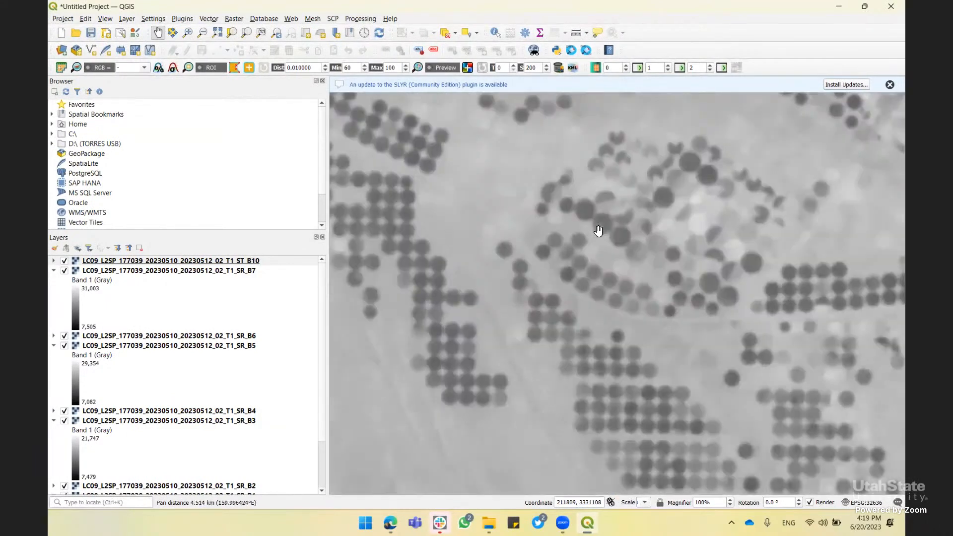
pyautogui.moveTo(589, 319); pyautogui.dragTo(479, 174)
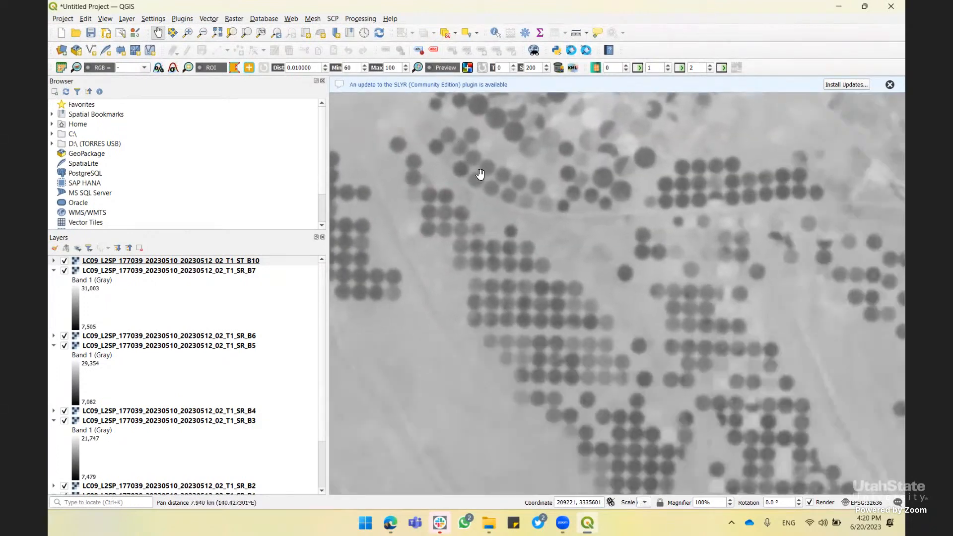
pyautogui.moveTo(530, 293); pyautogui.dragTo(518, 238)
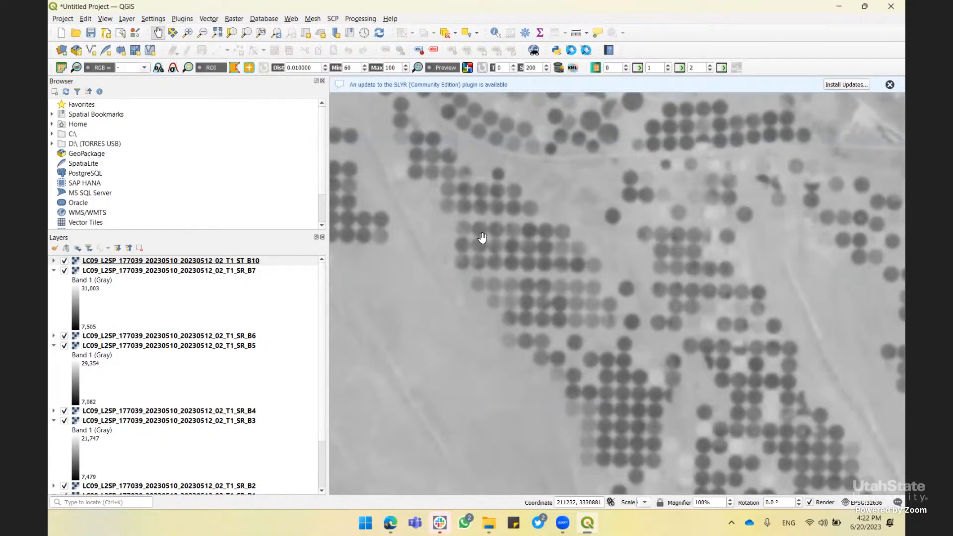
# Switch the ST_B10 layer off and on to compare it with the SR_B7 layer beneath, leaving ST_B10 hidden
pyautogui.click(65, 261)
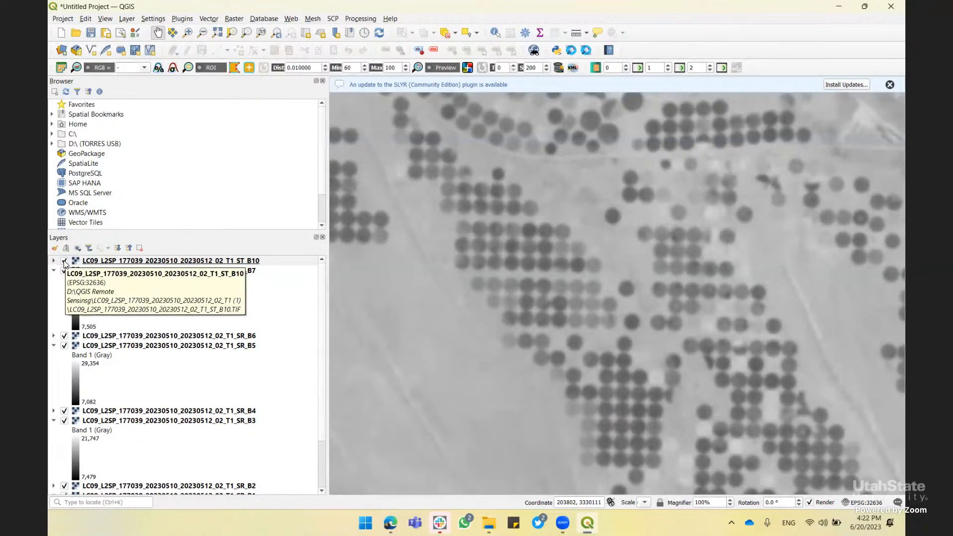
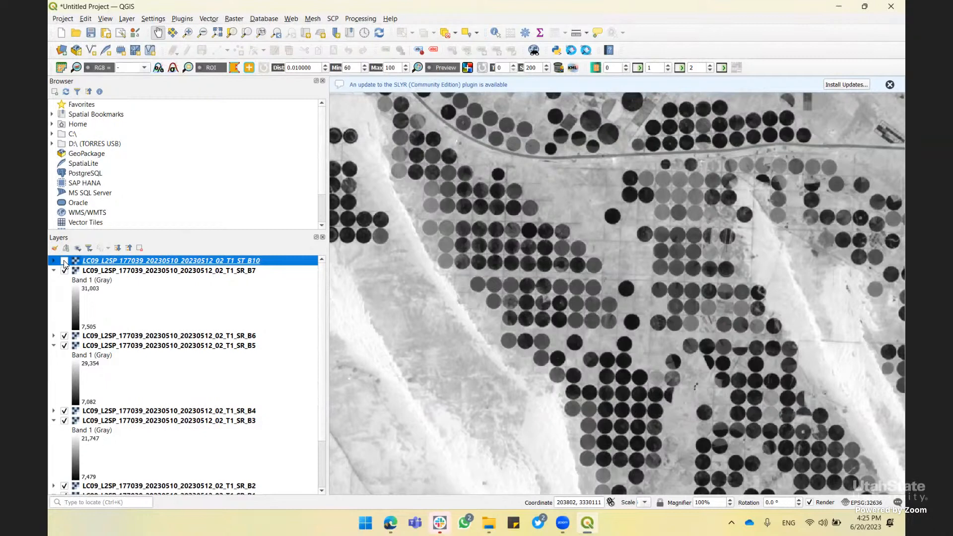
pyautogui.click(64, 262)
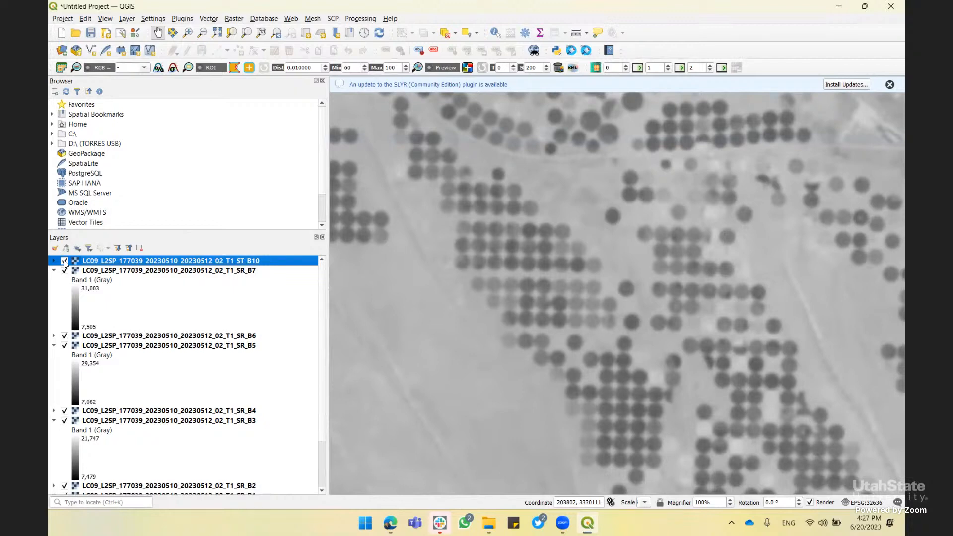
pyautogui.click(64, 261)
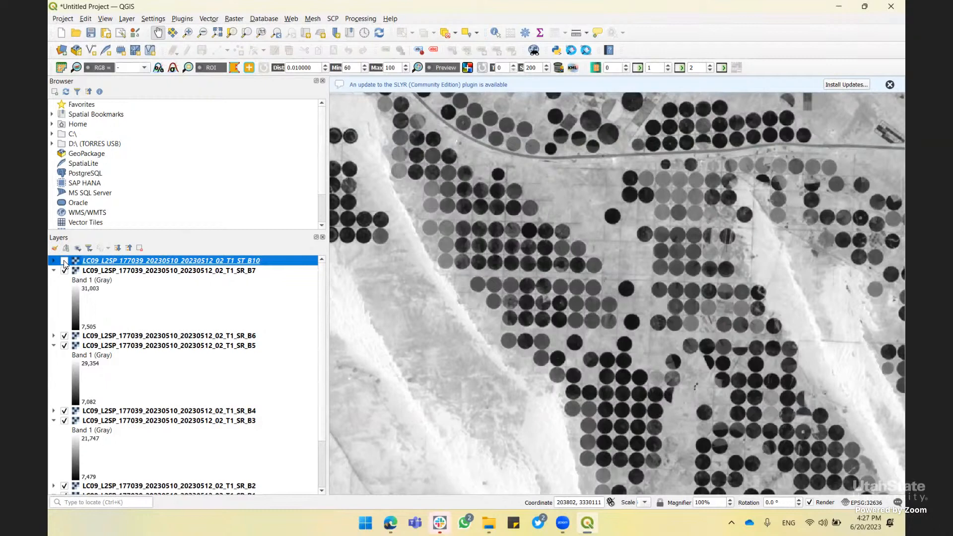
pyautogui.click(64, 261)
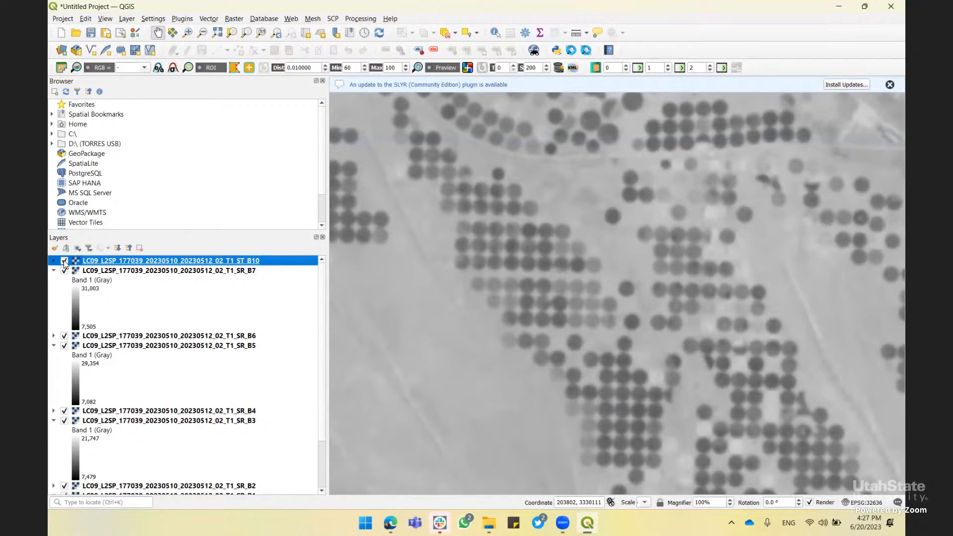
pyautogui.click(64, 261)
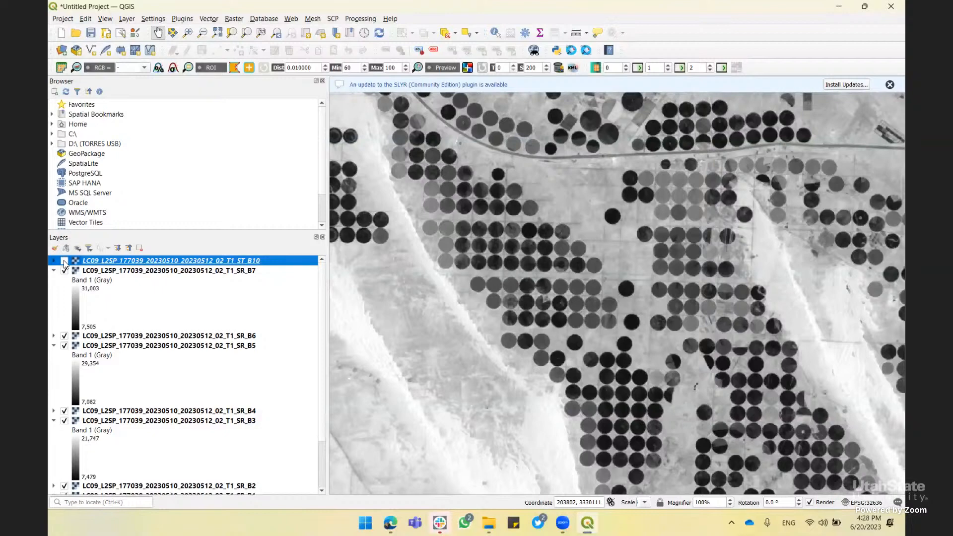
# Compare the ST_B10 layer with SR_B7 once more, then hide the ST_B10, SR_B7 and SR_B6 layers
pyautogui.click(64, 260)
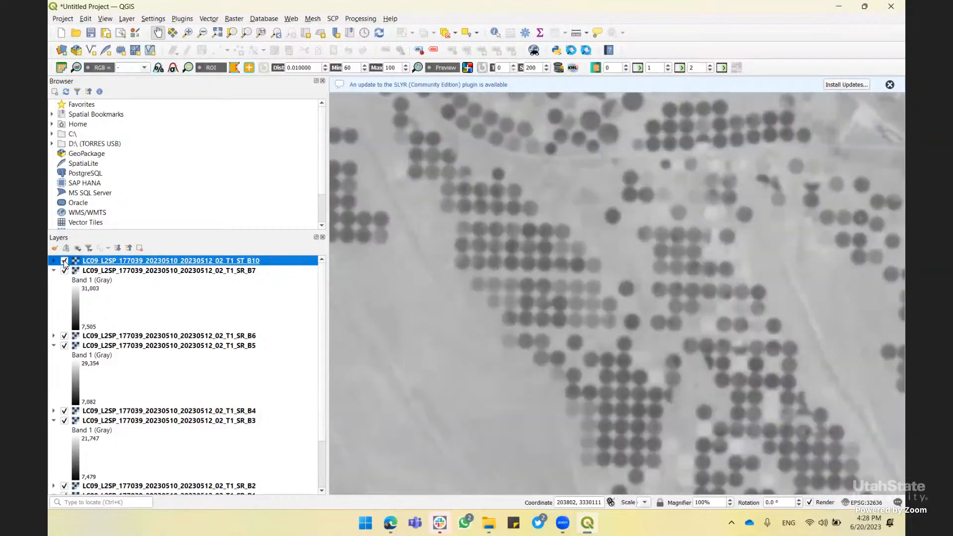
pyautogui.click(64, 260)
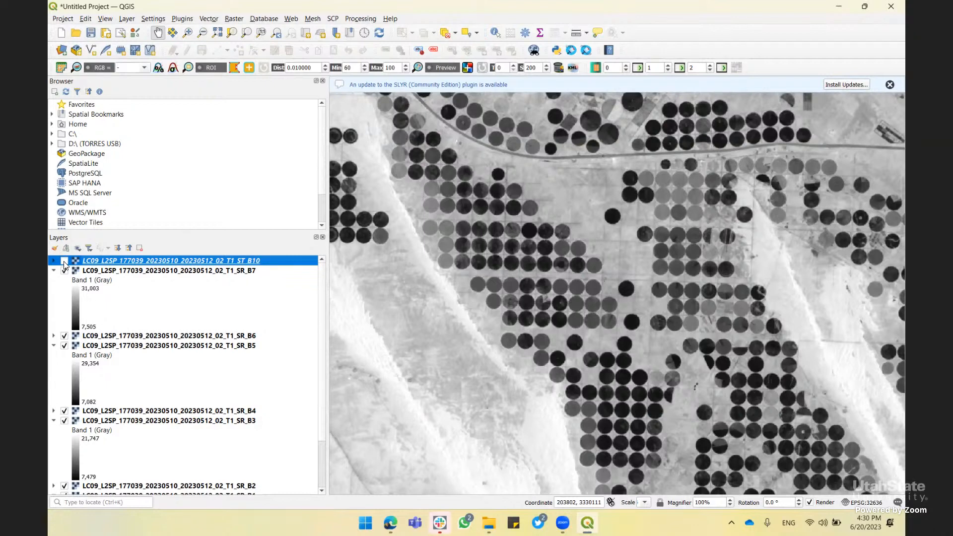
pyautogui.click(64, 272)
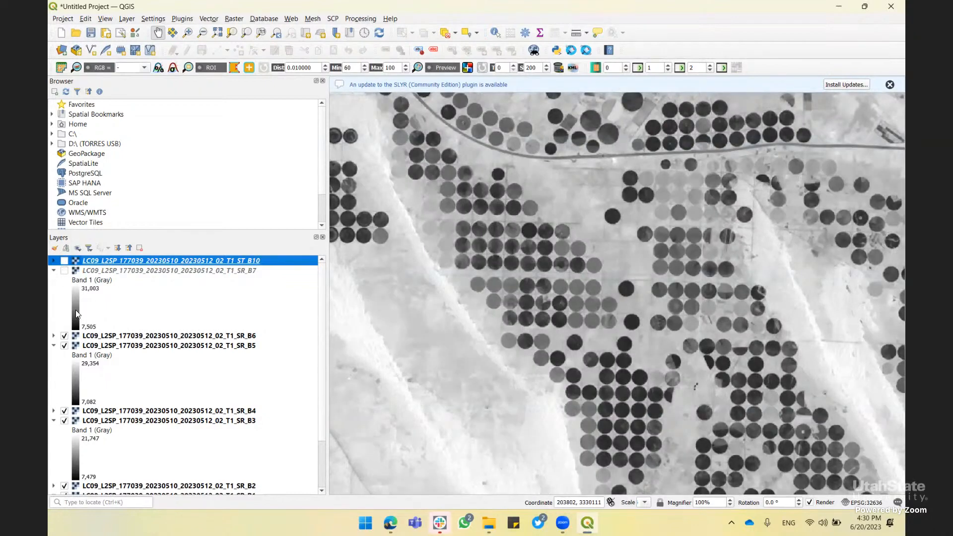
pyautogui.click(64, 336)
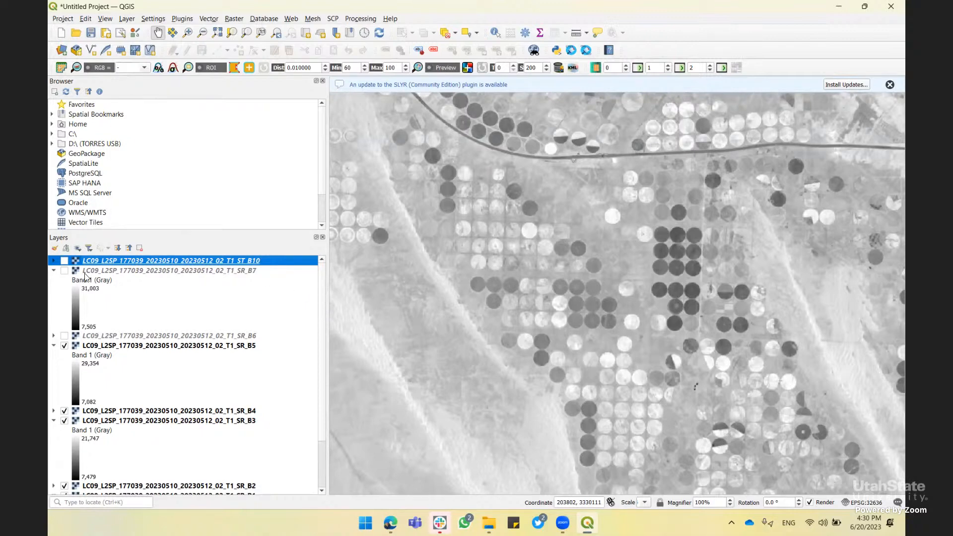
# Switch the ST_B10 layer on and off repeatedly to compare it with the SR_B5 layer, leaving ST_B10 hidden
pyautogui.click(65, 260)
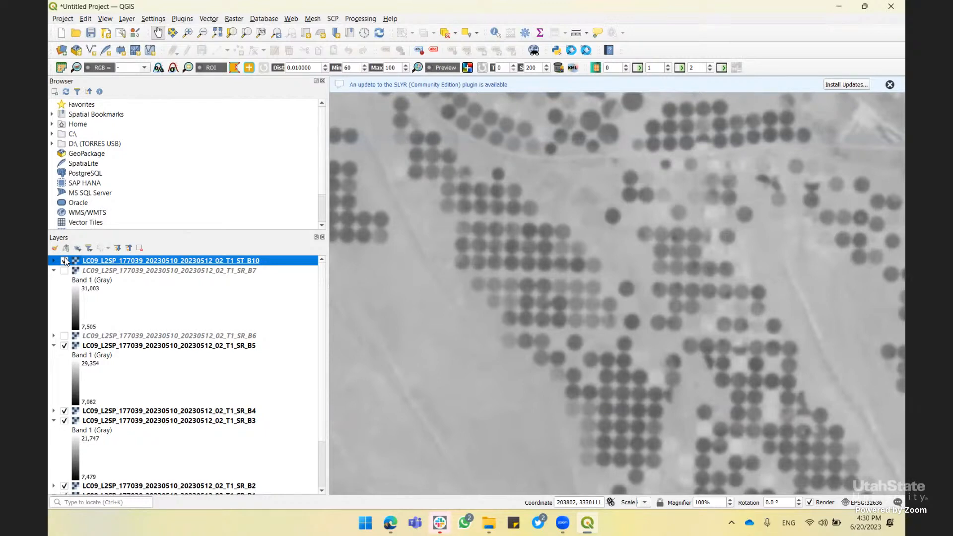
pyautogui.click(65, 261)
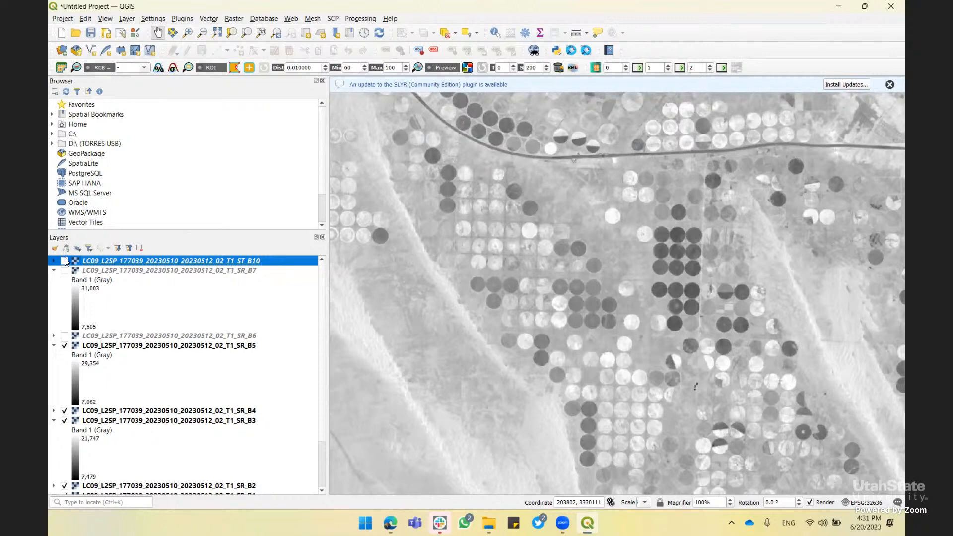
pyautogui.click(64, 260)
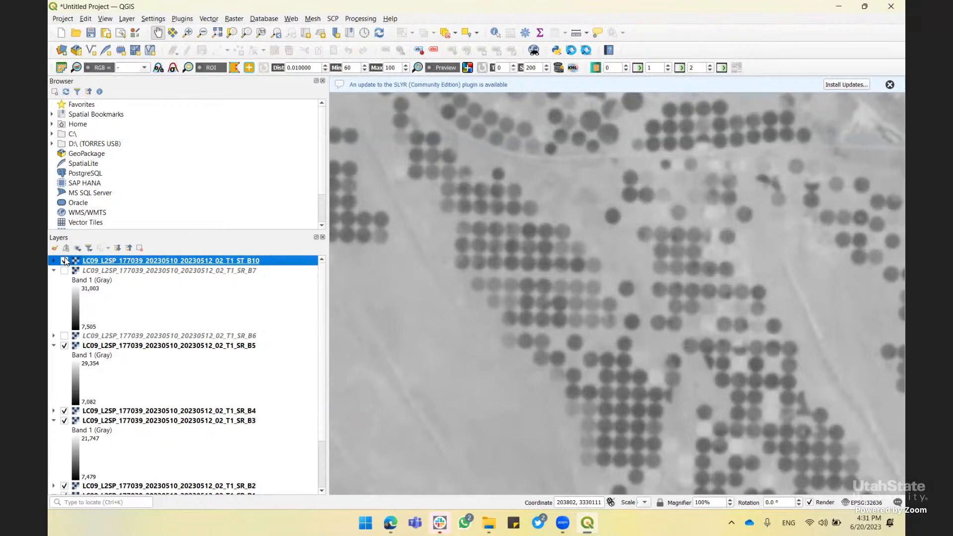
pyautogui.click(64, 261)
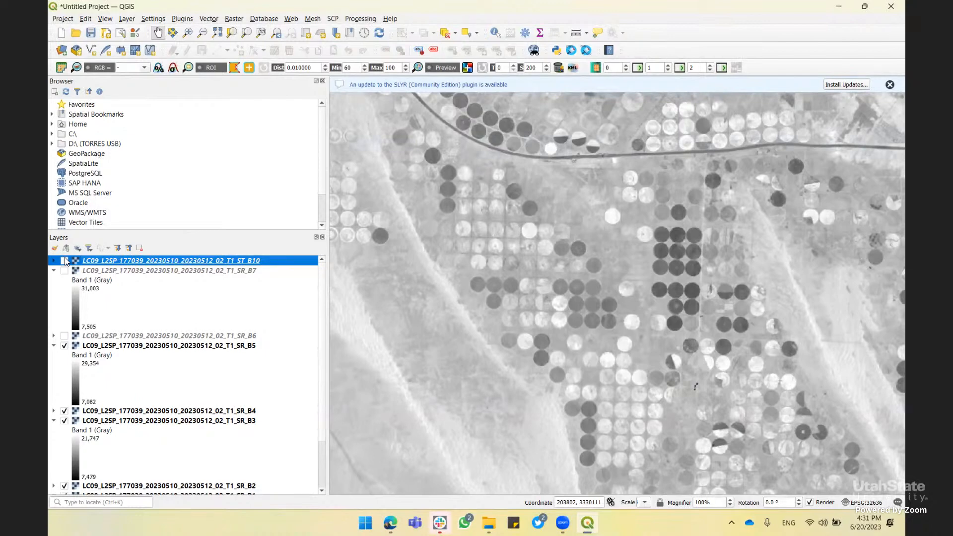
pyautogui.click(64, 260)
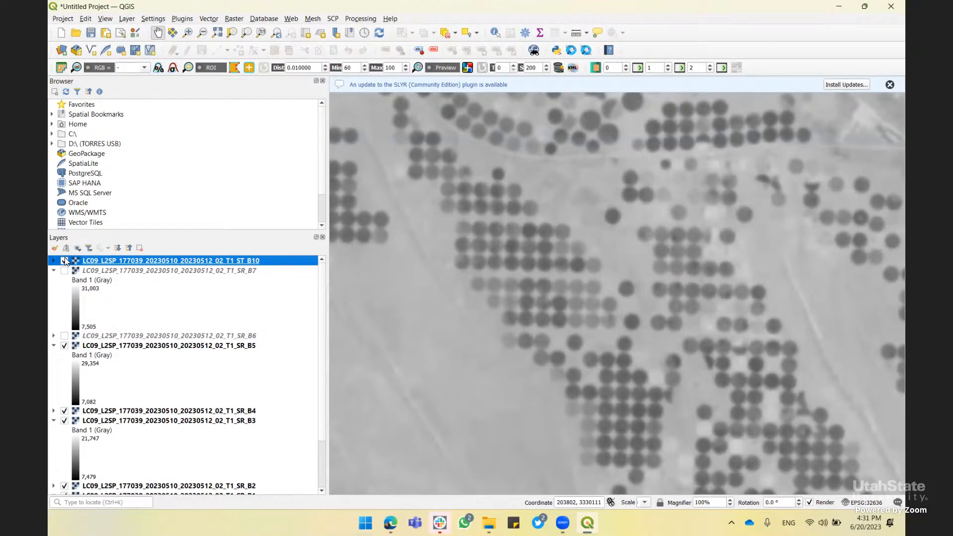
pyautogui.click(65, 261)
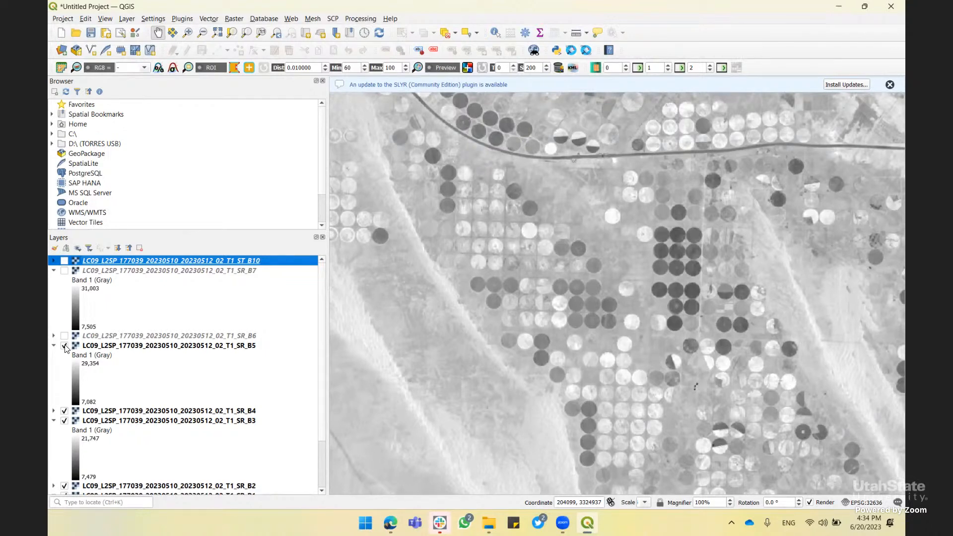
# Hide the SR_B5, SR_B4 and SR_B2 layers, keeping SR_B3 and SR_B1 switched on
pyautogui.click(64, 346)
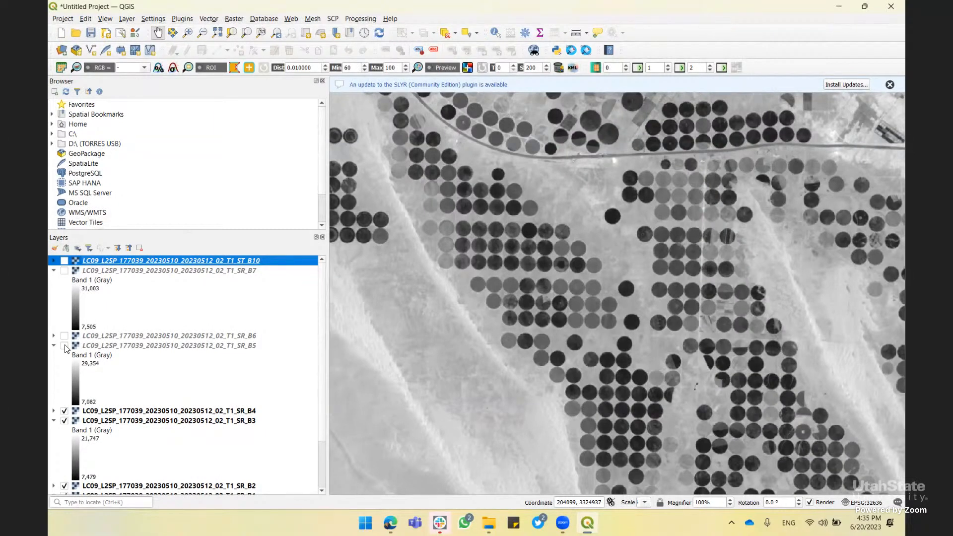
pyautogui.scroll(-2, 136, 385)
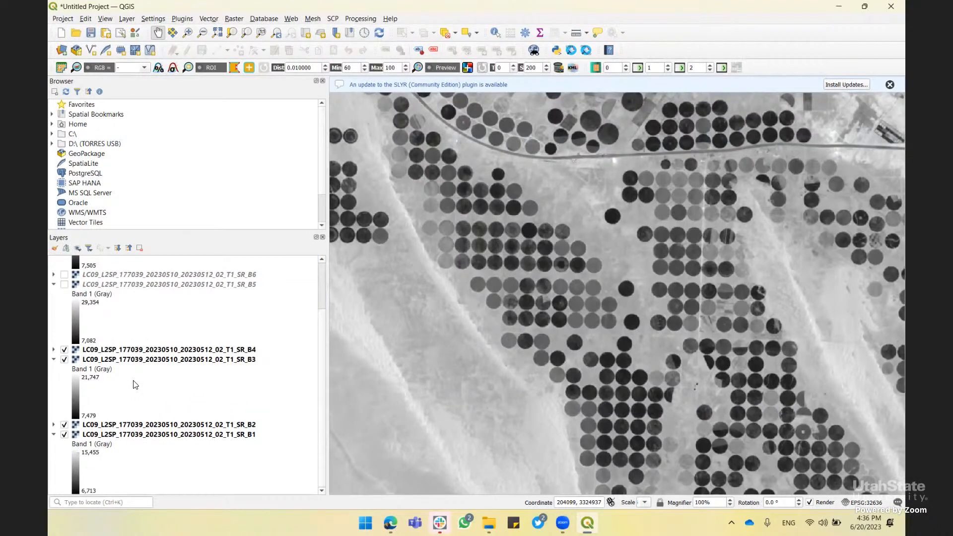
pyautogui.click(64, 350)
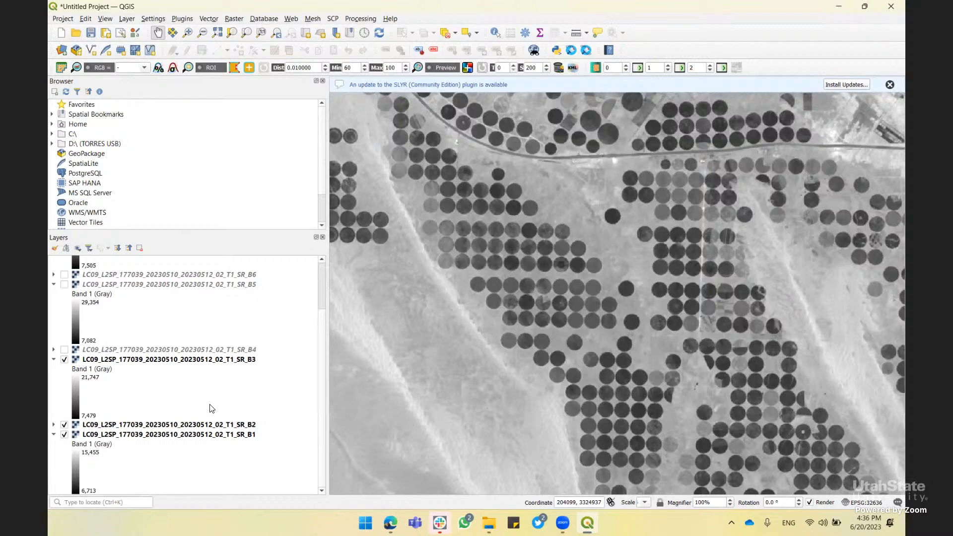
pyautogui.click(64, 425)
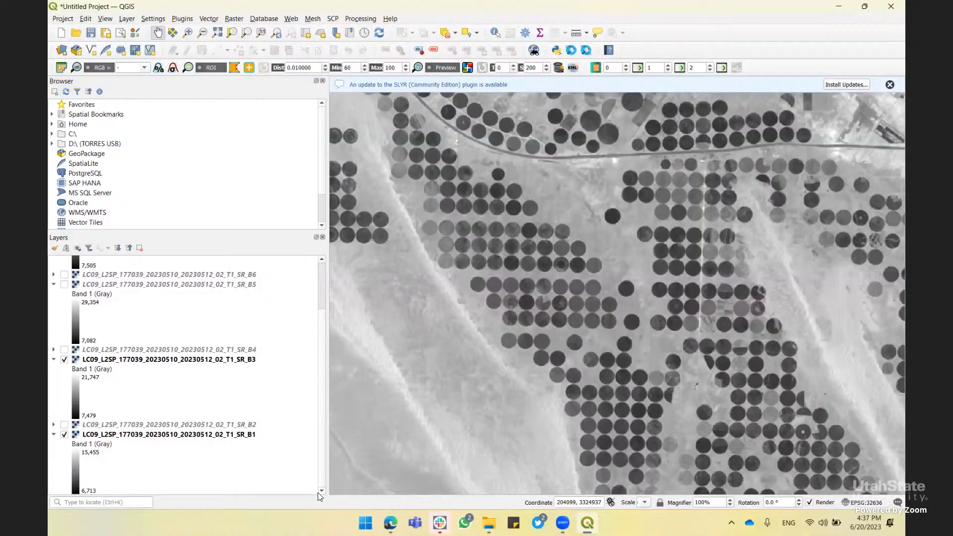
pyautogui.doubleClick(501, 10)
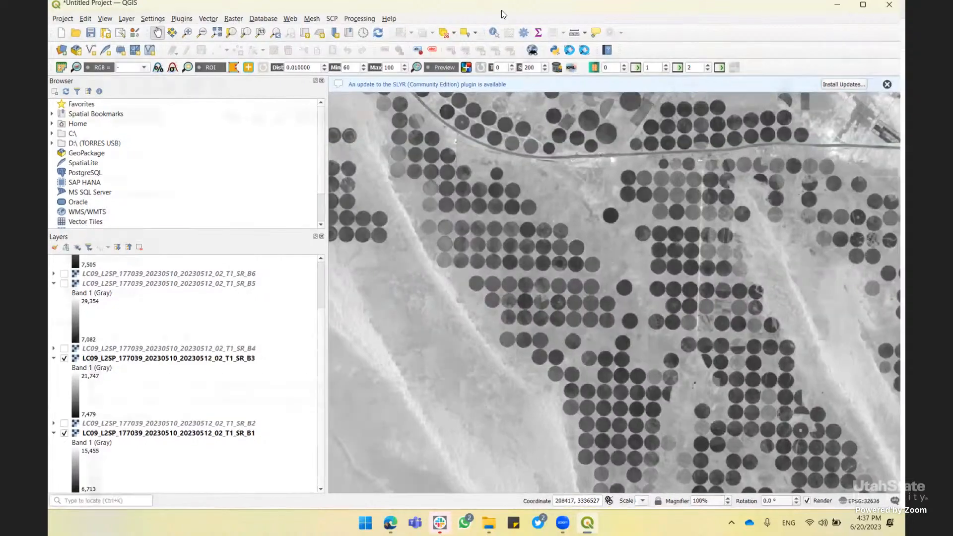
pyautogui.click(520, 9)
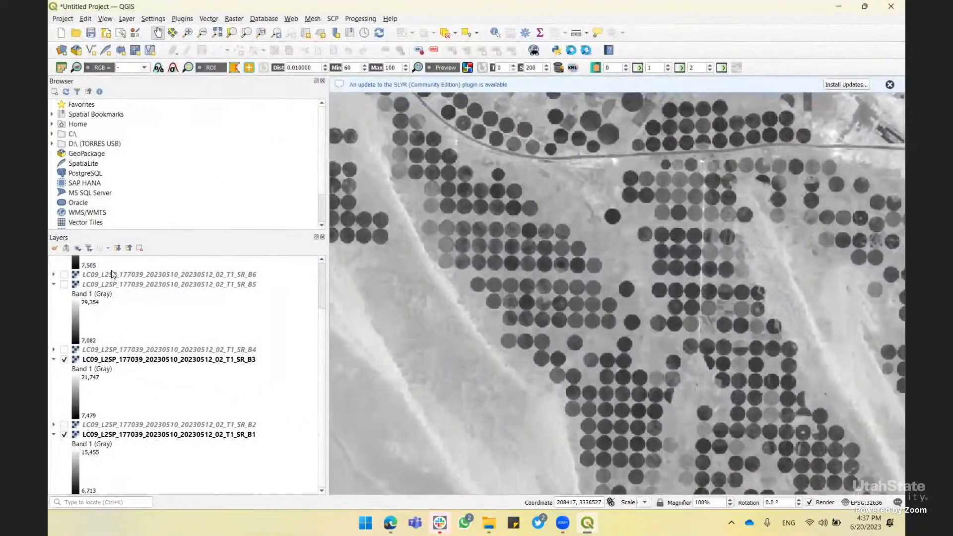
# Collapse the legends of the SR_B7, SR_B5 and SR_B3 layers and expand the legend of ST_B10
pyautogui.scroll(2, 164, 313)
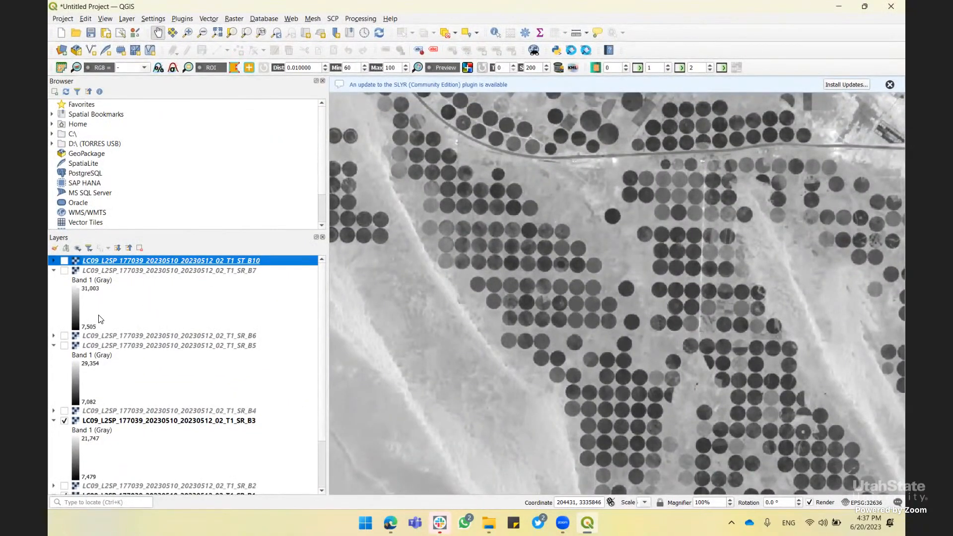
pyautogui.click(54, 271)
pyautogui.click(54, 271)
pyautogui.click(54, 270)
pyautogui.click(53, 290)
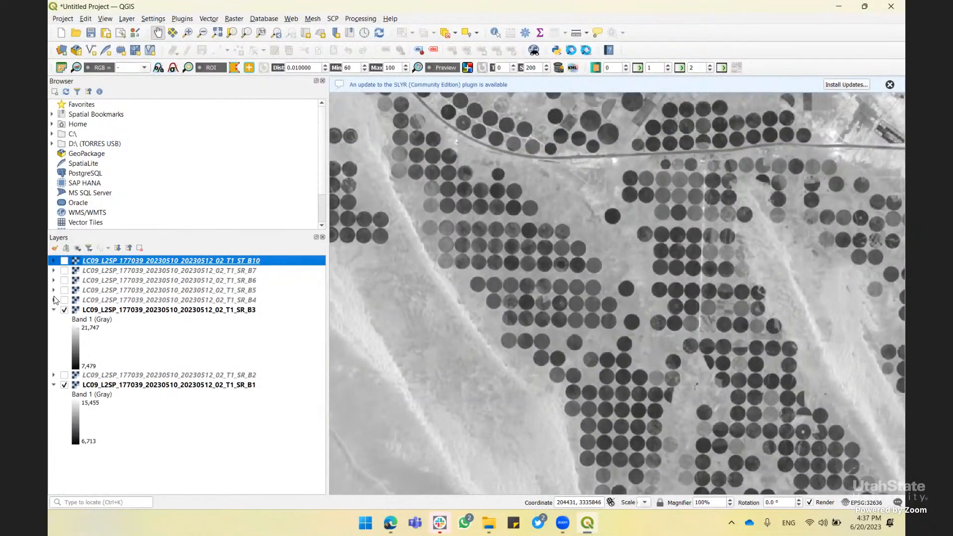
pyautogui.click(55, 311)
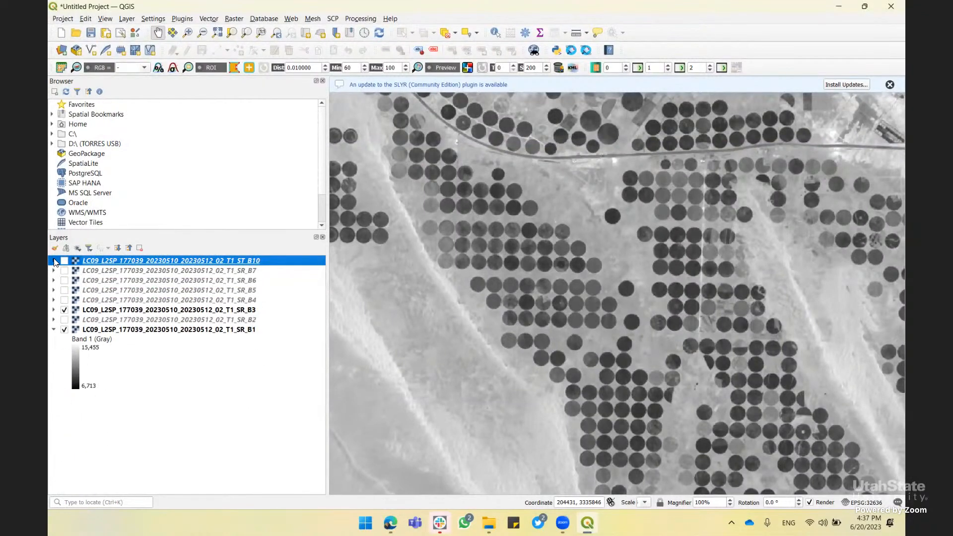
pyautogui.click(55, 261)
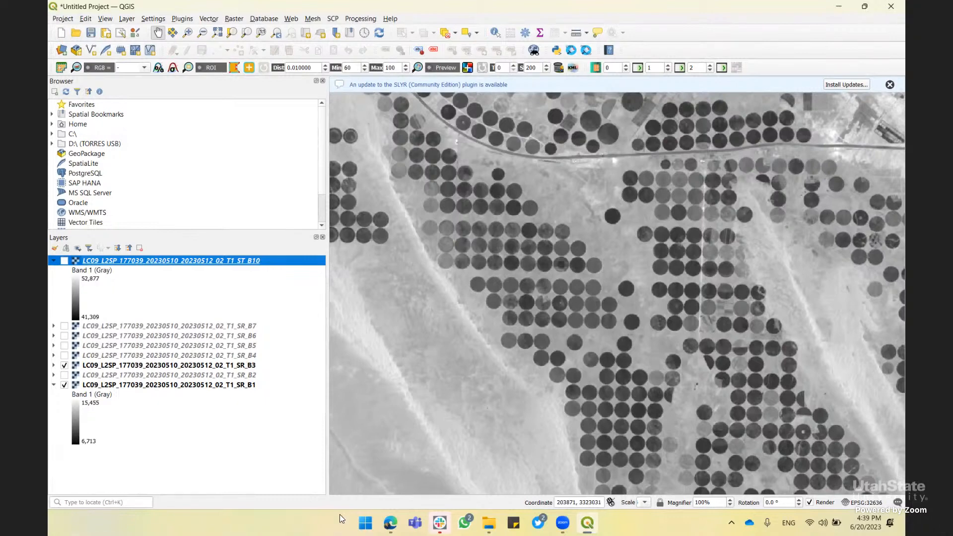
# Switch to File Explorer and open the scene's metadata file LC09_L2SP_177039_20230510_20230512_02_T1_MTL.txt in a maximized window
pyautogui.click(489, 522)
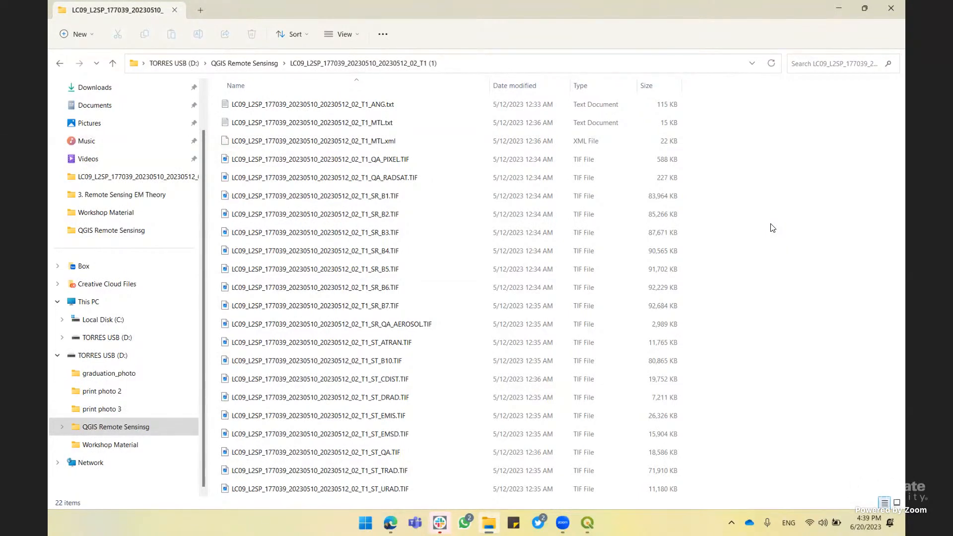
pyautogui.click(386, 120)
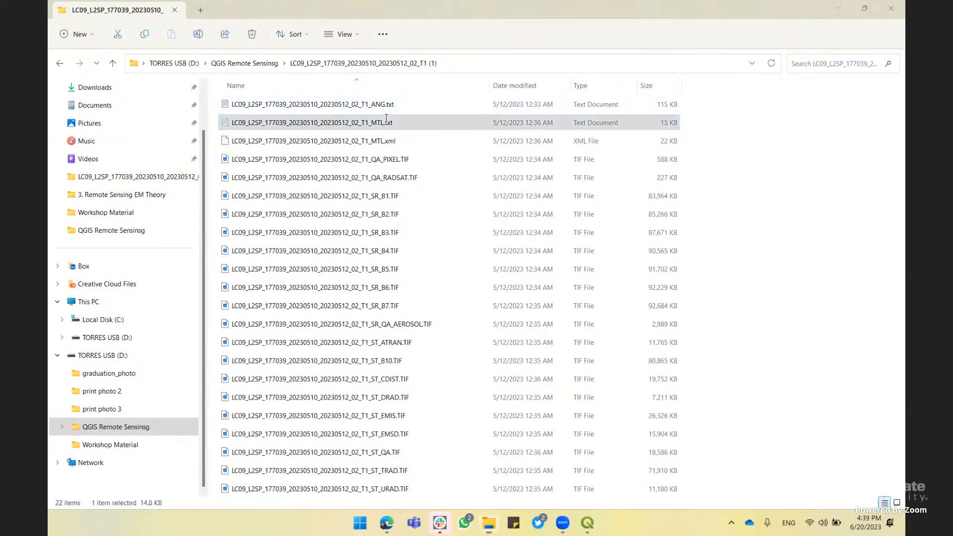
pyautogui.doubleClick(385, 121)
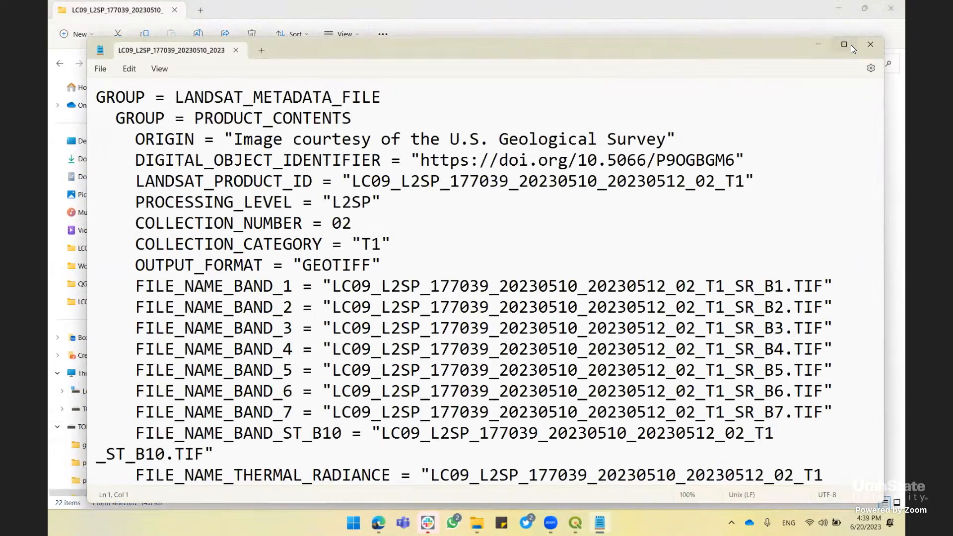
pyautogui.click(846, 45)
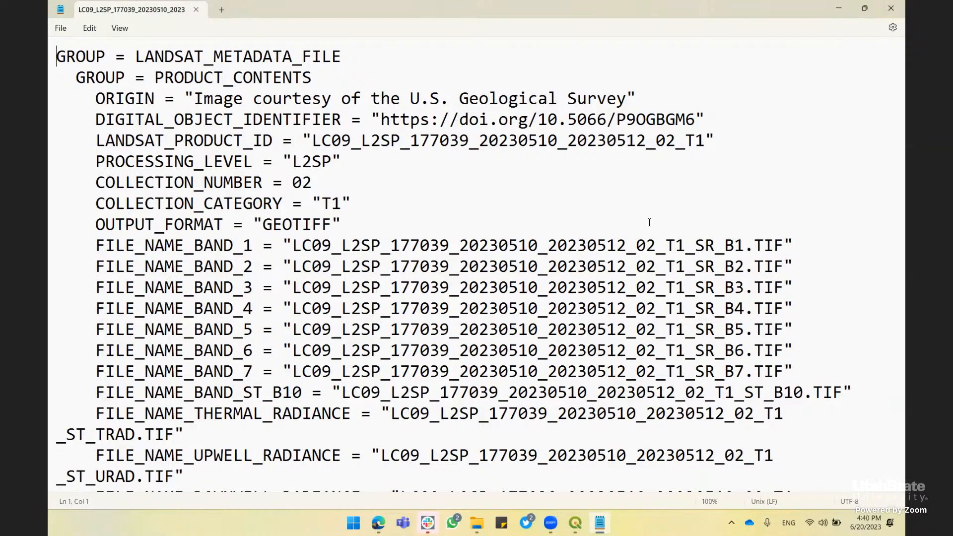
# Find the Level-2 surface temperature parameters in the metadata and highlight the TEMPERATURE_MULT_BAND_ST_B10 and TEMPERATURE_ADD_BAND_ST_B10 lines
pyautogui.scroll(-10, 649, 222)
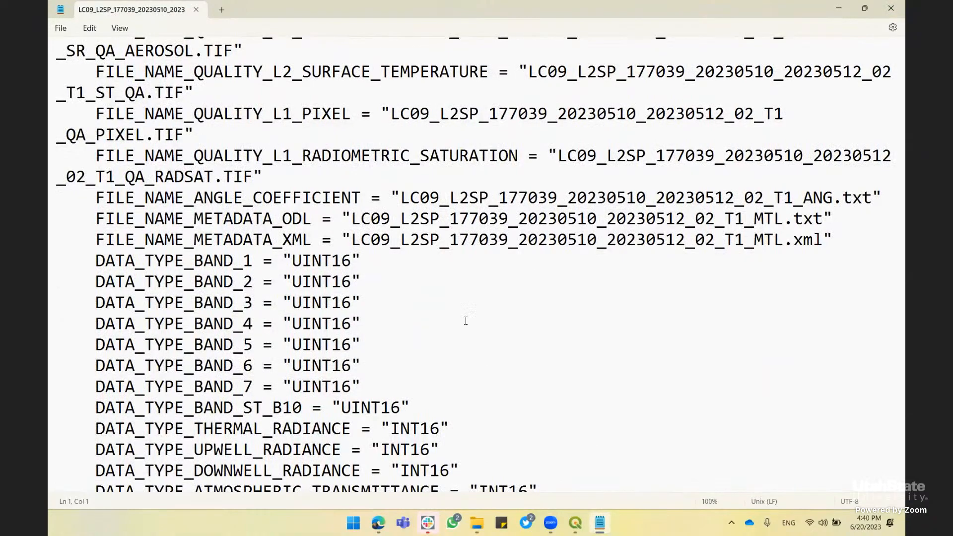
pyautogui.scroll(-20, 460, 363)
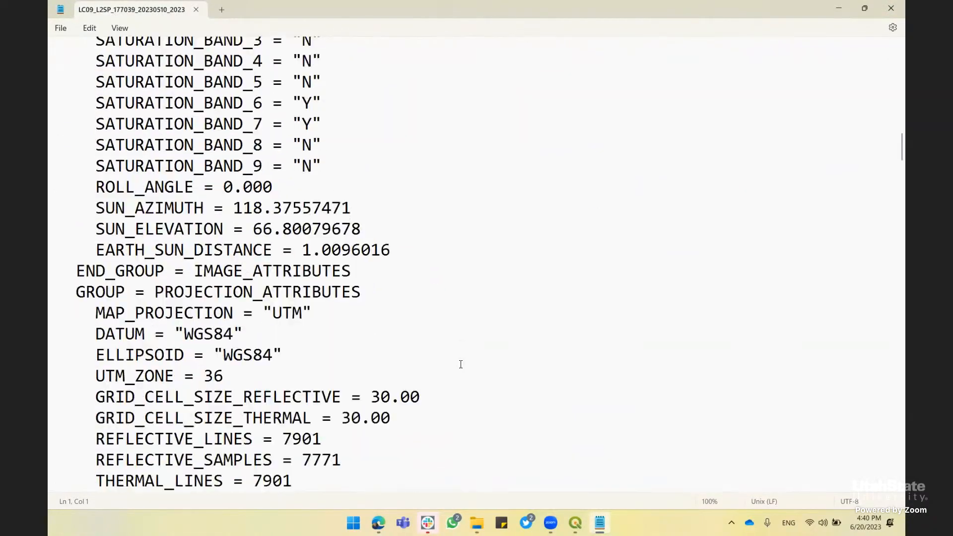
pyautogui.scroll(-16, 461, 364)
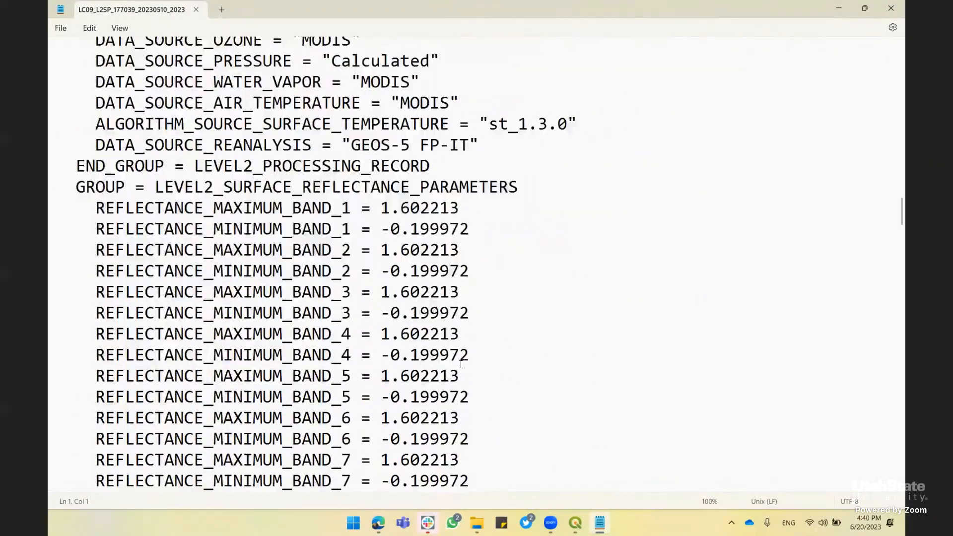
pyautogui.scroll(-4, 460, 364)
pyautogui.rightClick(460, 363)
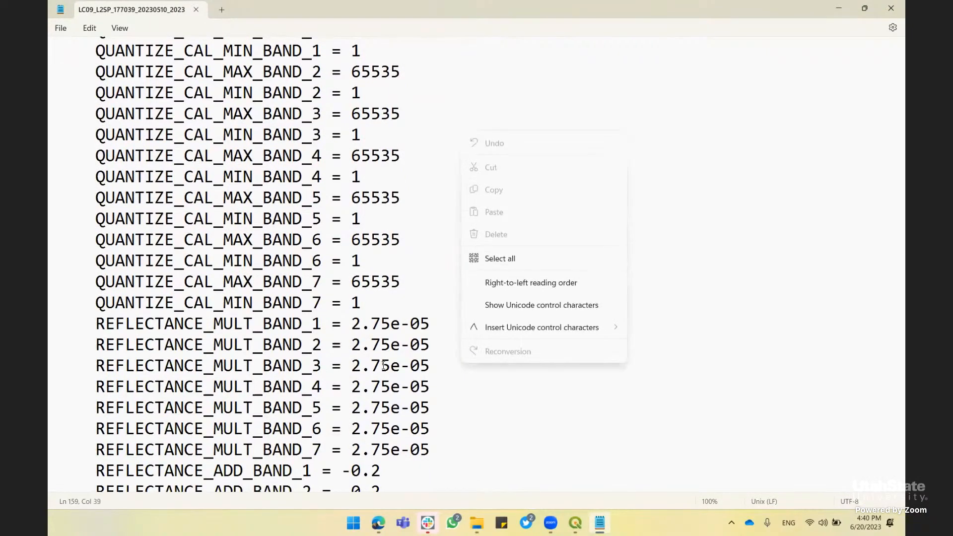
pyautogui.scroll(-1, 383, 365)
pyautogui.scroll(-7, 383, 365)
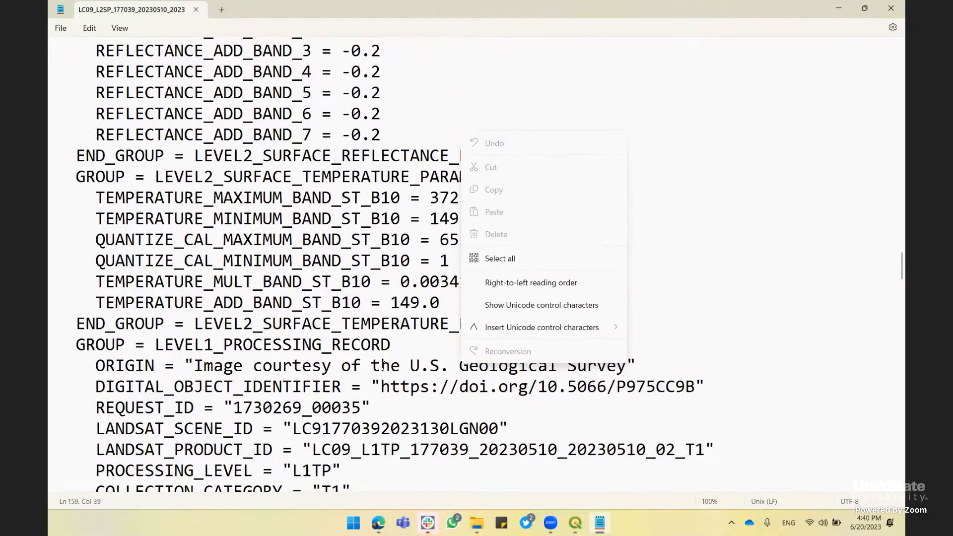
pyautogui.click(738, 329)
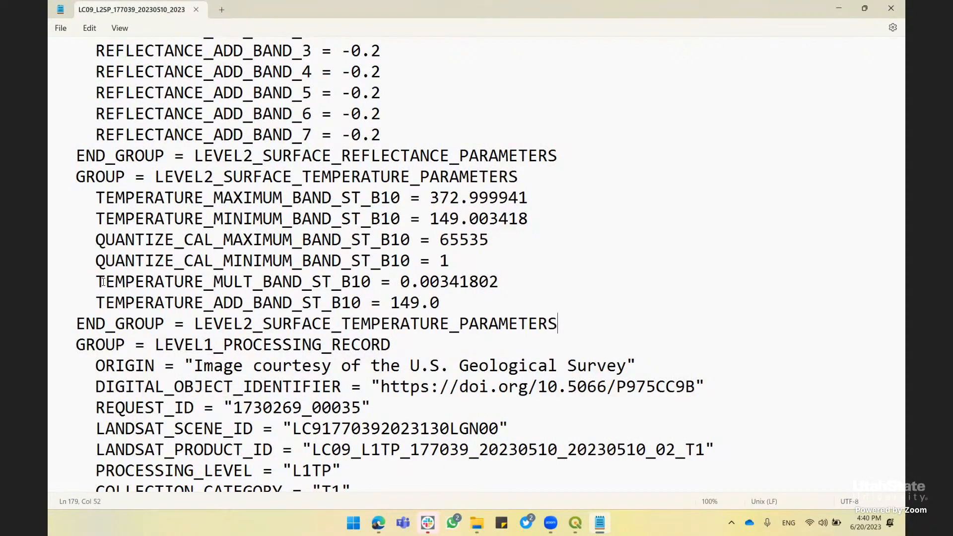
pyautogui.moveTo(99, 280); pyautogui.dragTo(450, 306)
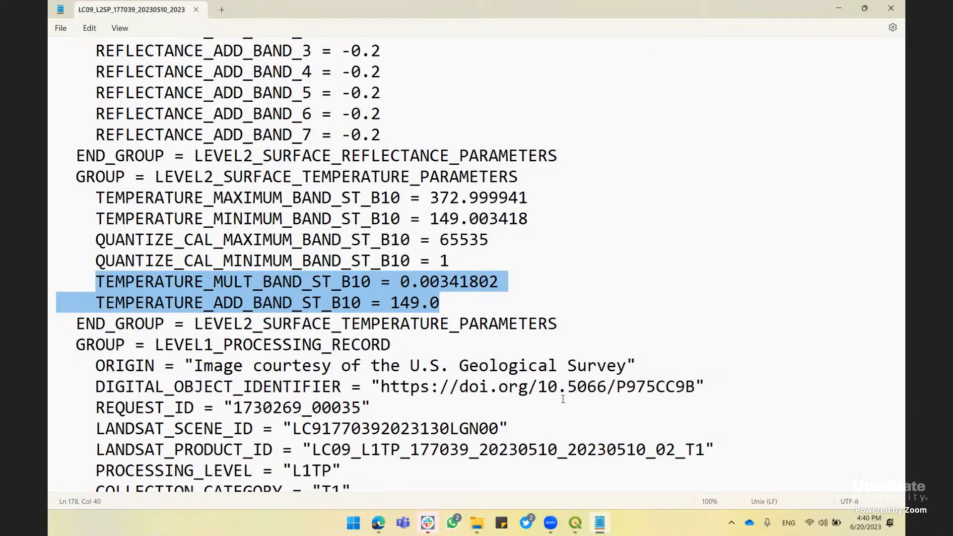
pyautogui.click(576, 522)
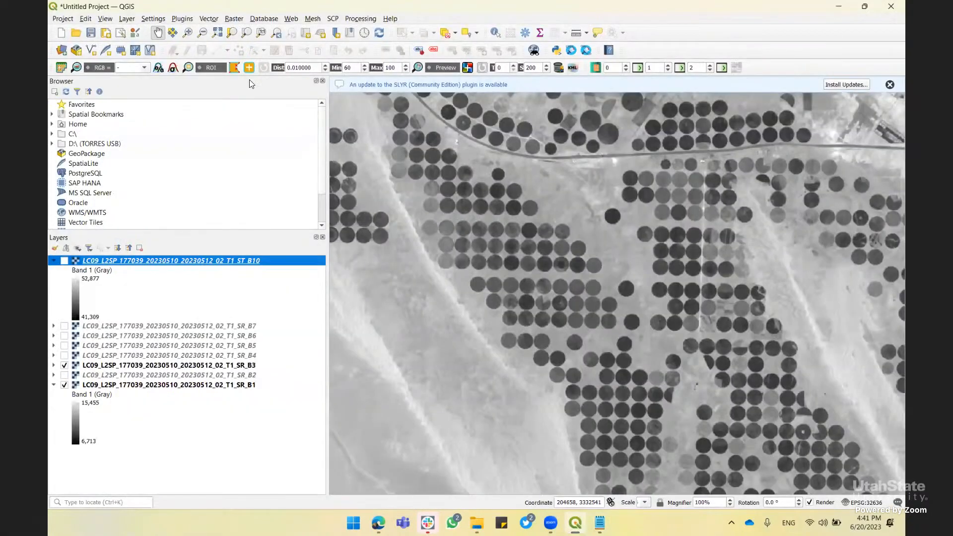
pyautogui.click(233, 19)
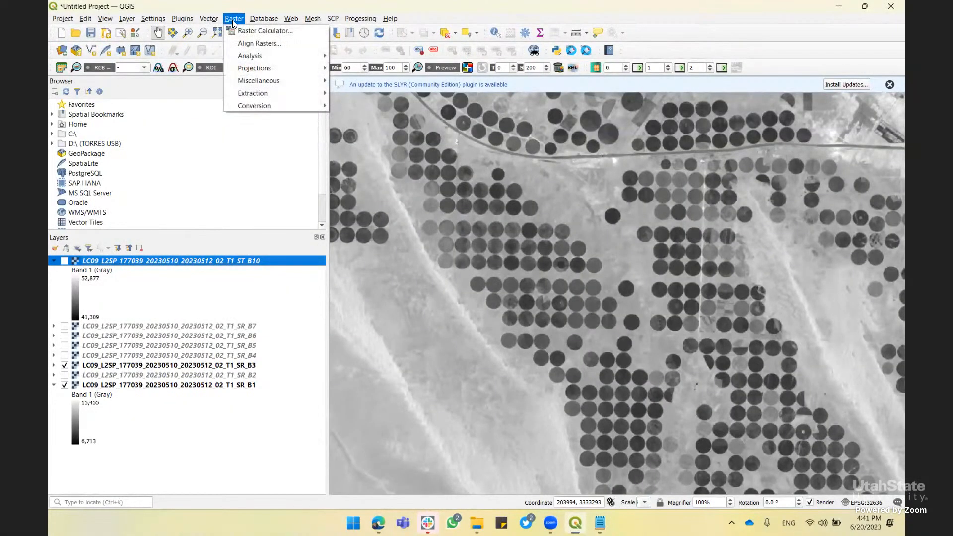
pyautogui.click(245, 33)
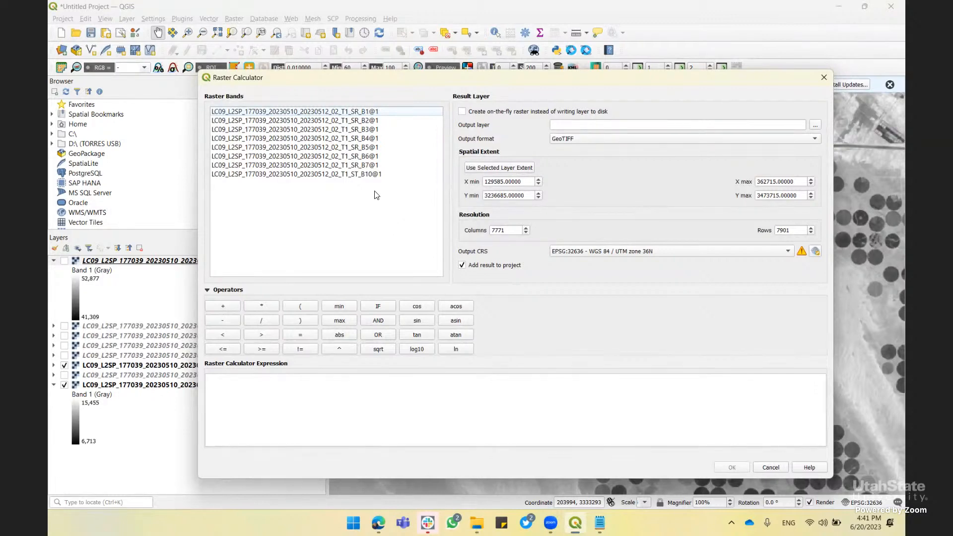
pyautogui.doubleClick(369, 174)
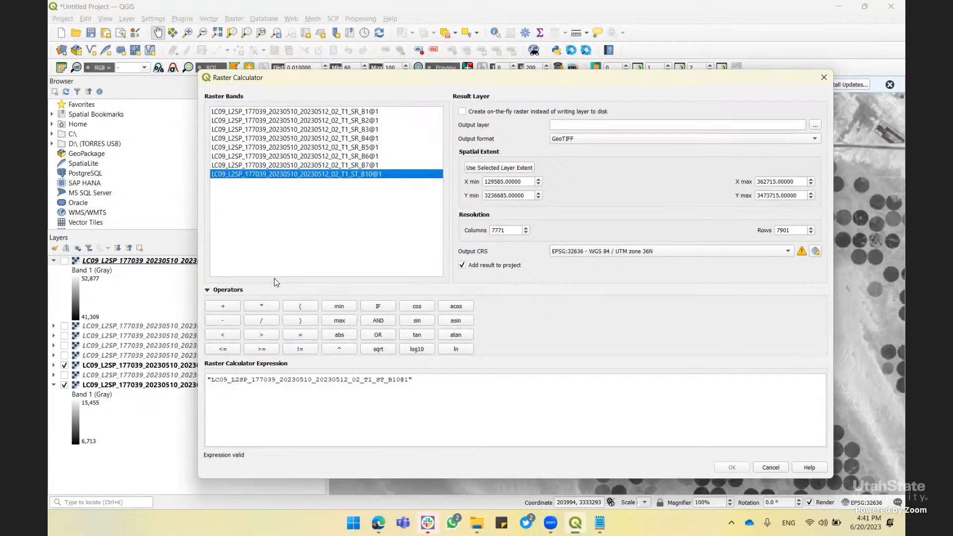
pyautogui.click(262, 305)
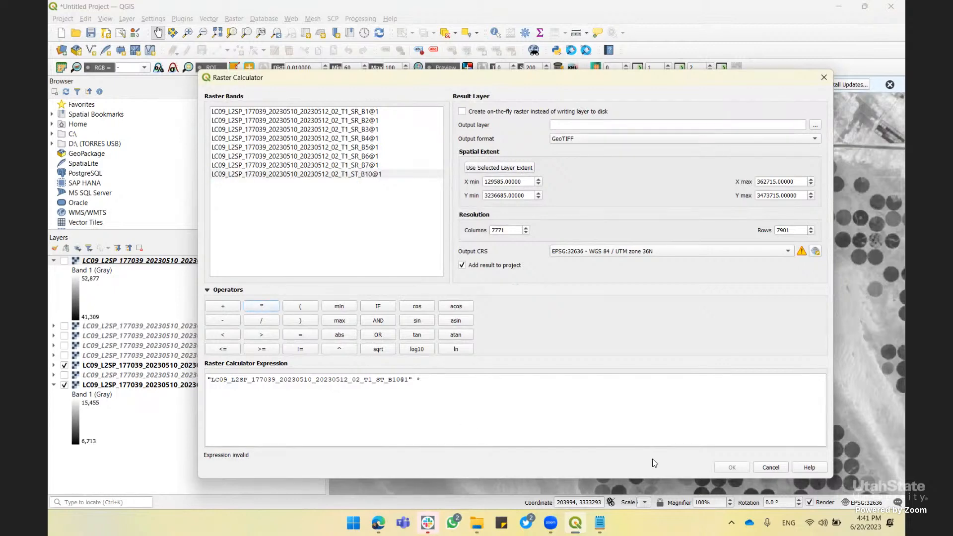
pyautogui.hotkey('alt', 'Tab')
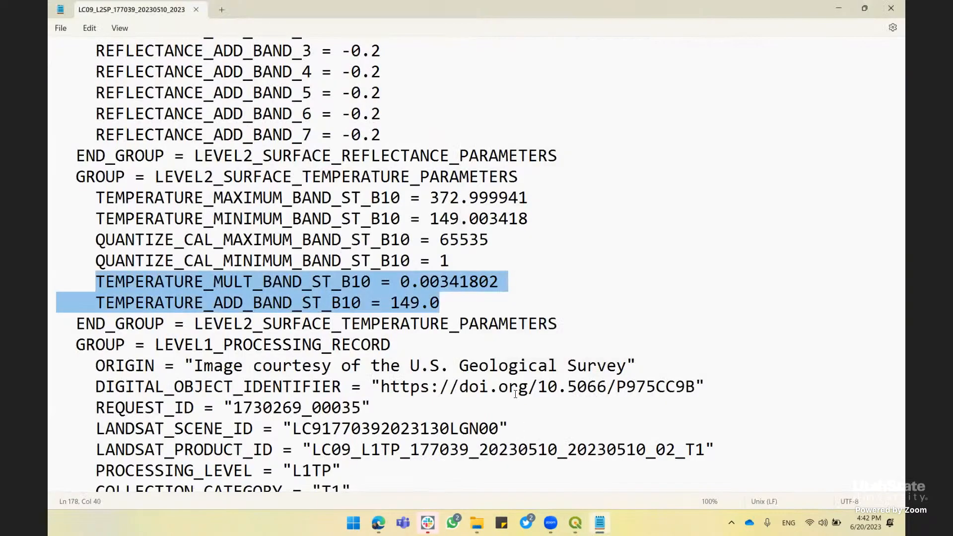
pyautogui.click(515, 392)
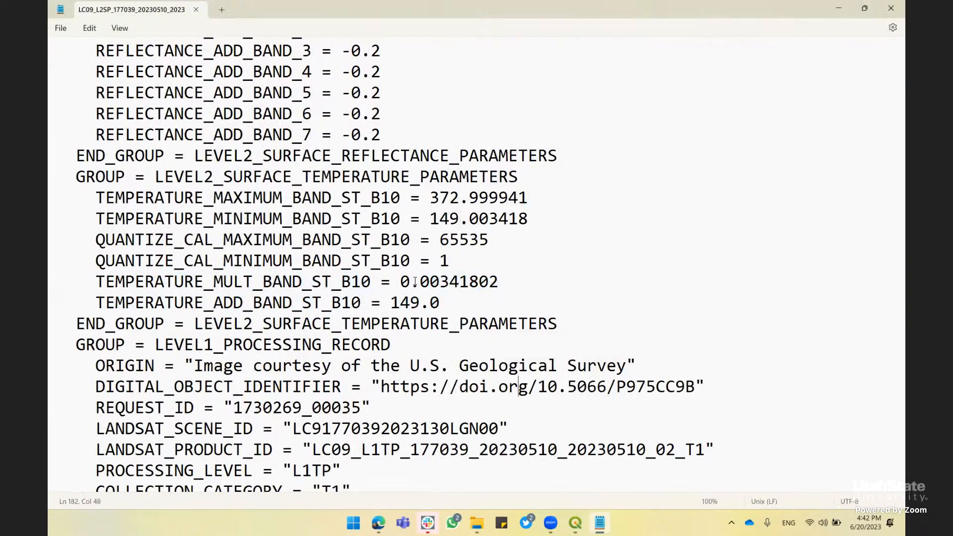
pyautogui.moveTo(400, 281); pyautogui.dragTo(500, 281)
pyautogui.hotkey('ctrl', 'c')
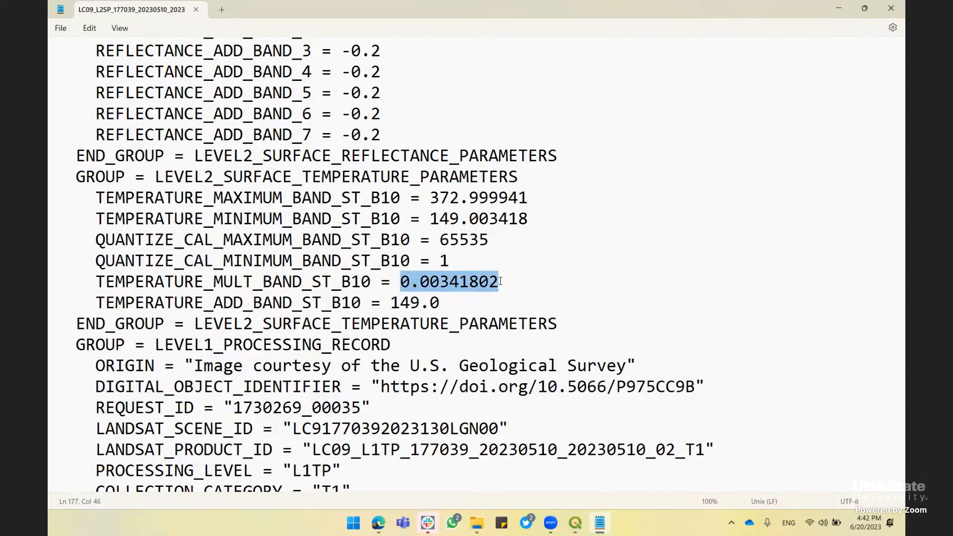
pyautogui.hotkey('alt', 'Tab')
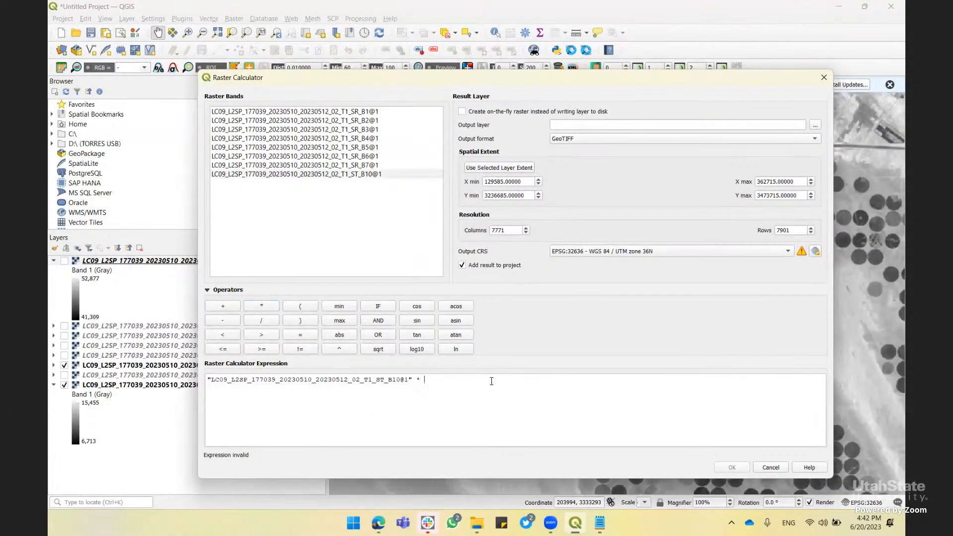
pyautogui.hotkey('ctrl', 'v')
pyautogui.click(227, 305)
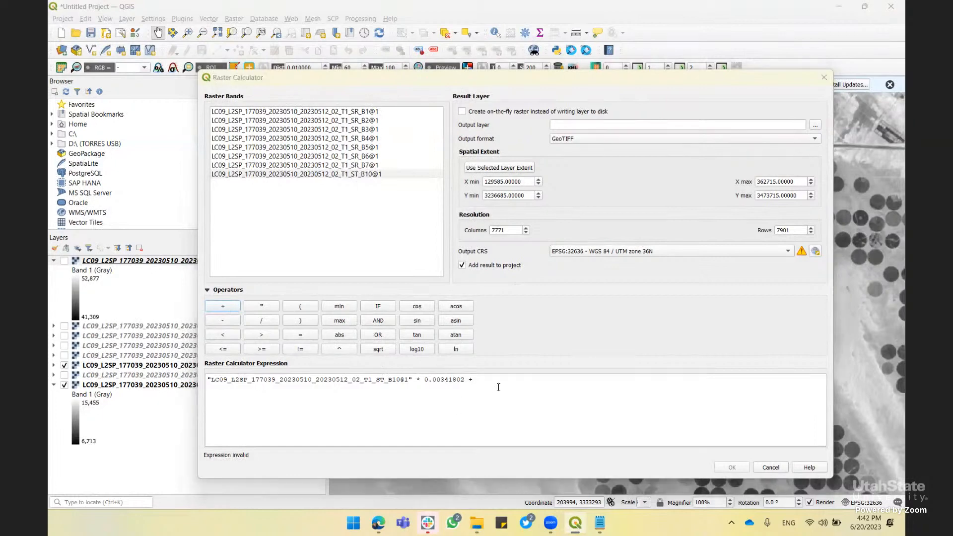
pyautogui.hotkey('alt', 'Tab')
pyautogui.moveTo(391, 302); pyautogui.dragTo(444, 298)
pyautogui.hotkey('ctrl', 'c')
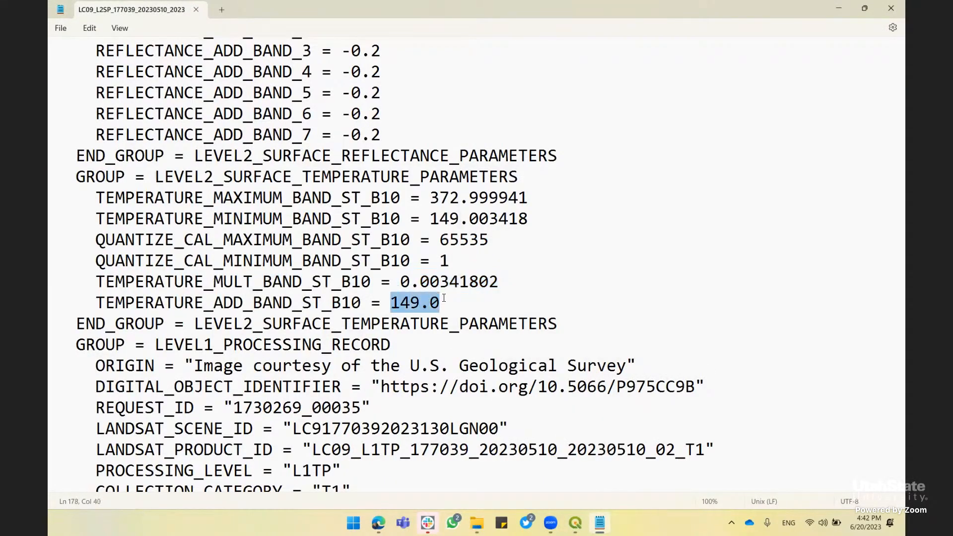
pyautogui.hotkey('alt', 'Tab')
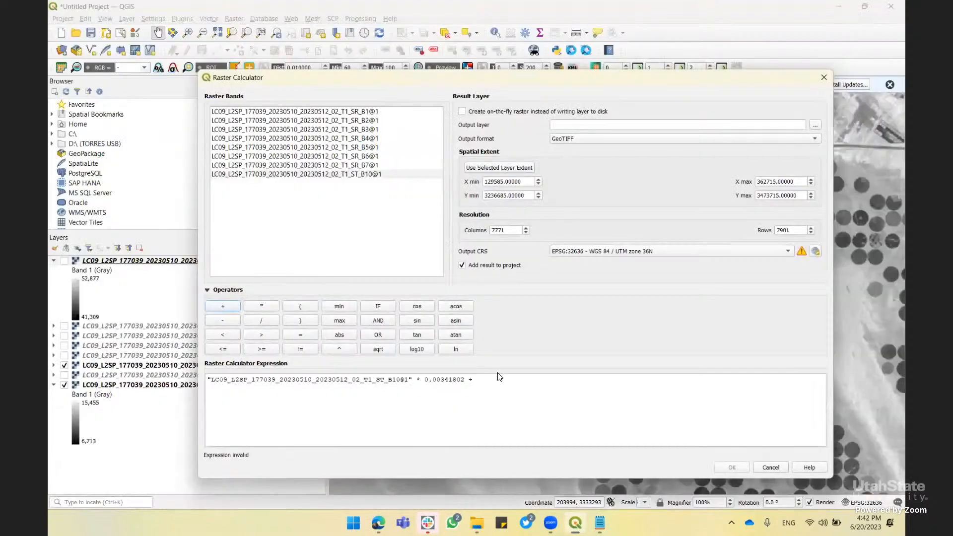
pyautogui.hotkey('ctrl', 'v')
pyautogui.hotkey('alt', 'Tab')
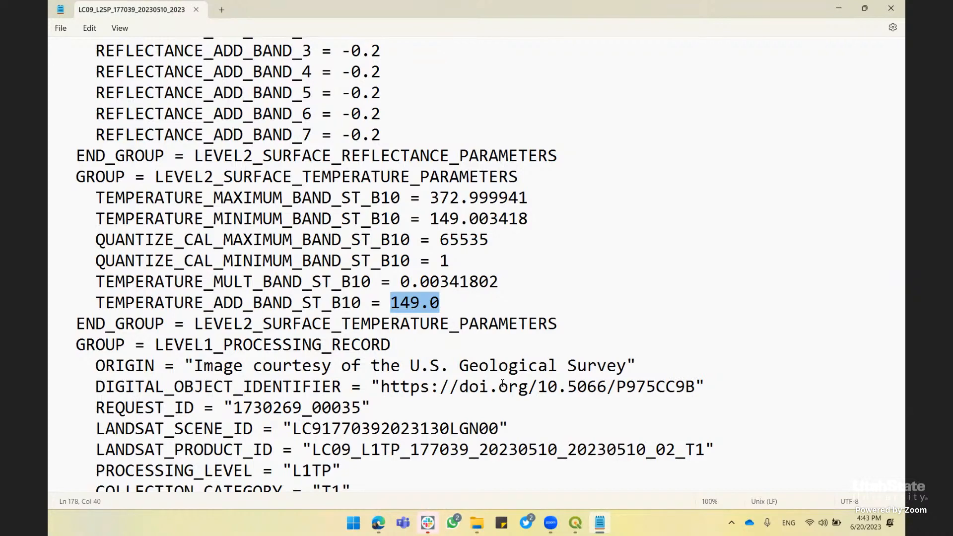
pyautogui.hotkey('alt', 'Tab')
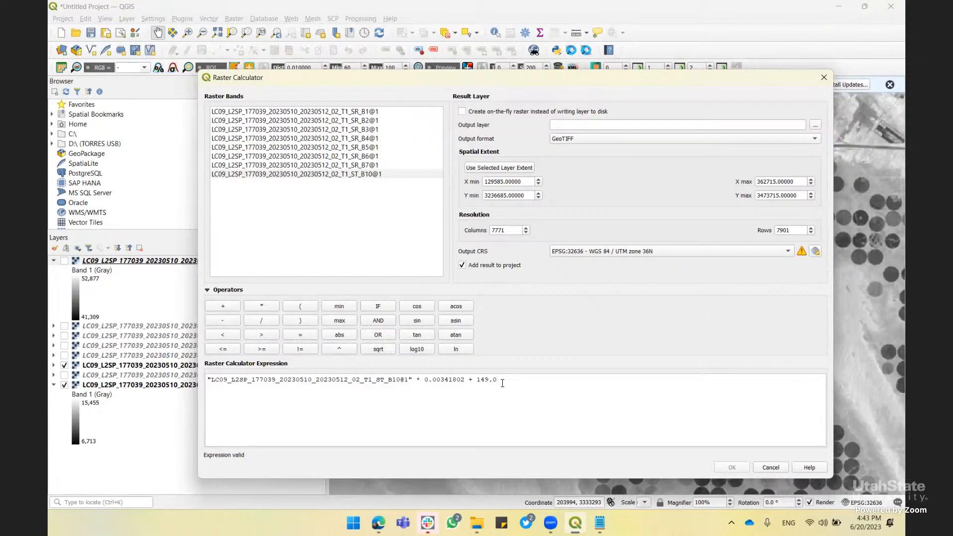
pyautogui.click(822, 78)
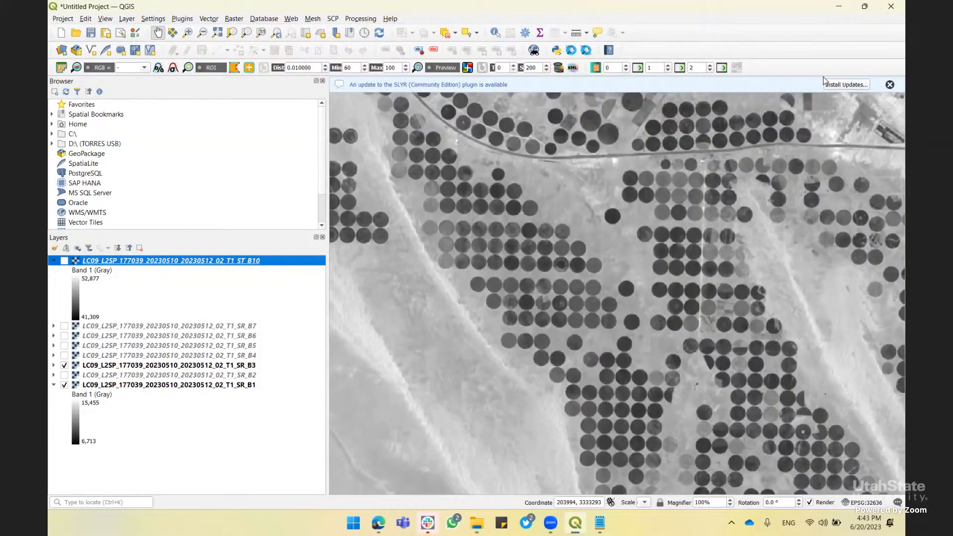
# Start a Raster Calculator expression with the ST_B10 band followed by the multiplication operator
pyautogui.click(235, 19)
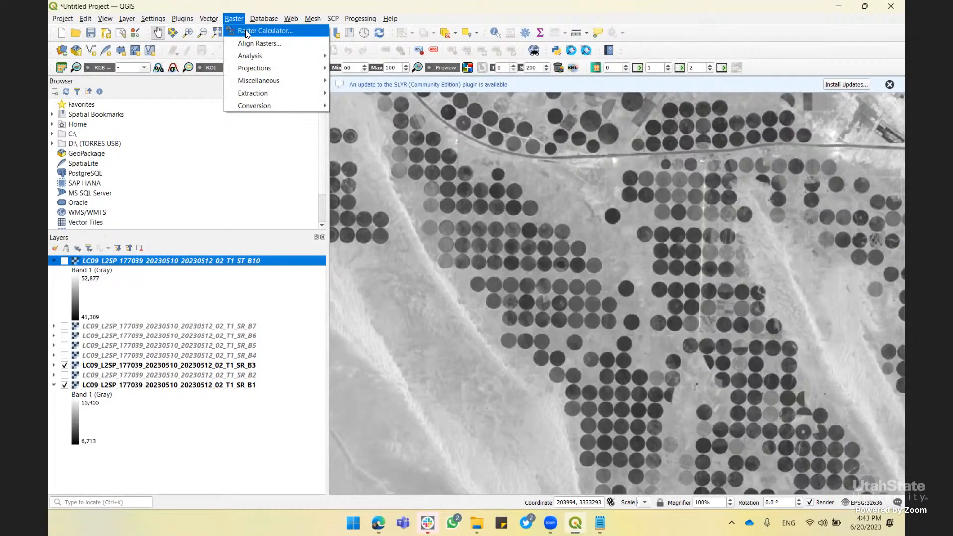
pyautogui.click(246, 32)
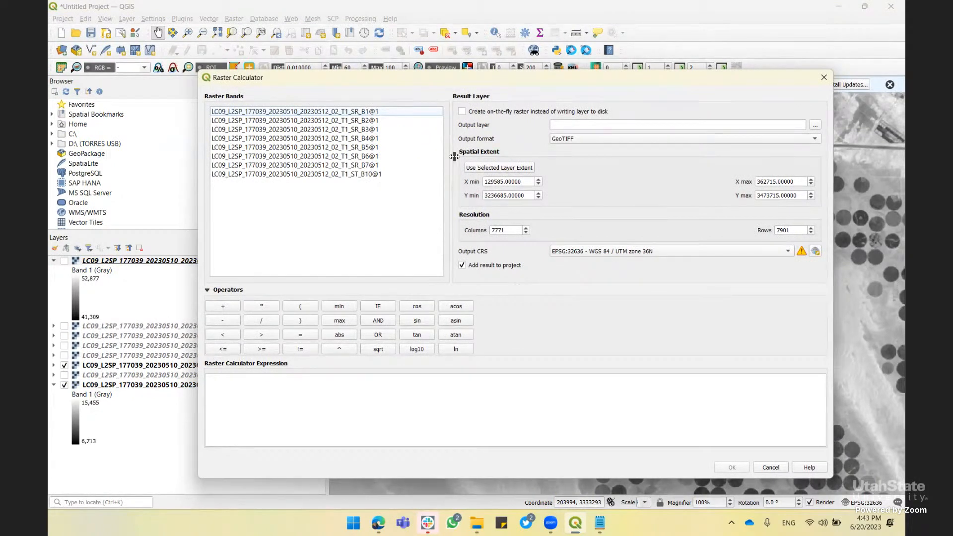
pyautogui.click(371, 175)
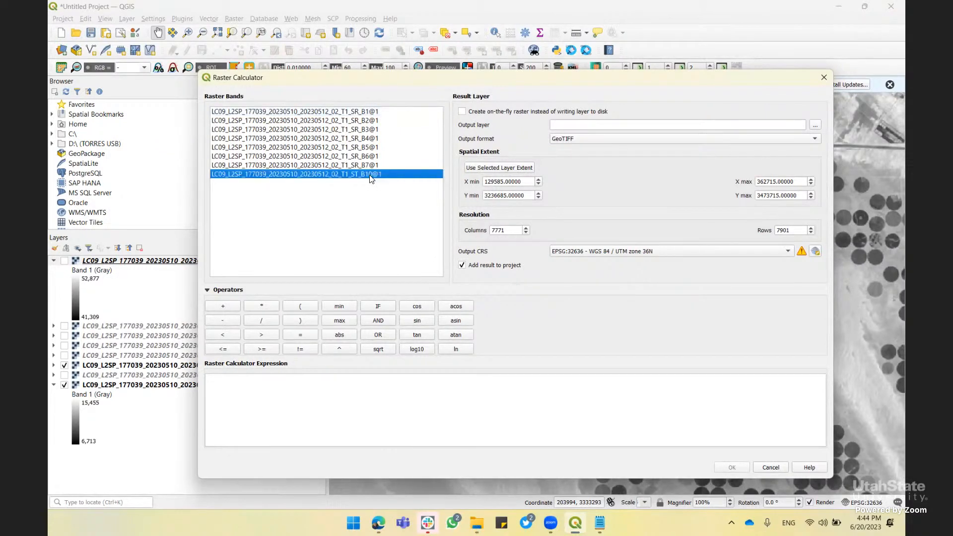
pyautogui.doubleClick(370, 175)
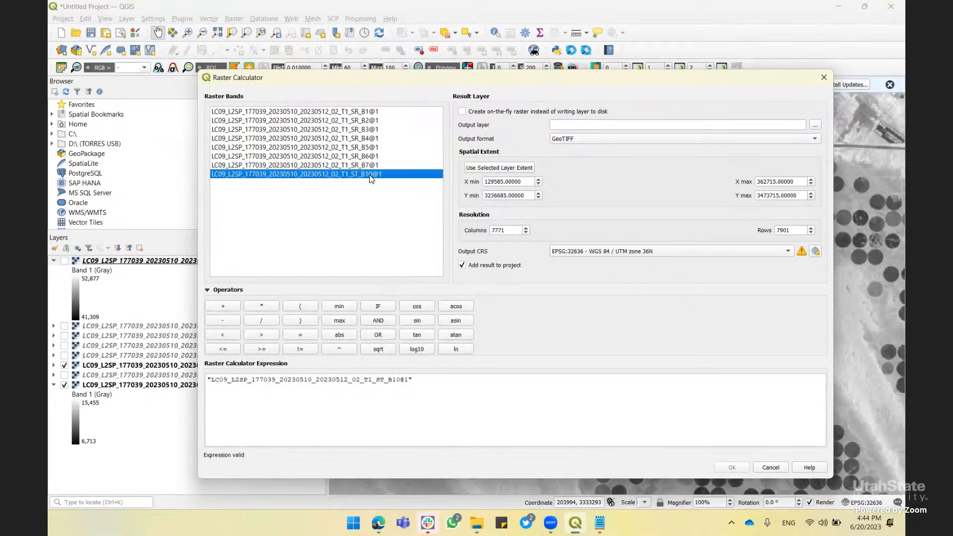
pyautogui.click(263, 306)
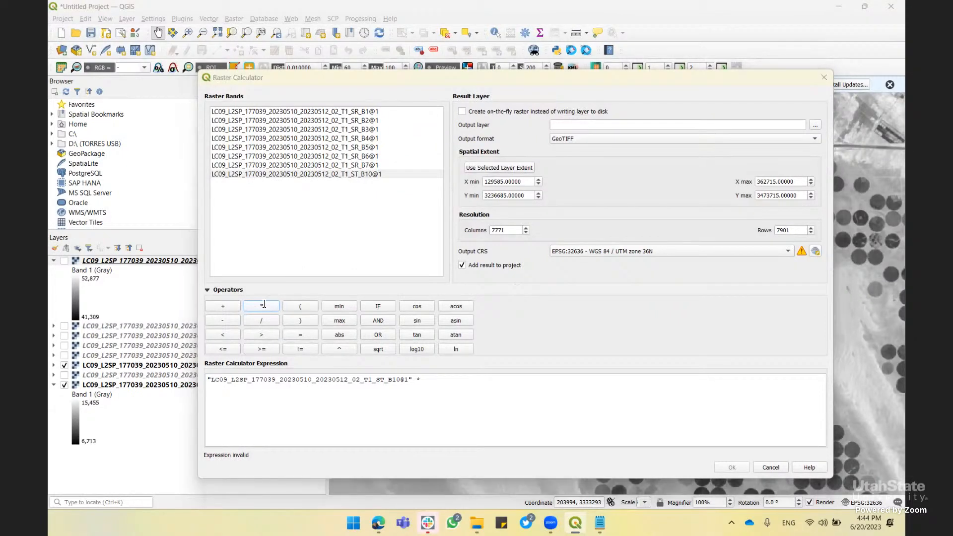
# Copy the TEMPERATURE_MULT_BAND_ST_B10 value 0.00341802 from the metadata text file into the Raster Calculator expression as the multiplier
pyautogui.hotkey('alt', 'Tab')
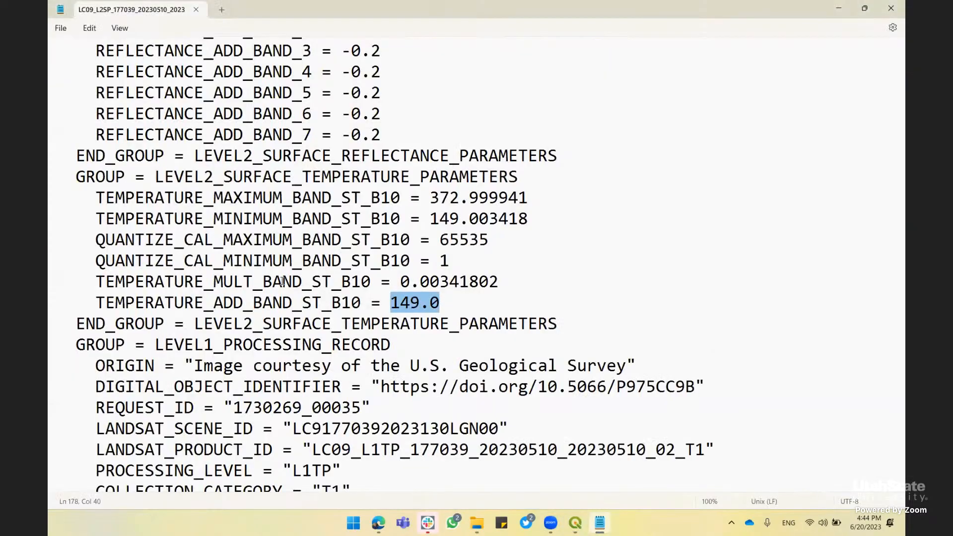
pyautogui.click(405, 281)
pyautogui.moveTo(404, 281); pyautogui.dragTo(500, 287)
pyautogui.hotkey('ctrl', 'c')
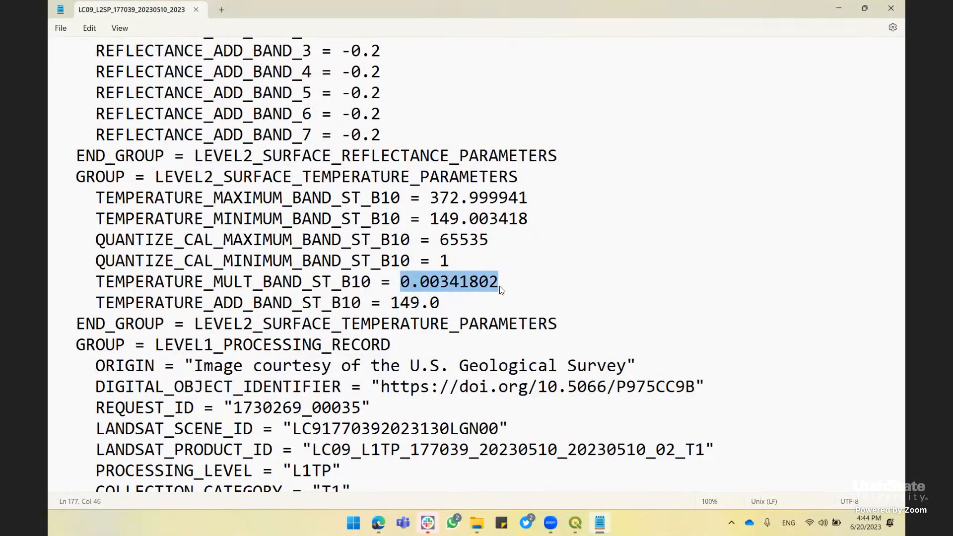
pyautogui.hotkey('alt', 'Tab')
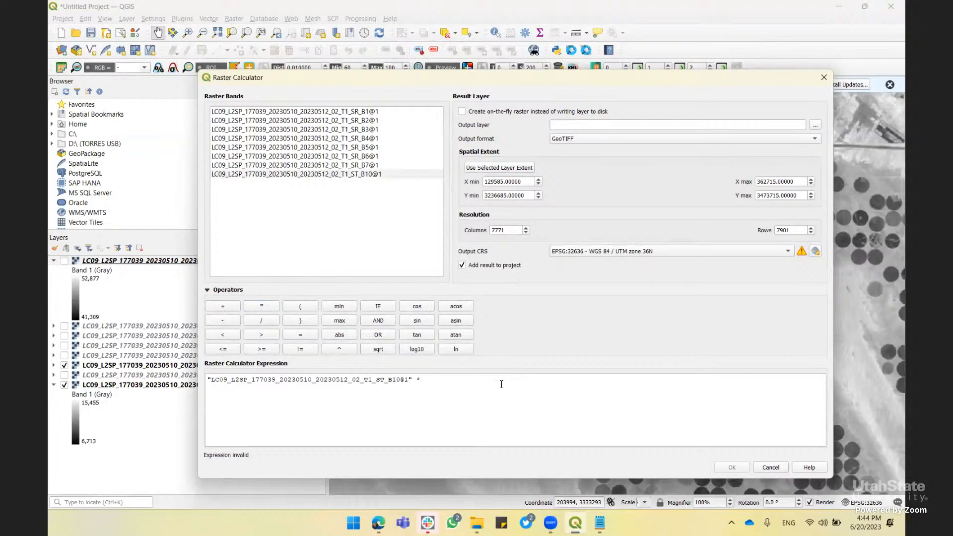
pyautogui.hotkey('ctrl', 'v')
# Add the TEMPERATURE_ADD_BAND_ST_B10 value 149.0 from the metadata text file to the Raster Calculator expression as the offset
pyautogui.click(223, 306)
pyautogui.hotkey('alt', 'Tab')
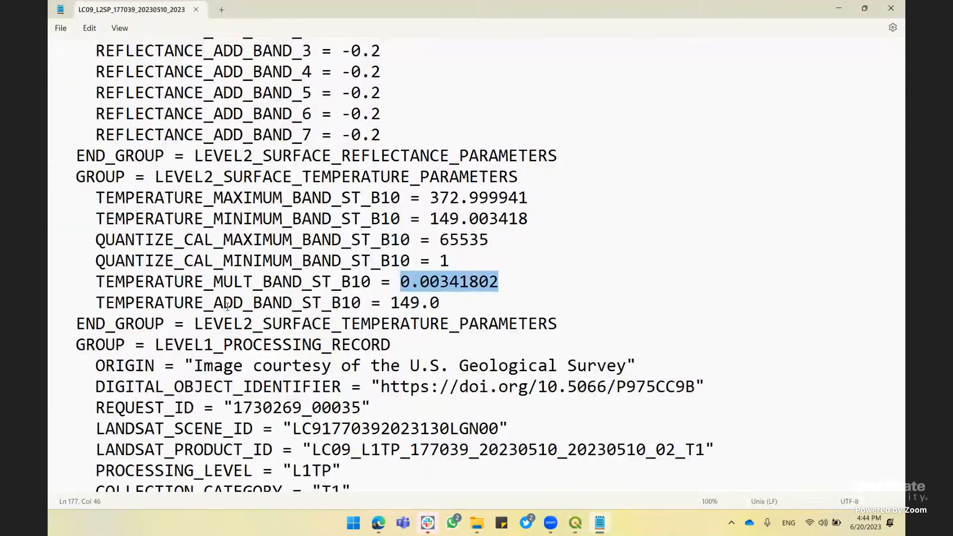
pyautogui.moveTo(392, 301); pyautogui.dragTo(443, 302)
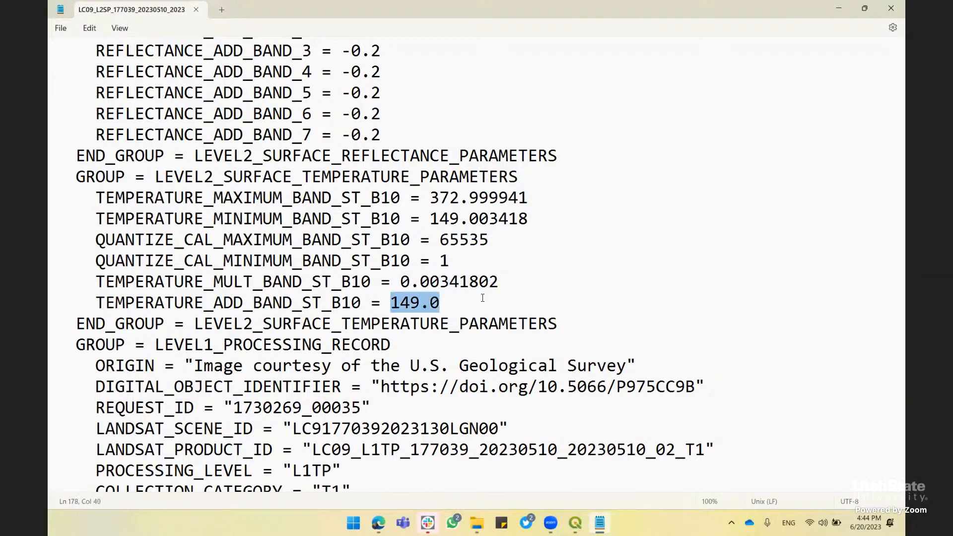
pyautogui.hotkey('alt', 'Tab')
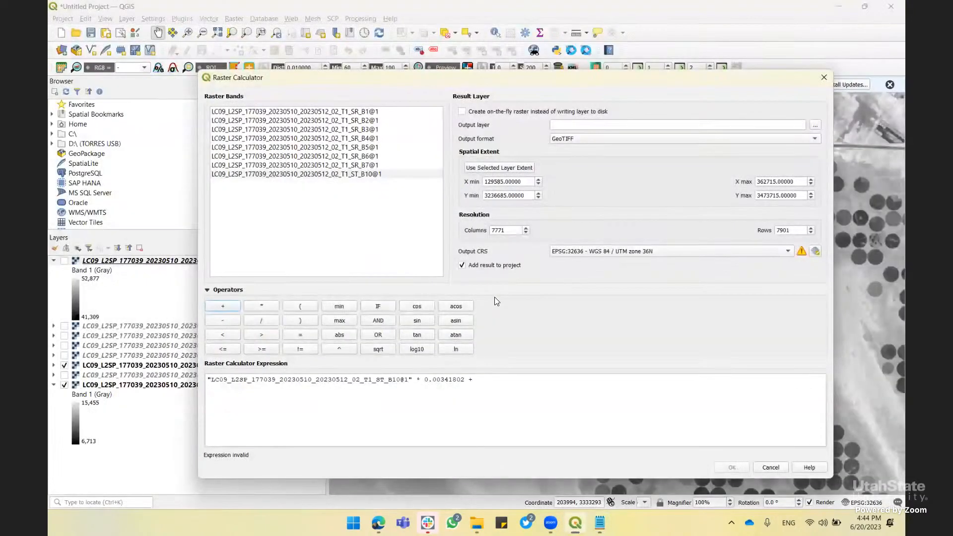
pyautogui.write('149.0')
# Set the output layer to temperature.tif in the QGIS Remote Sensinsg folder and run the raster calculation
pyautogui.click(815, 127)
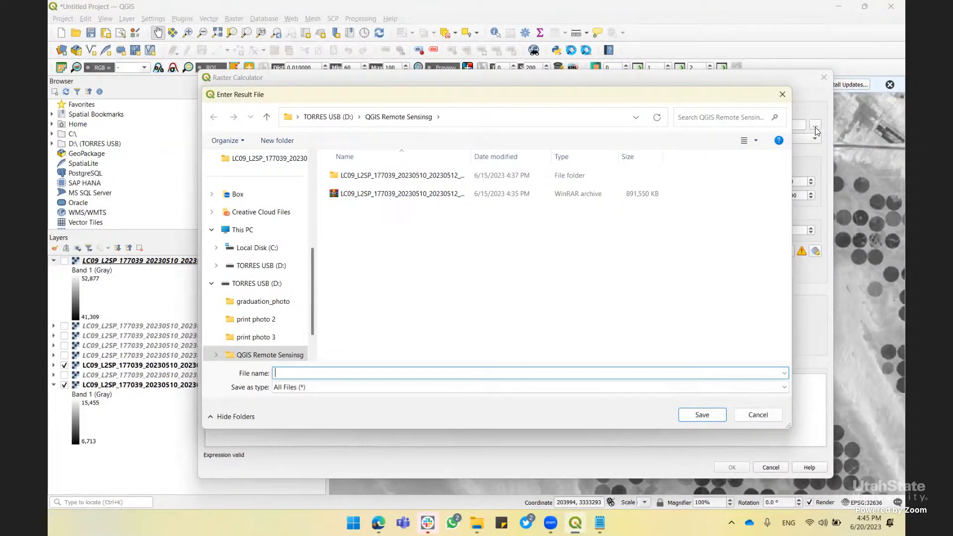
pyautogui.write('temperature.tif')
pyautogui.click(707, 418)
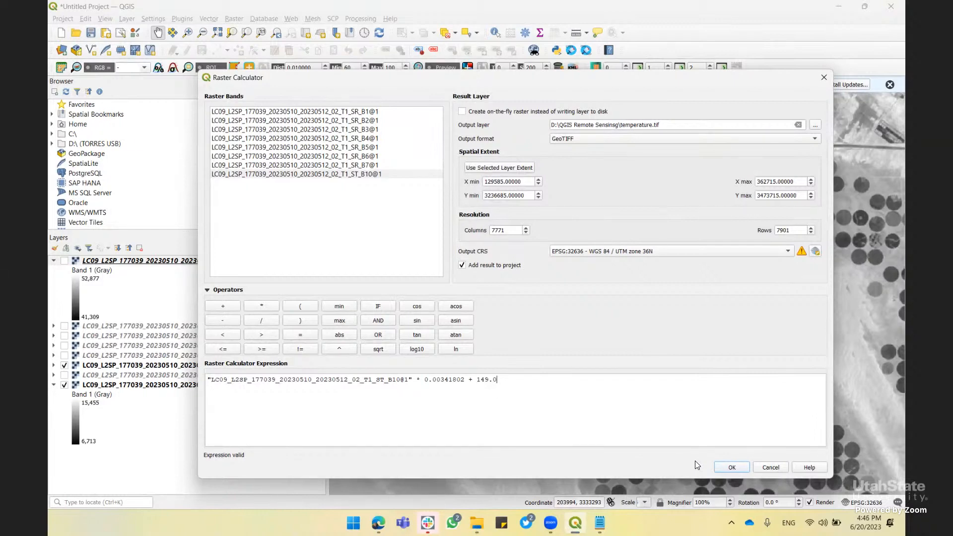
pyautogui.click(731, 468)
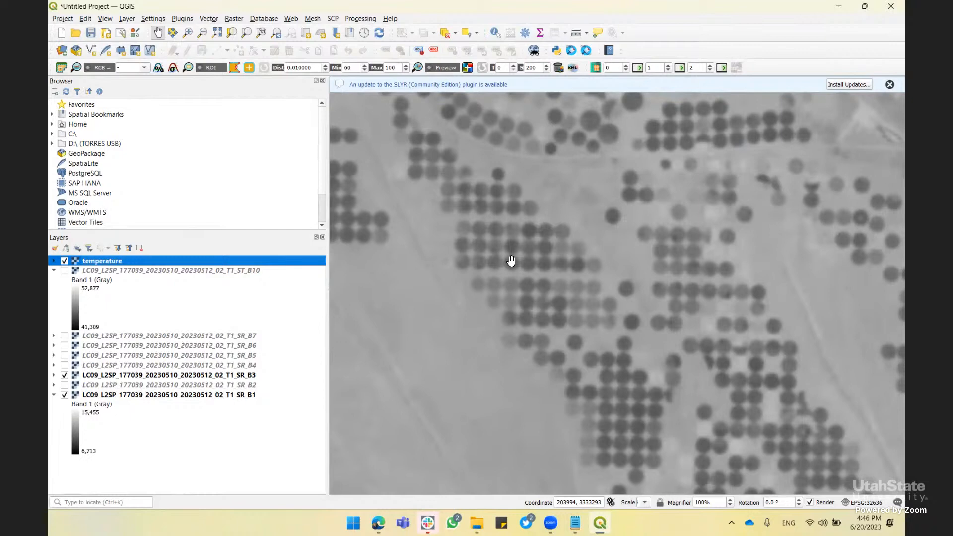
# Expand the legend of the temperature layer and open the layer's symbology properties
pyautogui.click(55, 260)
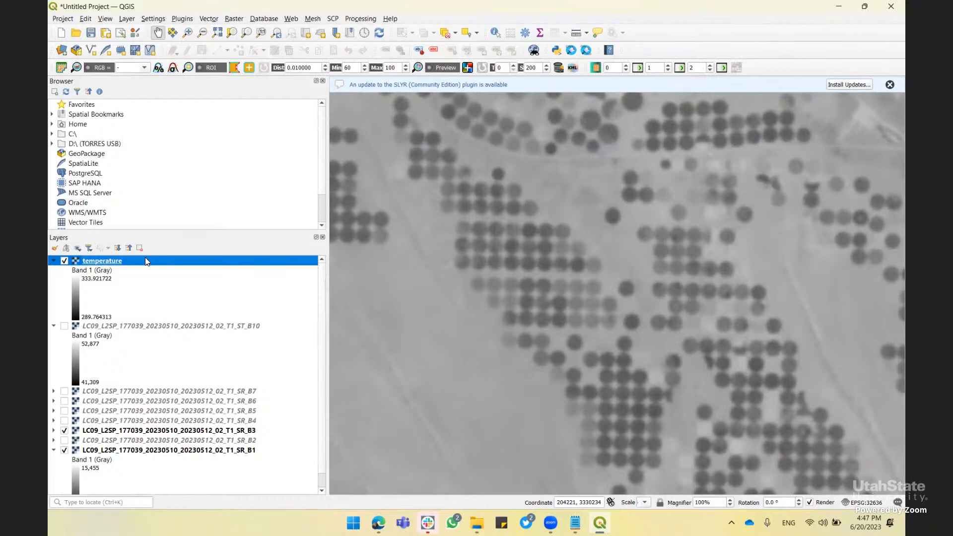
pyautogui.rightClick(119, 262)
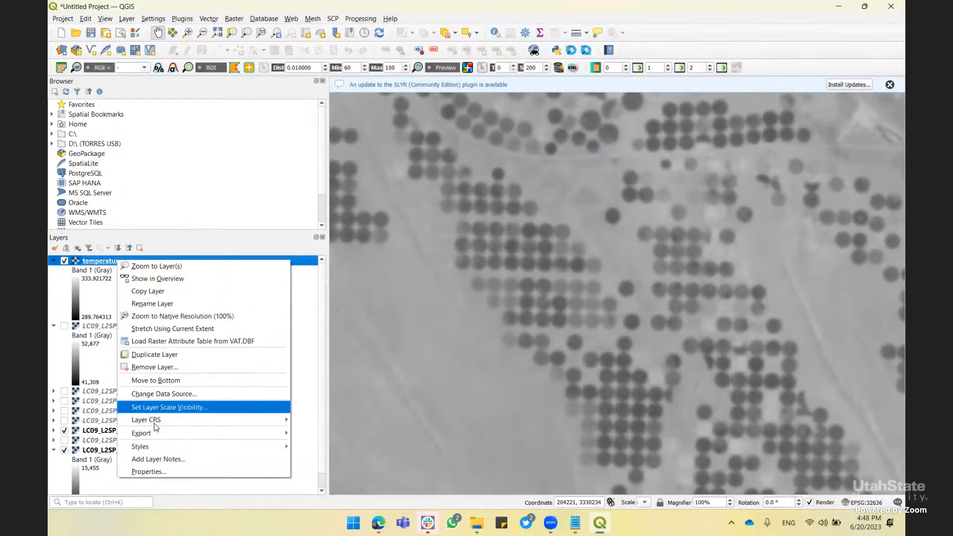
pyautogui.click(149, 472)
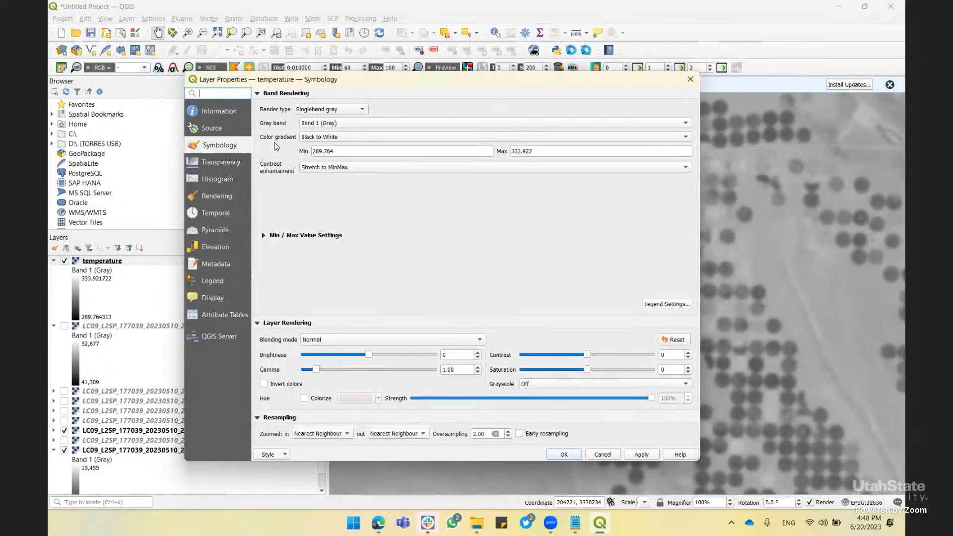
# Set the temperature layer's render type to Singleband pseudocolor and choose the Magma color ramp
pyautogui.click(685, 137)
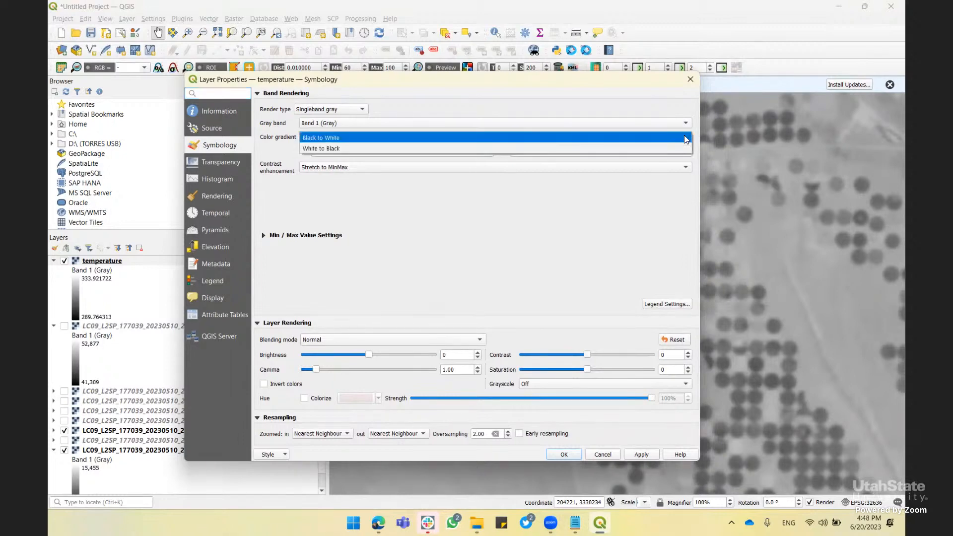
pyautogui.click(684, 137)
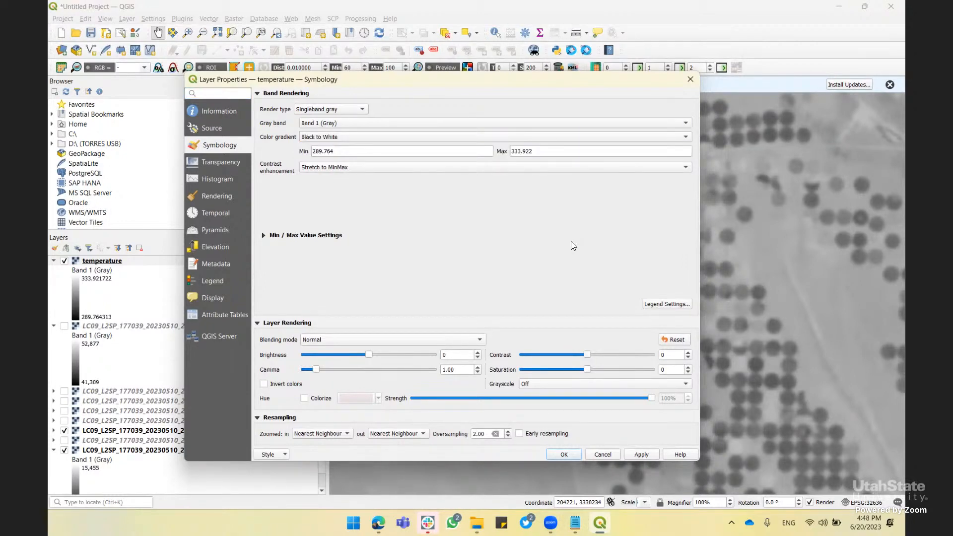
pyautogui.click(362, 110)
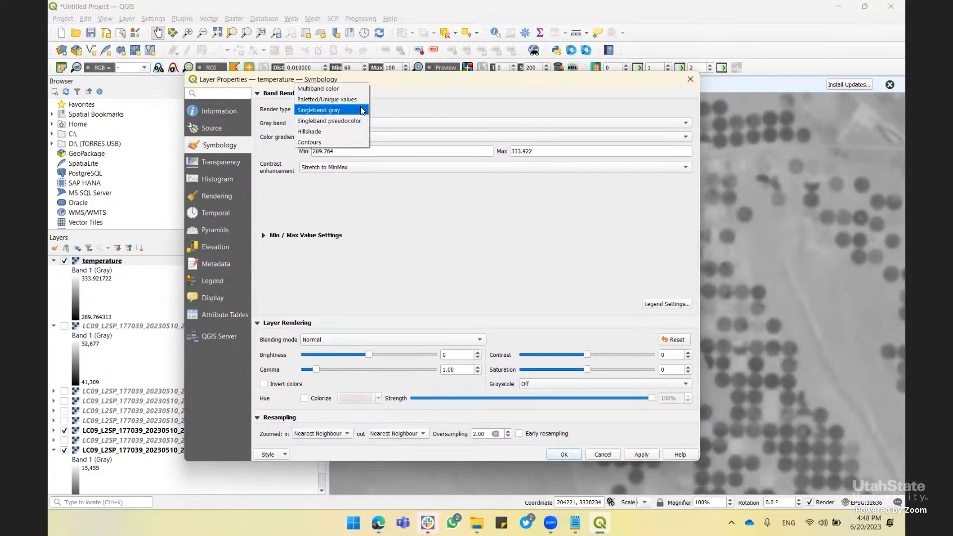
pyautogui.click(355, 110)
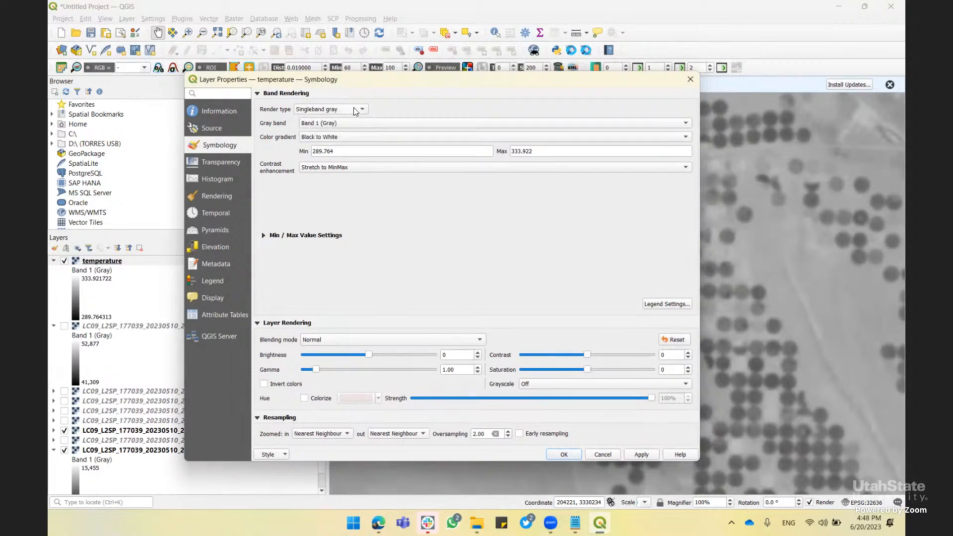
pyautogui.click(355, 110)
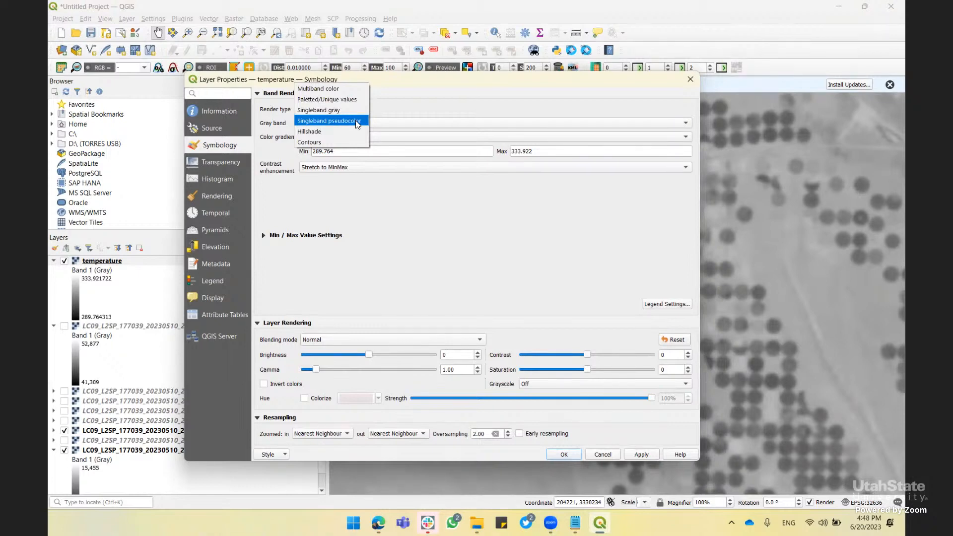
pyautogui.click(355, 120)
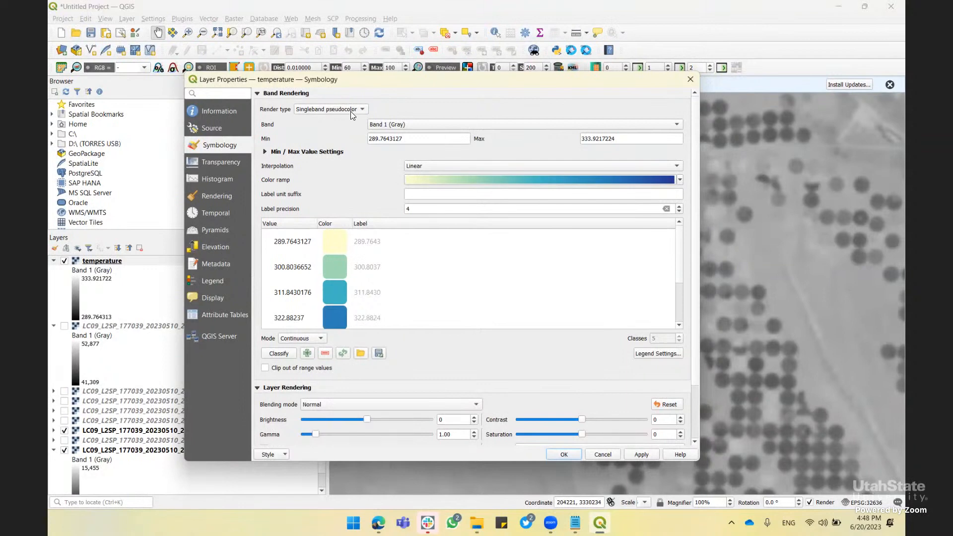
pyautogui.click(350, 111)
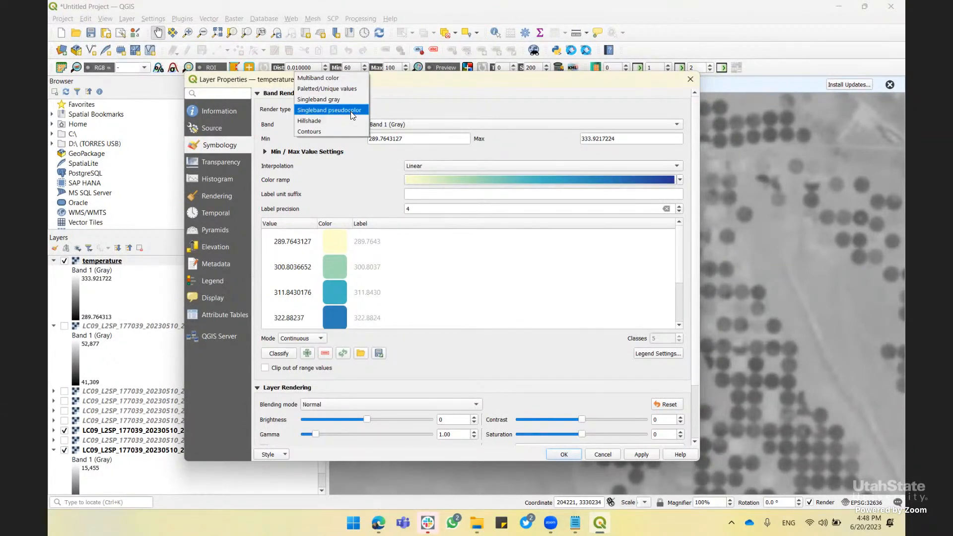
pyautogui.click(350, 111)
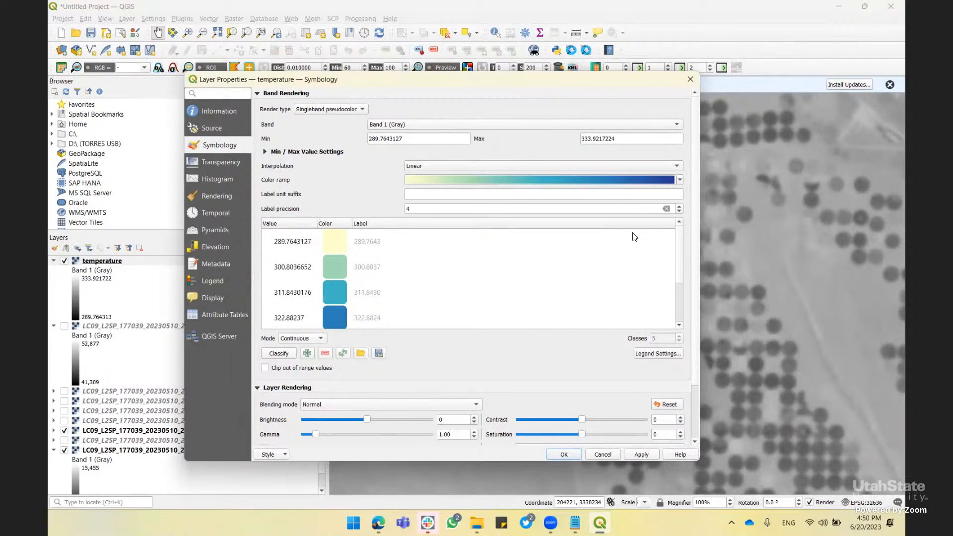
pyautogui.click(678, 181)
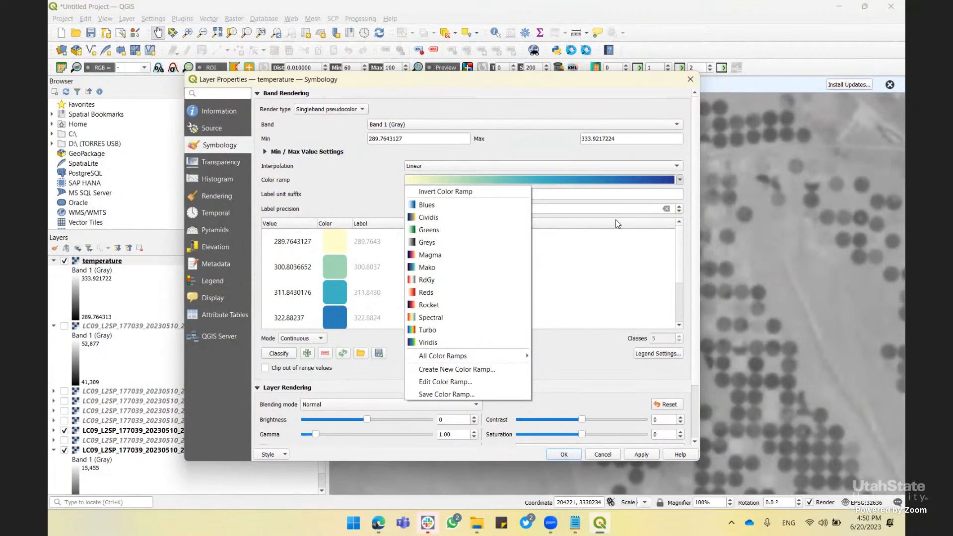
pyautogui.click(454, 260)
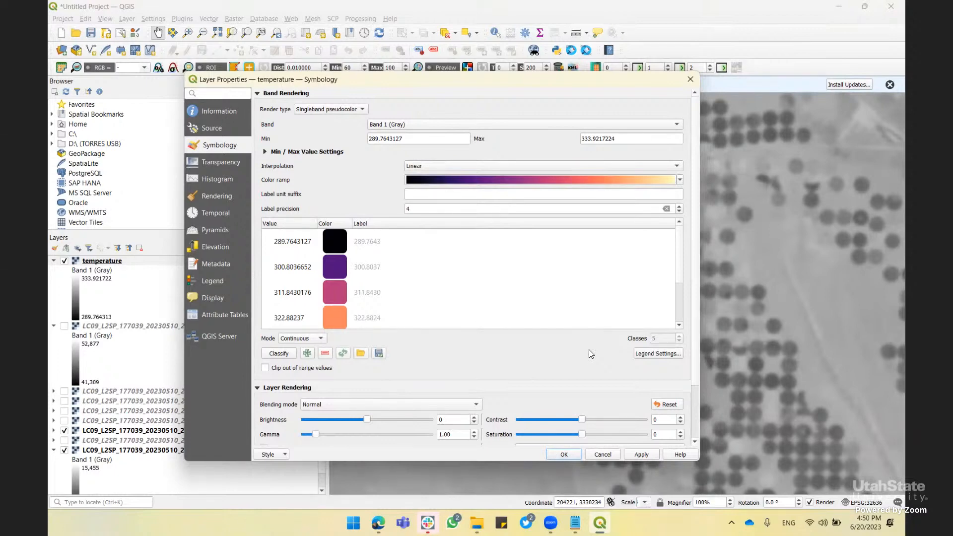
# Turn on inverted colors in the temperature layer's rendering settings and apply the pseudocolor styling
pyautogui.scroll(-2, 510, 378)
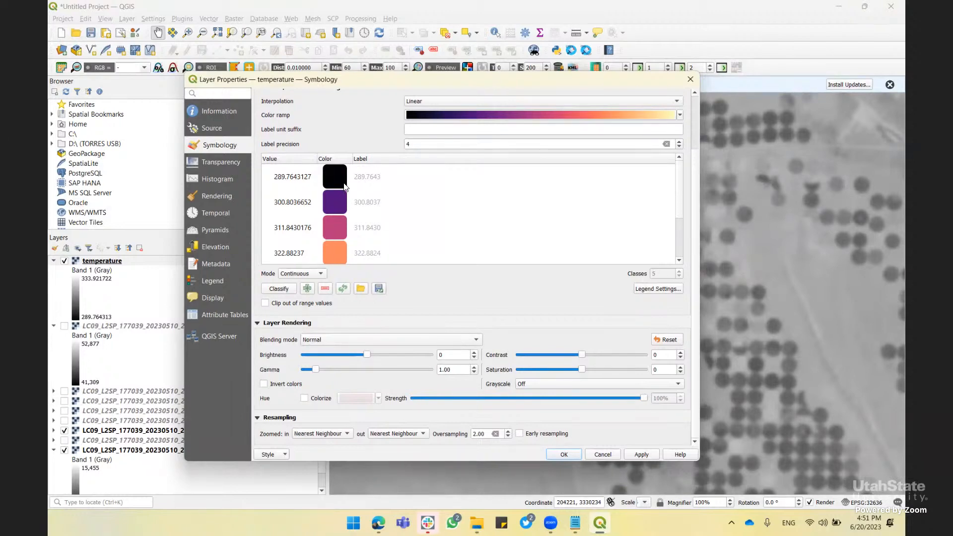
pyautogui.scroll(-2, 446, 211)
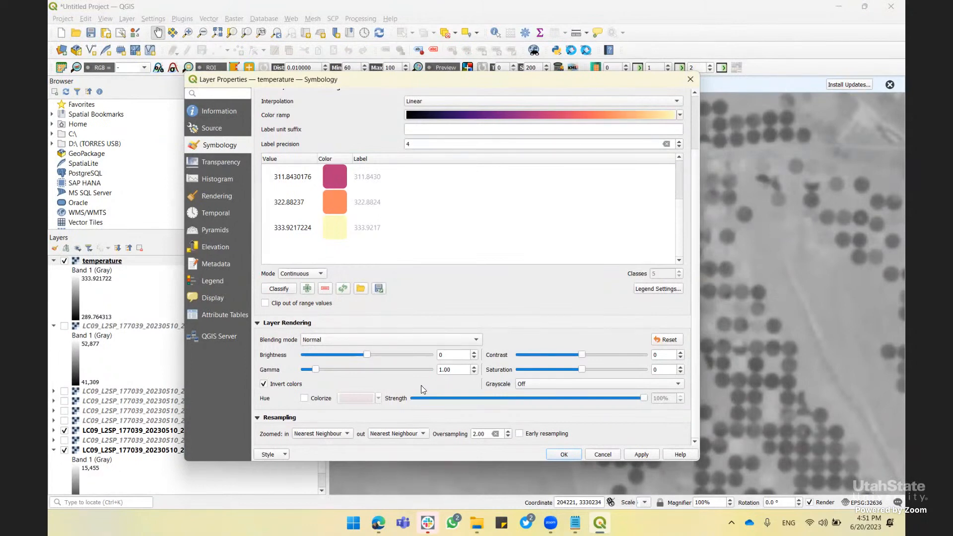
pyautogui.scroll(3, 421, 385)
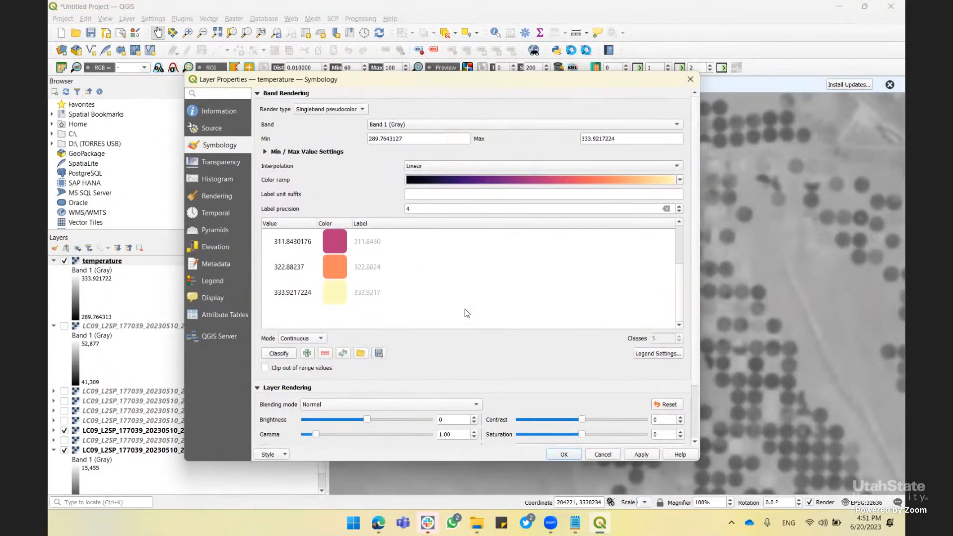
pyautogui.scroll(1, 467, 313)
pyautogui.scroll(-2, 466, 312)
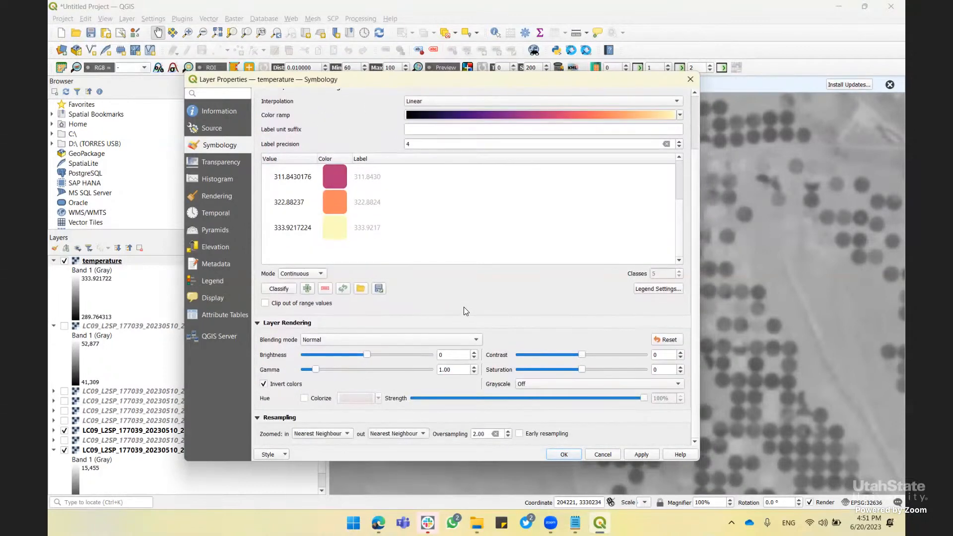
pyautogui.click(641, 454)
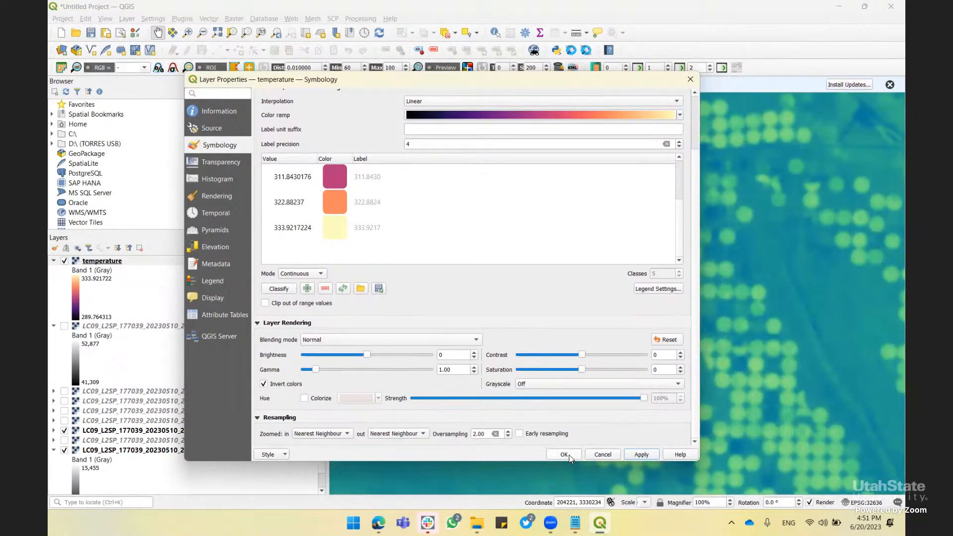
pyautogui.scroll(5, 595, 247)
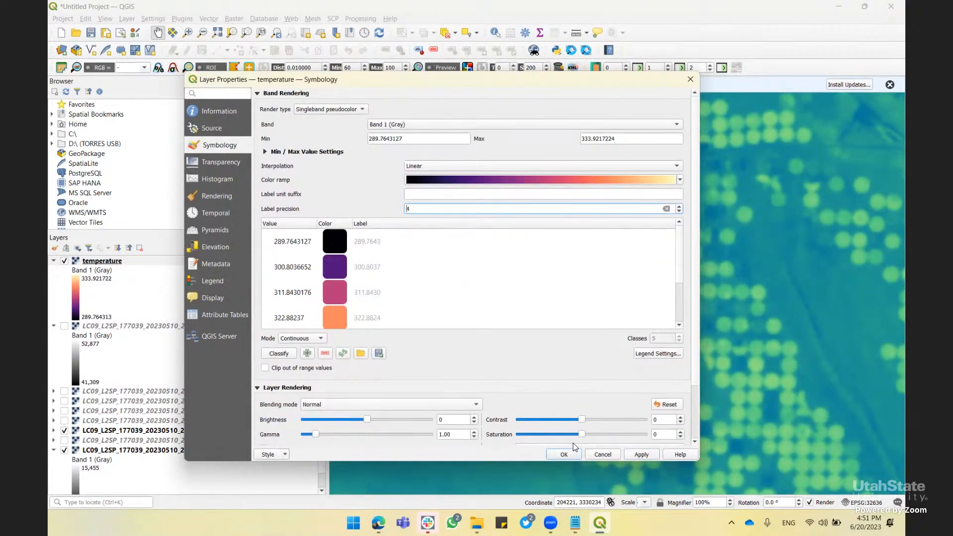
pyautogui.click(570, 455)
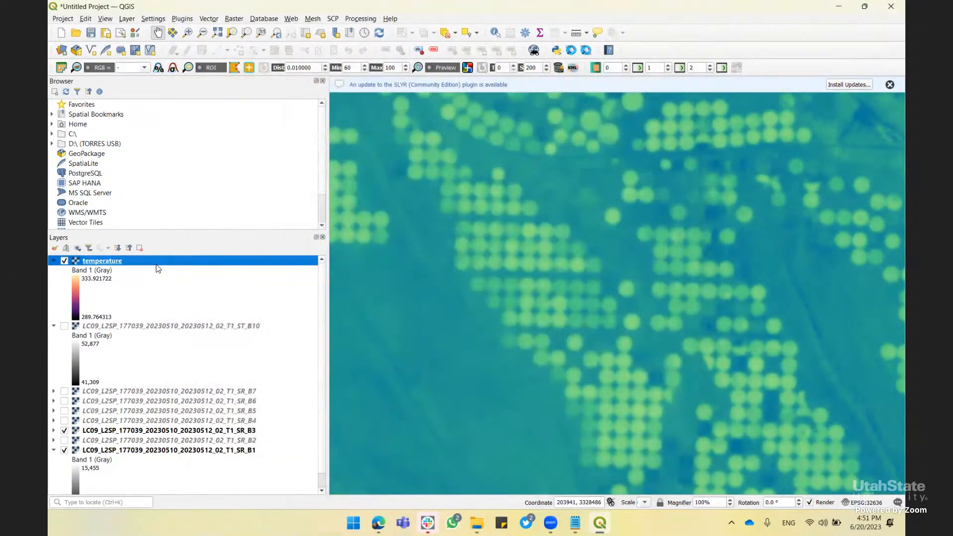
# Zoom the map to the full extent of the temperature layer
pyautogui.rightClick(117, 260)
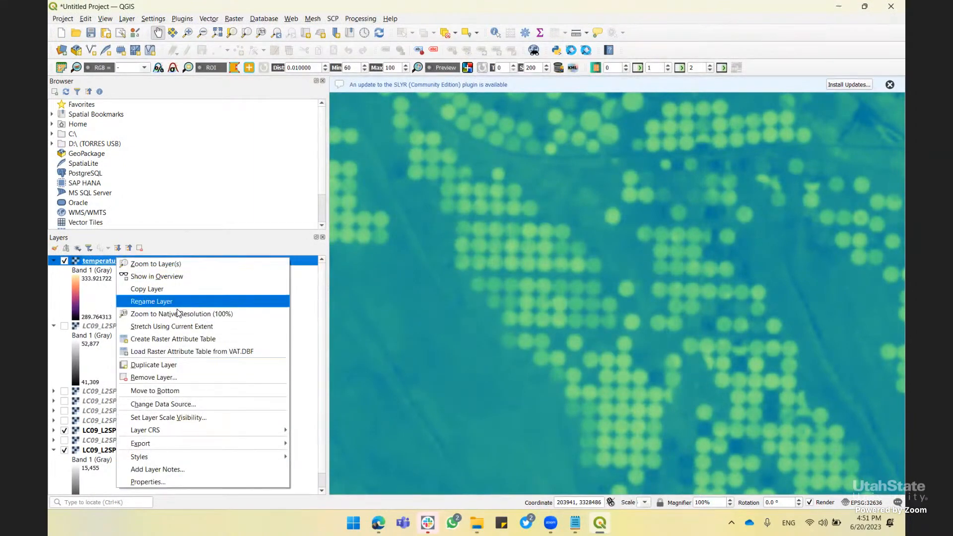
pyautogui.click(167, 264)
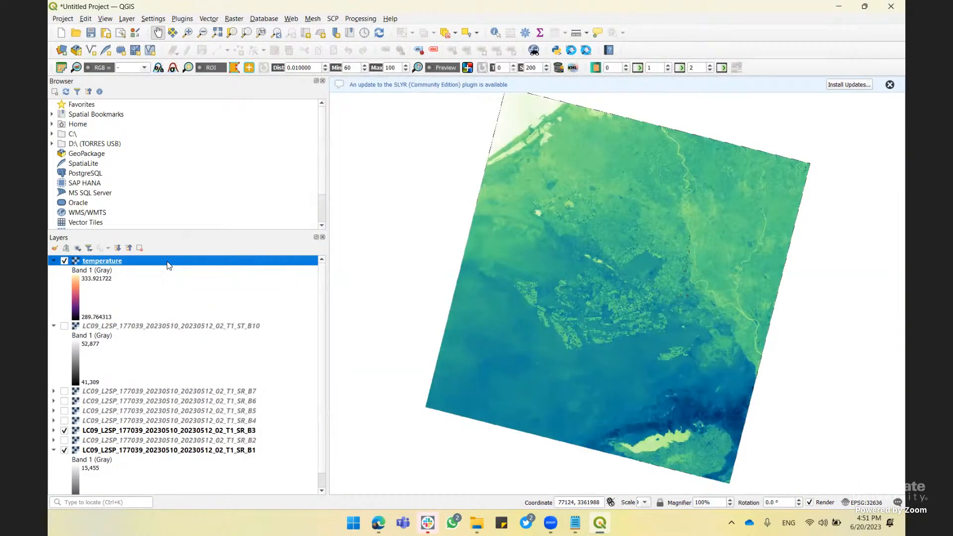
# Reselect the Magma color ramp for the temperature layer, turn off inverted colors and apply the styling
pyautogui.rightClick(118, 265)
pyautogui.click(163, 485)
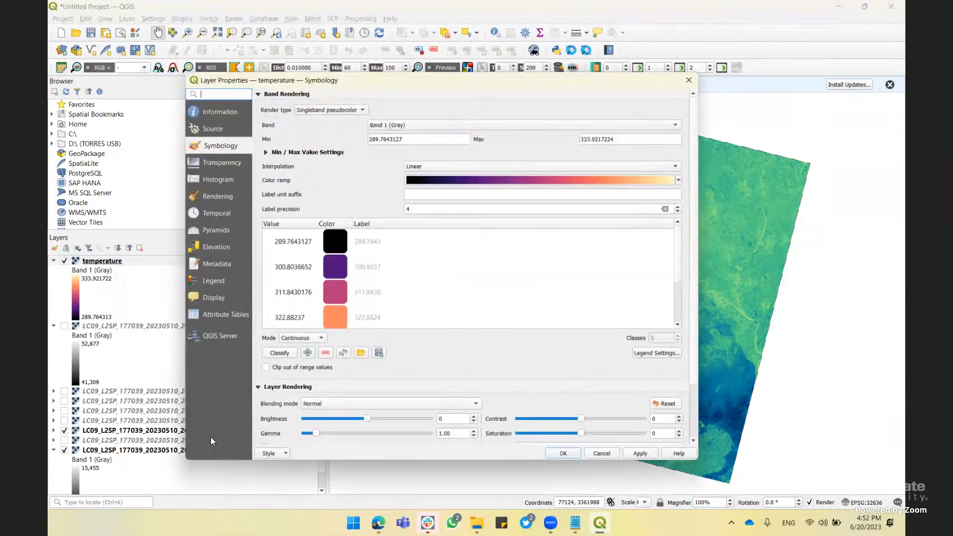
pyautogui.click(679, 179)
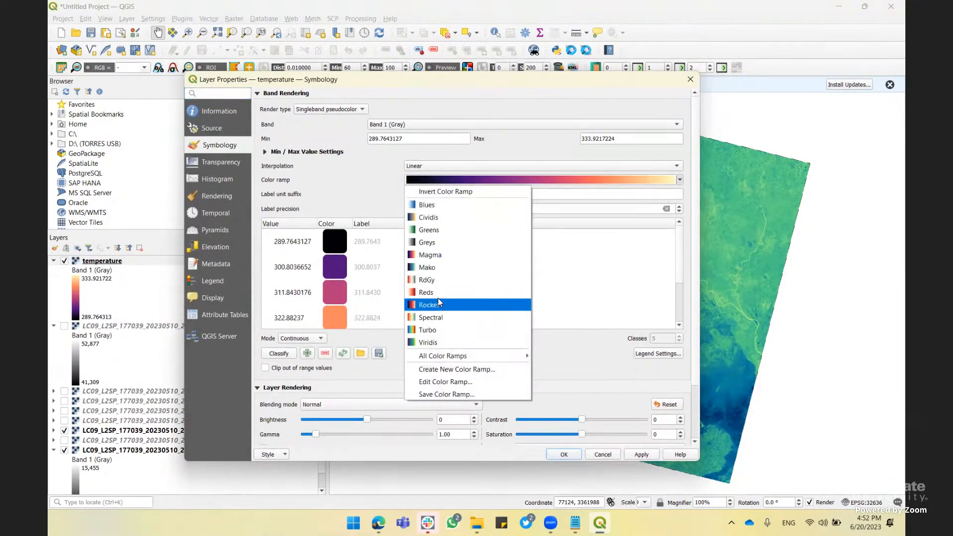
pyautogui.click(444, 255)
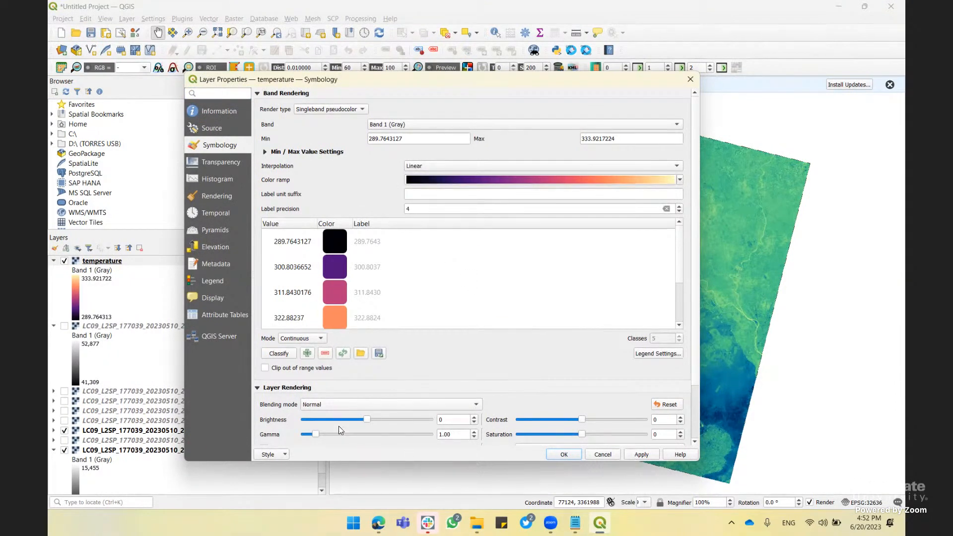
pyautogui.scroll(-2, 469, 380)
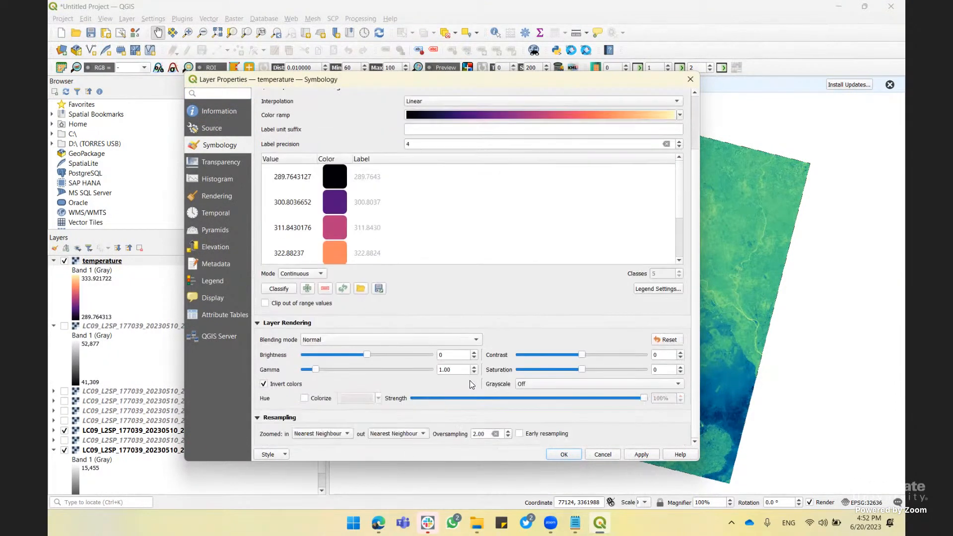
pyautogui.click(272, 385)
pyautogui.click(640, 453)
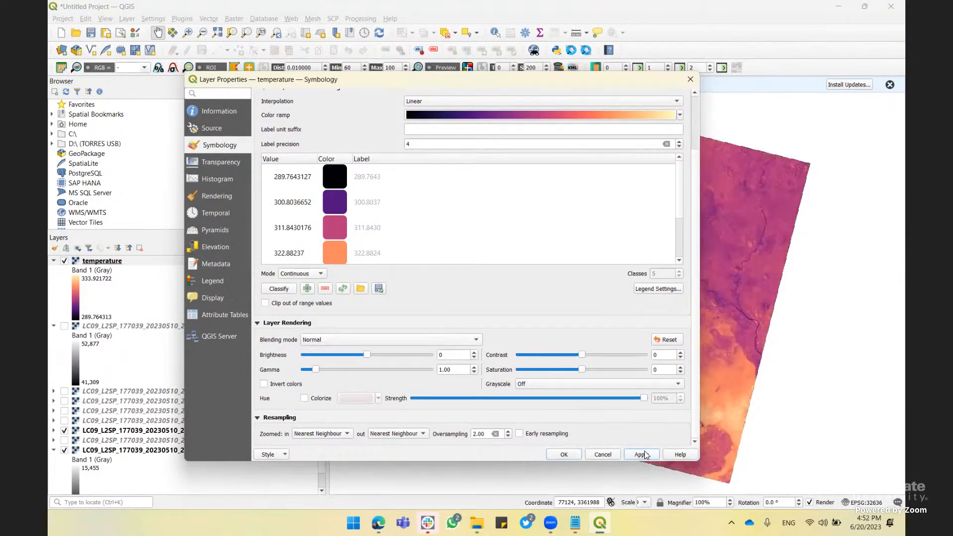
pyautogui.click(564, 454)
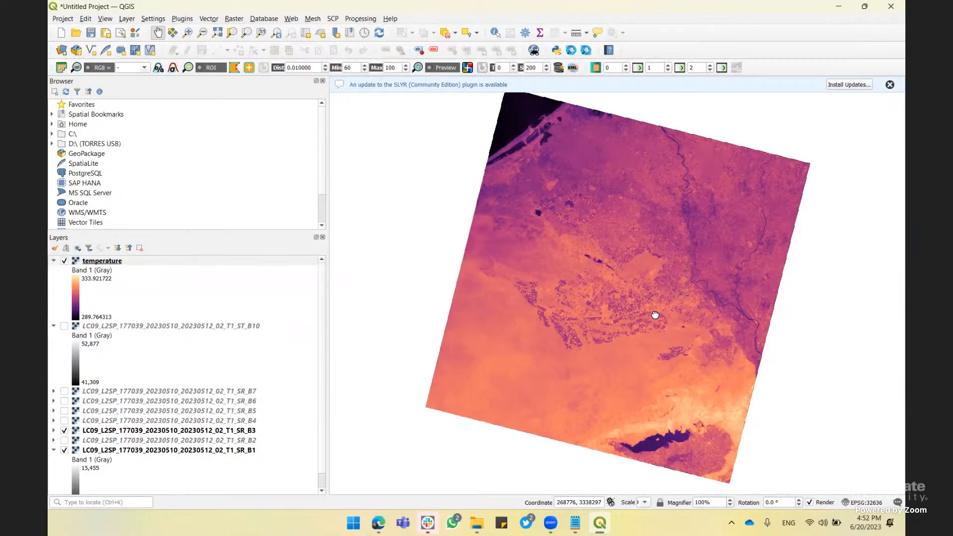
# Examine the circular irrigated fields in the western desert part of the temperature layer at close range
pyautogui.scroll(2, 655, 318)
pyautogui.moveTo(654, 315); pyautogui.dragTo(486, 237)
pyautogui.scroll(2, 478, 238)
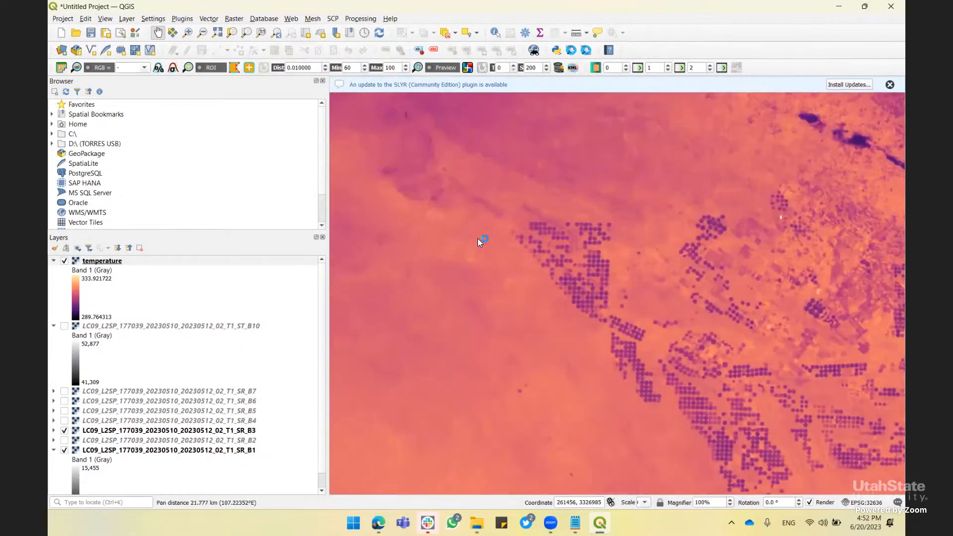
pyautogui.scroll(1, 602, 281)
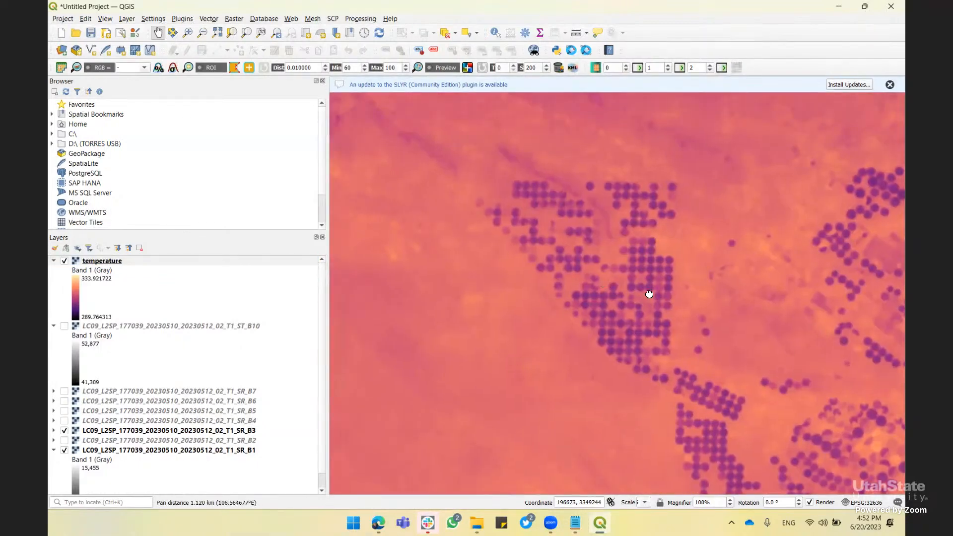
pyautogui.scroll(1, 648, 294)
pyautogui.scroll(1, 520, 300)
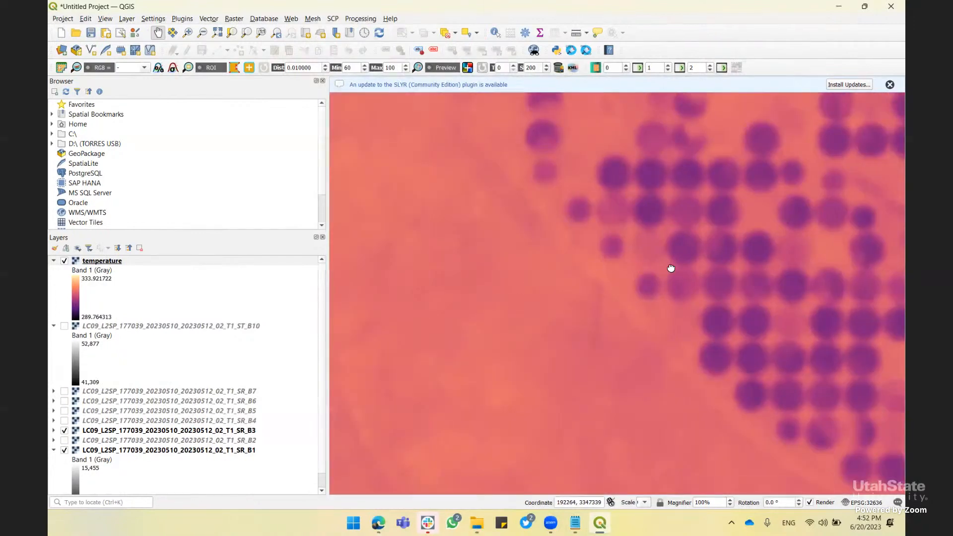
pyautogui.moveTo(672, 266); pyautogui.dragTo(510, 292)
pyautogui.moveTo(610, 317); pyautogui.dragTo(500, 297)
pyautogui.scroll(1, 525, 321)
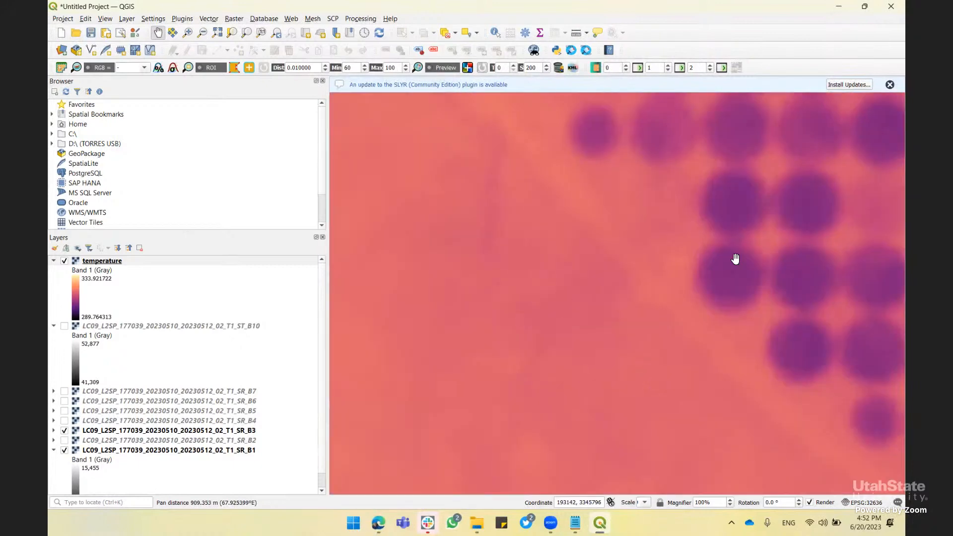
pyautogui.moveTo(734, 259); pyautogui.dragTo(453, 321)
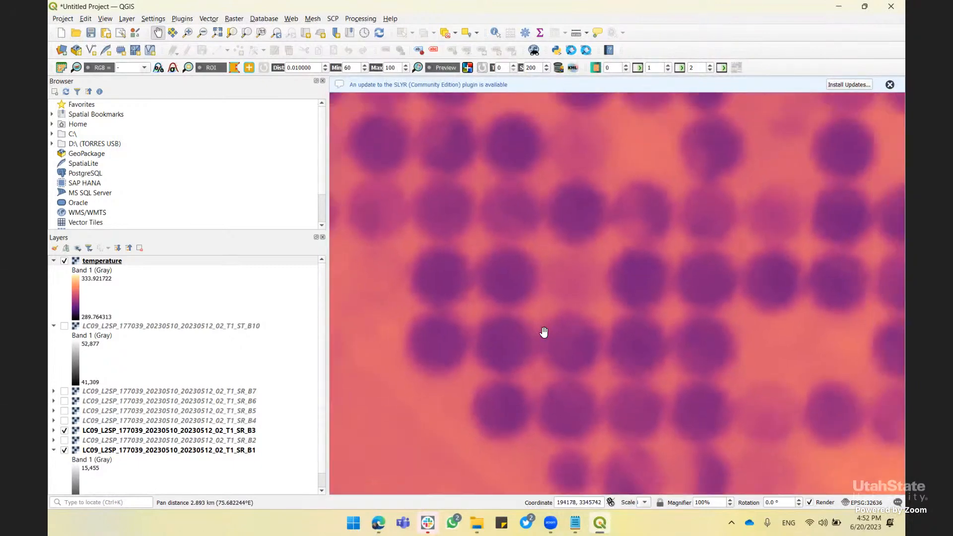
pyautogui.scroll(-1, 544, 332)
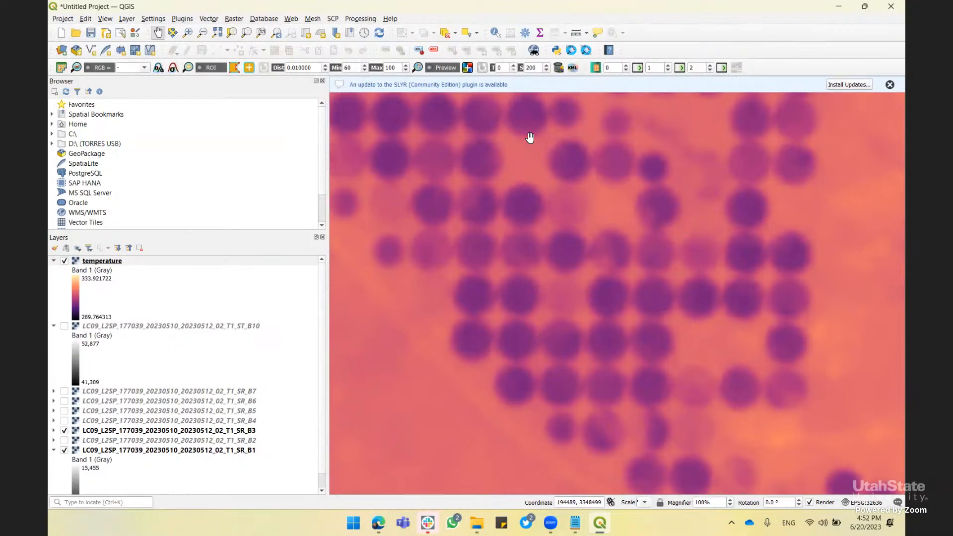
# Identify the temperature layer's values at several points in and around the dark circular fields
pyautogui.click(495, 36)
pyautogui.click(485, 213)
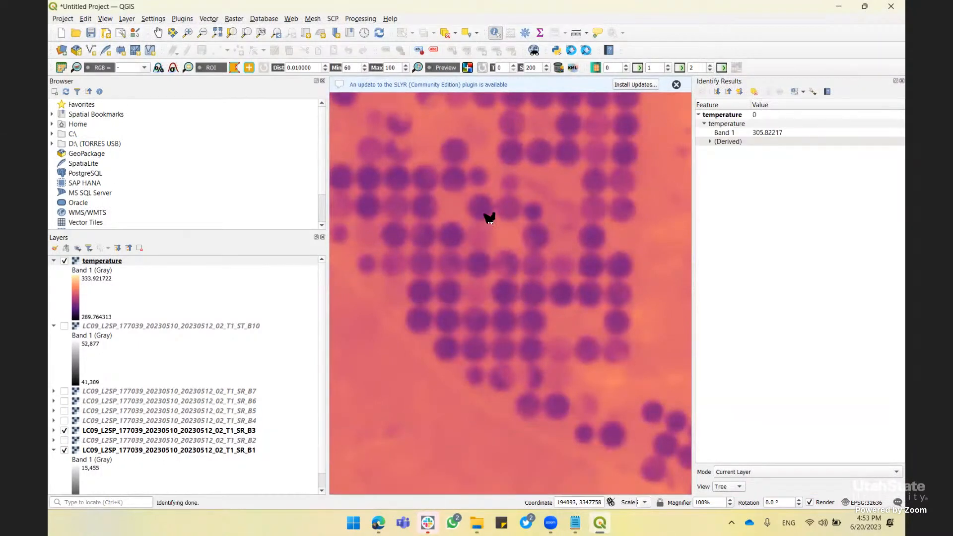
pyautogui.click(489, 212)
pyautogui.click(488, 217)
pyautogui.click(455, 234)
pyautogui.click(460, 232)
pyautogui.click(461, 235)
# Identify the temperature values at several bare desert points southwest of the circular fields and one point among the fields
pyautogui.click(416, 383)
pyautogui.click(445, 414)
pyautogui.click(434, 389)
pyautogui.click(477, 412)
pyautogui.click(512, 299)
pyautogui.click(439, 377)
pyautogui.click(464, 407)
pyautogui.click(469, 415)
pyautogui.scroll(-1, 605, 250)
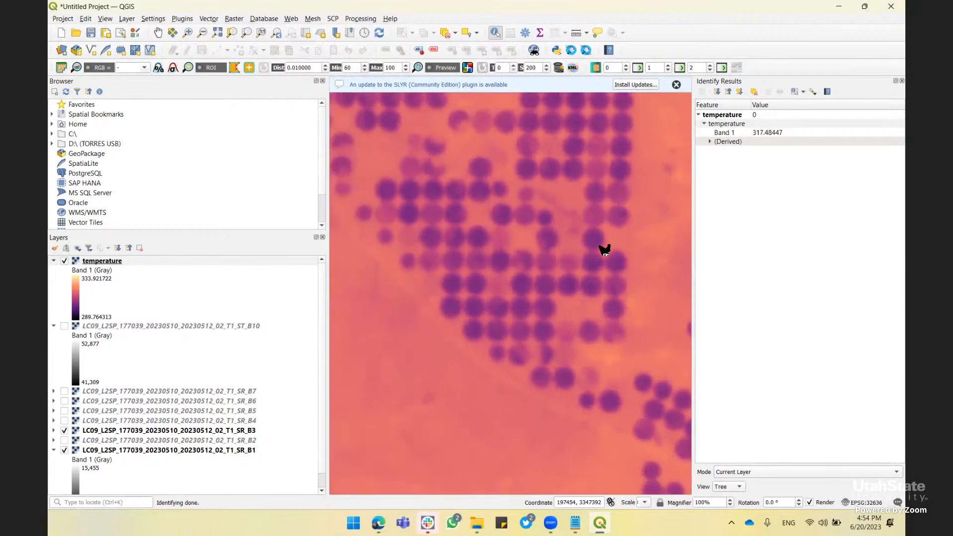
pyautogui.scroll(-3, 595, 263)
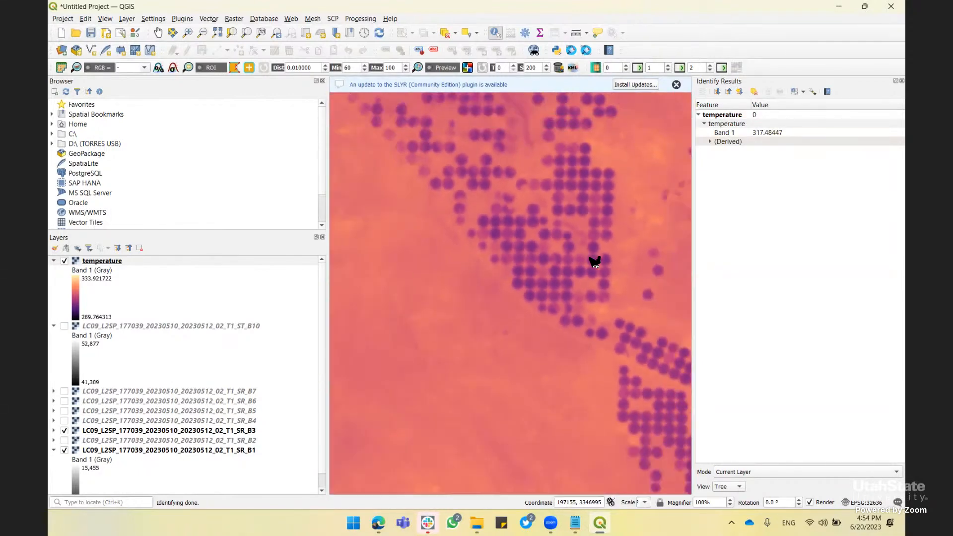
pyautogui.scroll(-3, 595, 263)
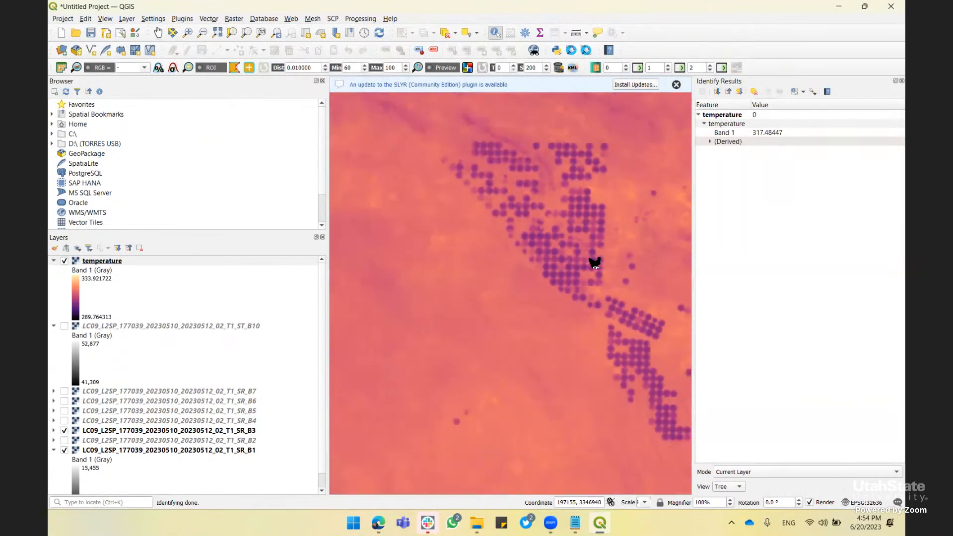
# Display the whole temperature layer and identify its values in the sea at the northwest corner and in the dark lake near the southern edge
pyautogui.scroll(-2, 595, 263)
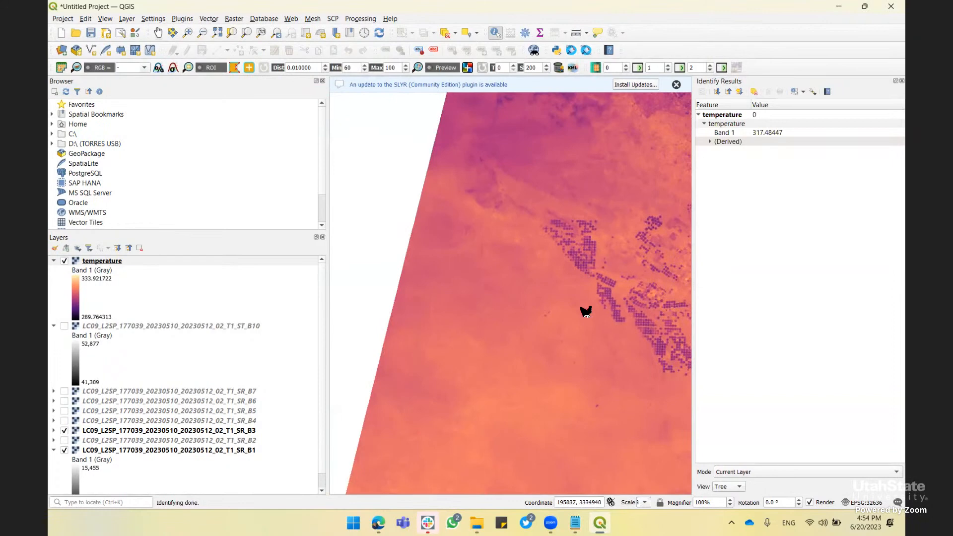
pyautogui.click(401, 303)
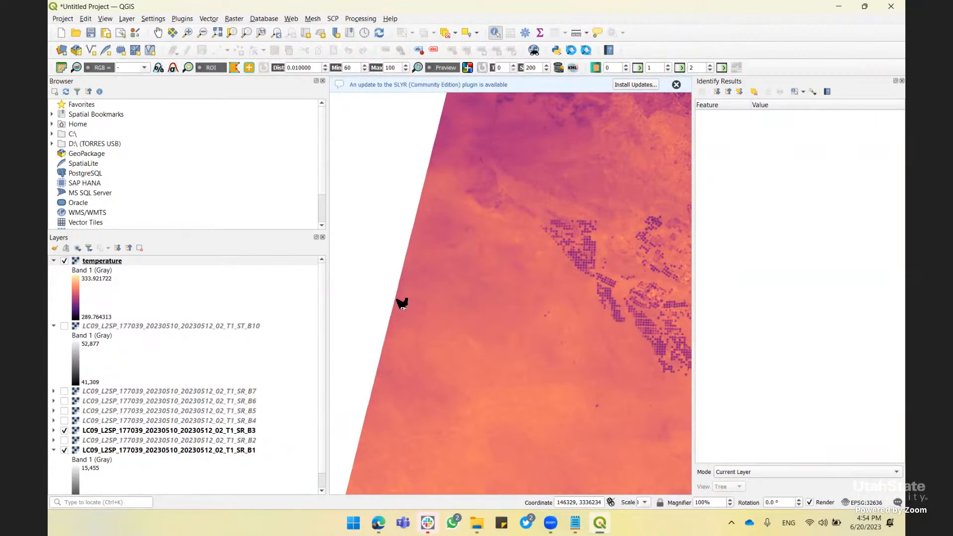
pyautogui.click(101, 262)
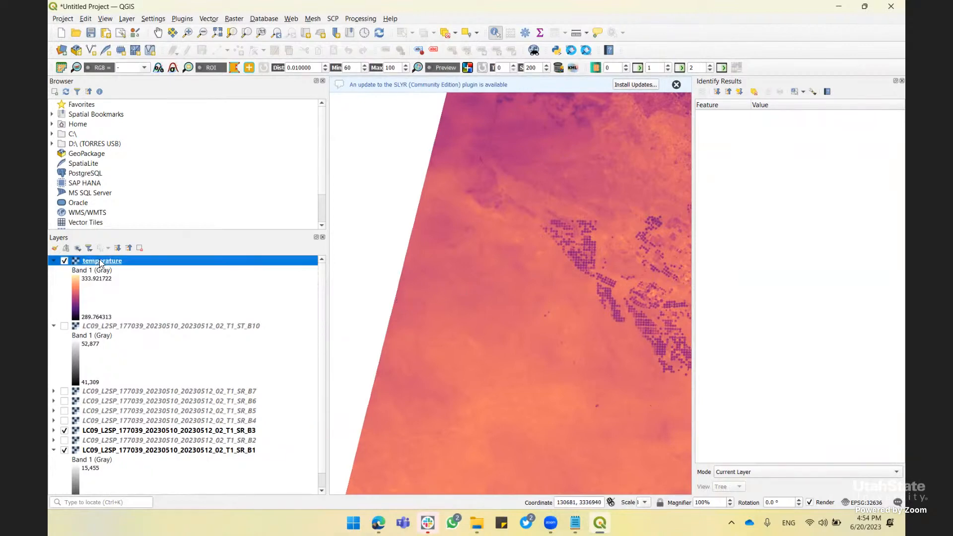
pyautogui.rightClick(100, 261)
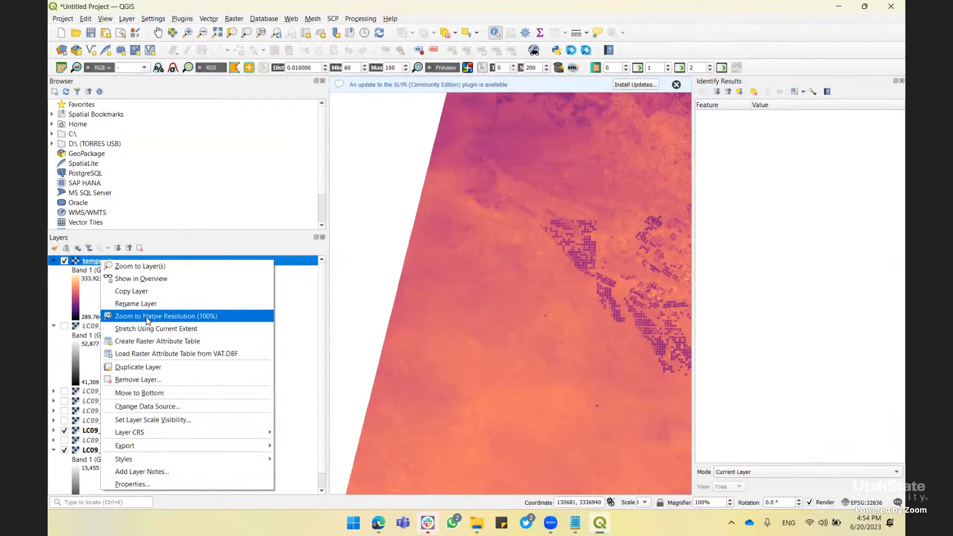
pyautogui.click(152, 268)
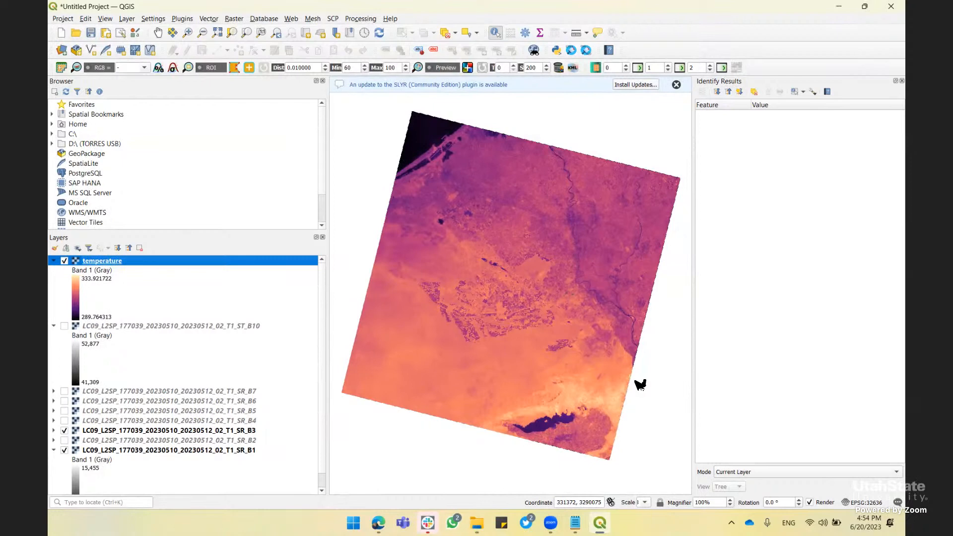
pyautogui.click(431, 143)
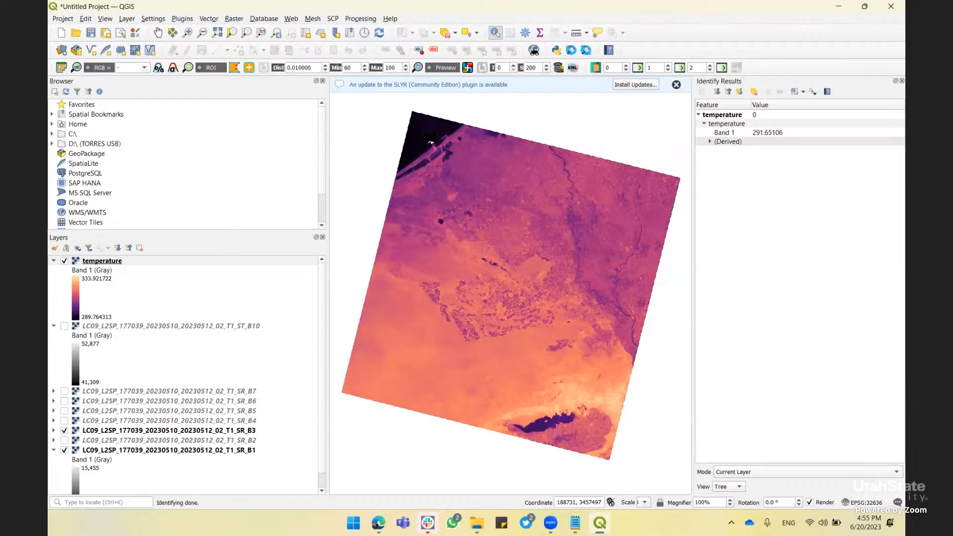
pyautogui.click(546, 429)
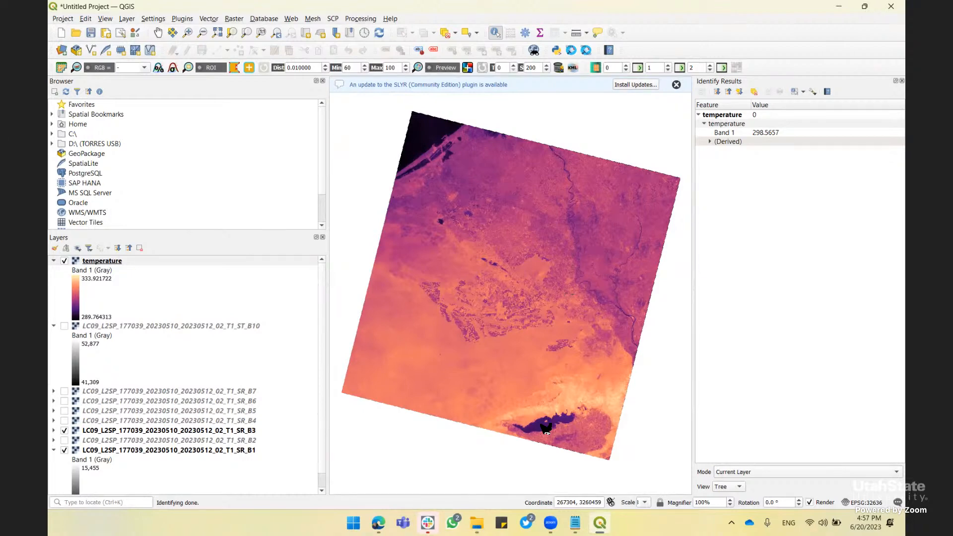
# Review the Level-2 surface reflectance multiplicative and additive factors for each band in the Landsat metadata text file
pyautogui.hotkey('alt', 'Tab')
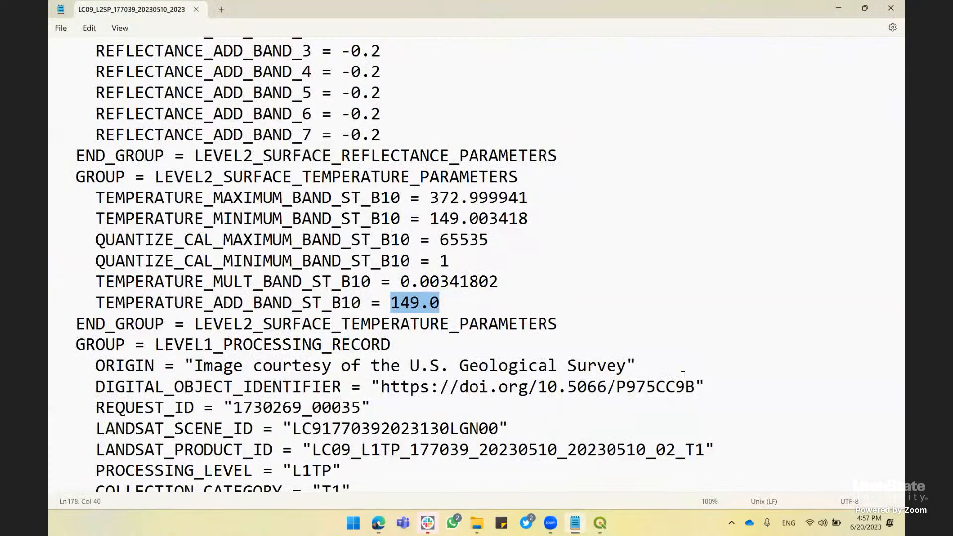
pyautogui.scroll(5, 648, 307)
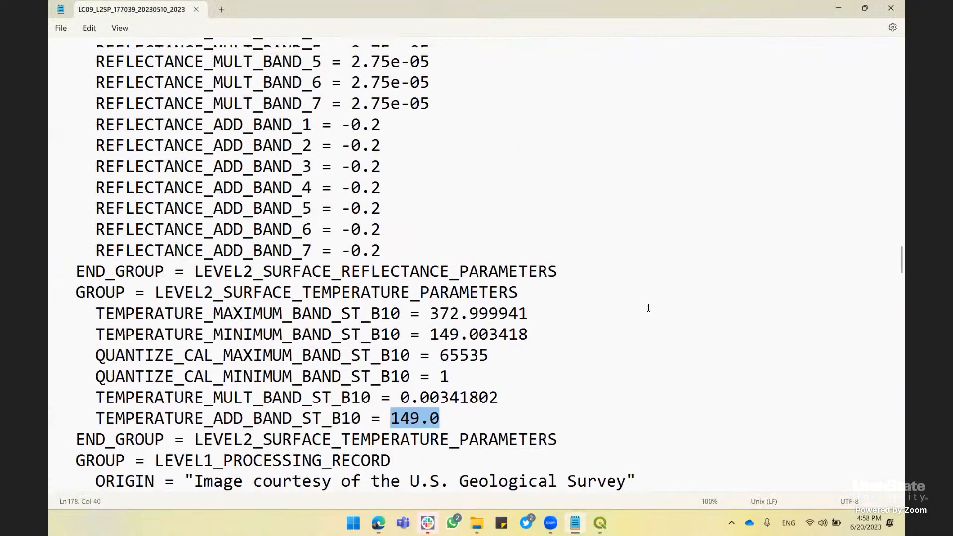
pyautogui.scroll(1, 644, 292)
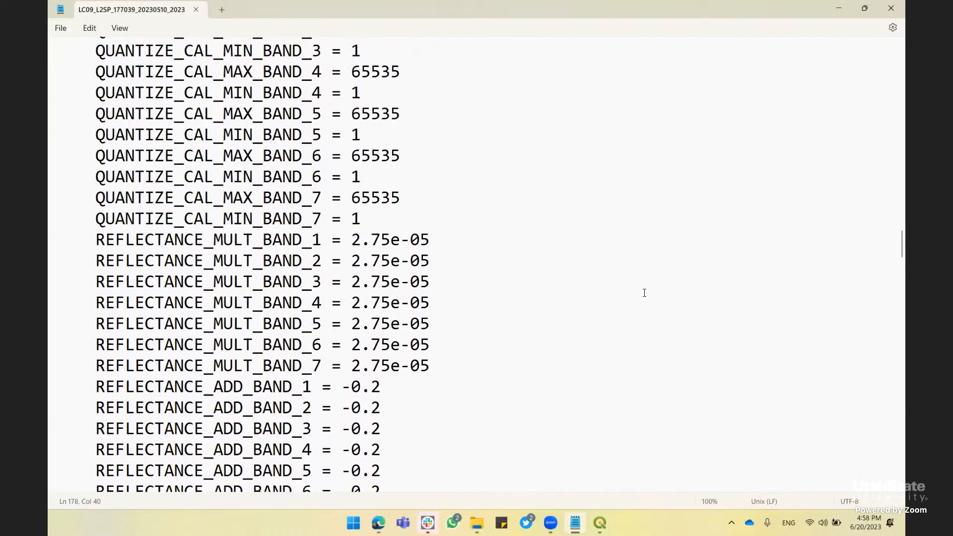
pyautogui.scroll(-2, 644, 293)
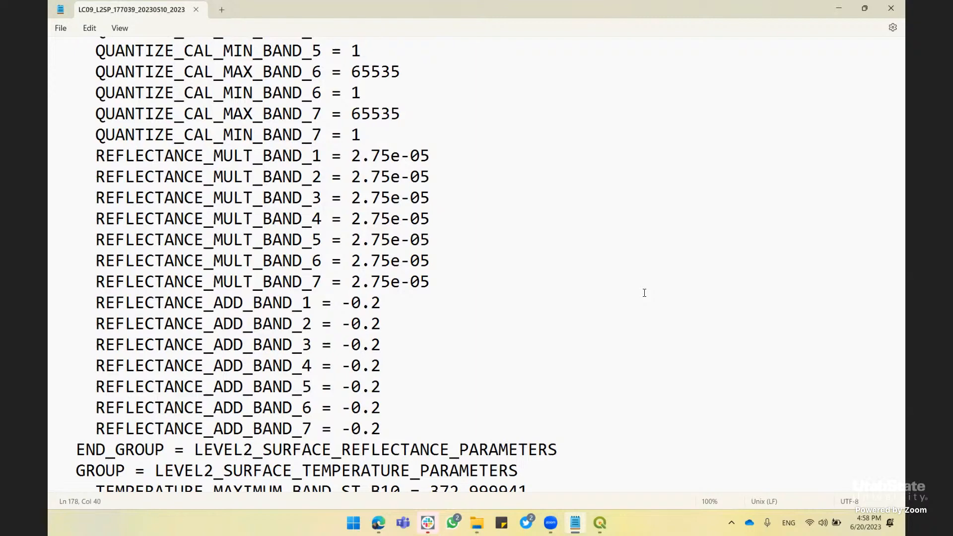
pyautogui.hotkey('alt', 'Tab')
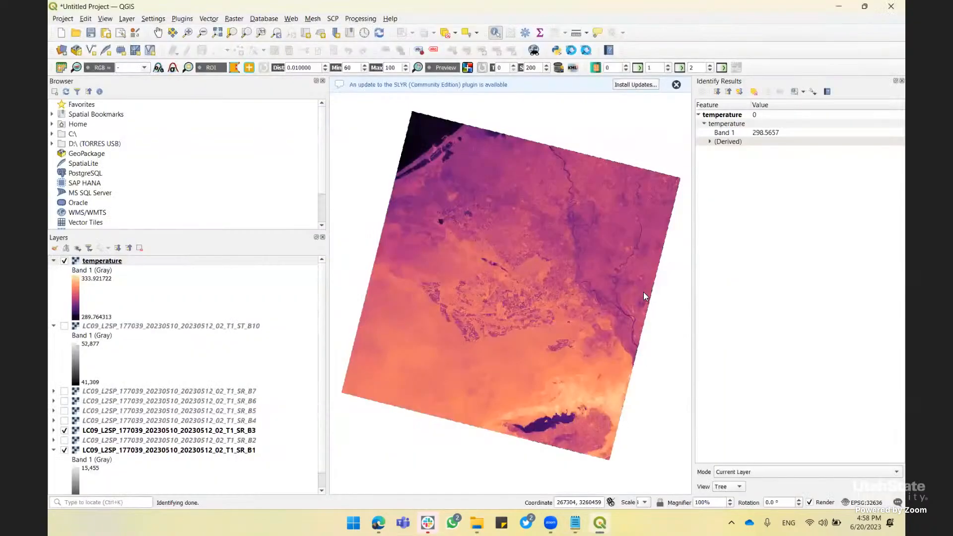
# Begin a raster calculator expression that multiplies the SR_B5 band by its metadata reflectance factor, 2.75e-05
pyautogui.click(235, 20)
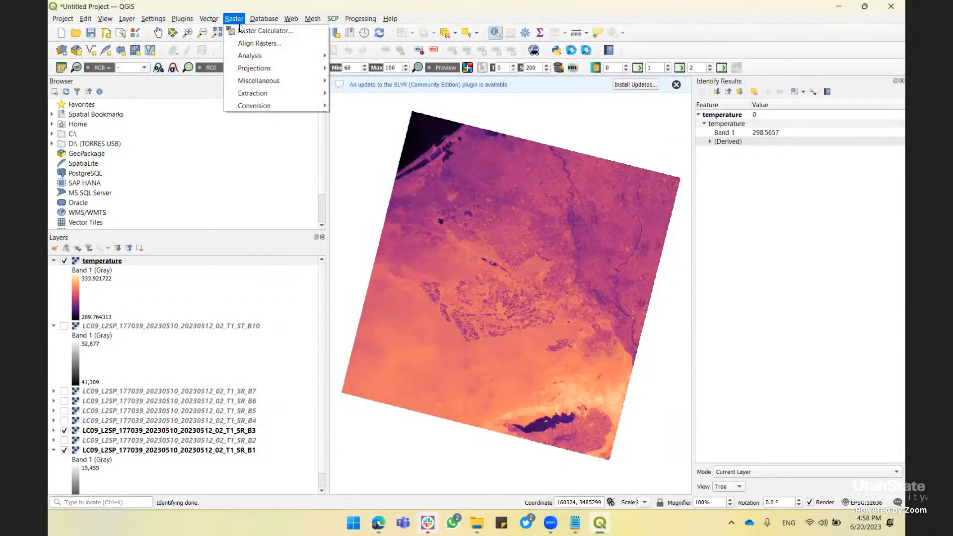
pyautogui.click(246, 31)
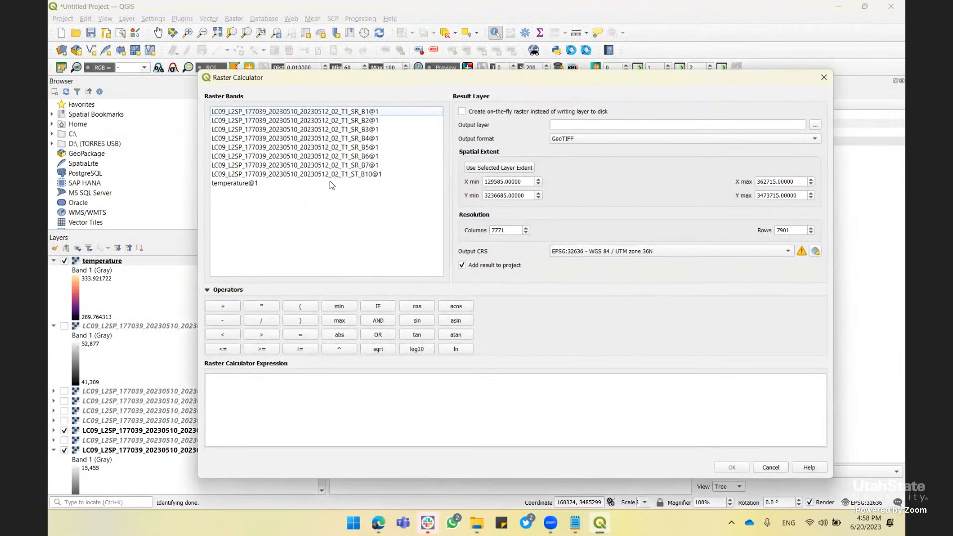
pyautogui.doubleClick(369, 147)
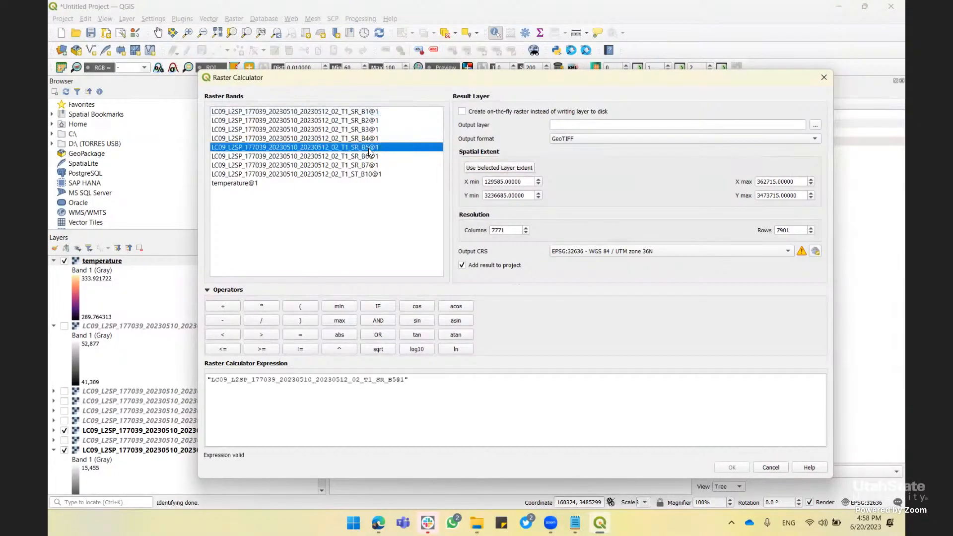
pyautogui.click(265, 305)
pyautogui.hotkey('alt', 'Tab')
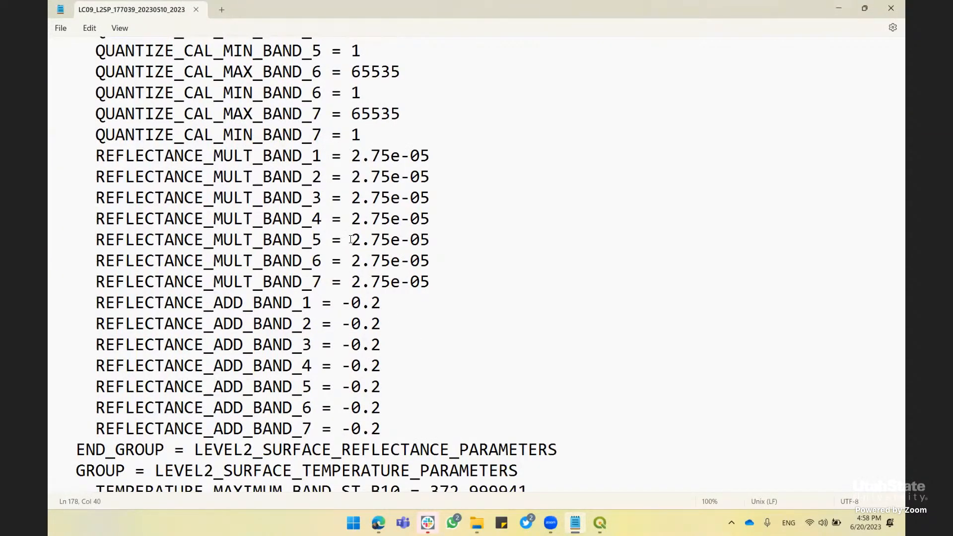
pyautogui.moveTo(350, 240); pyautogui.dragTo(430, 244)
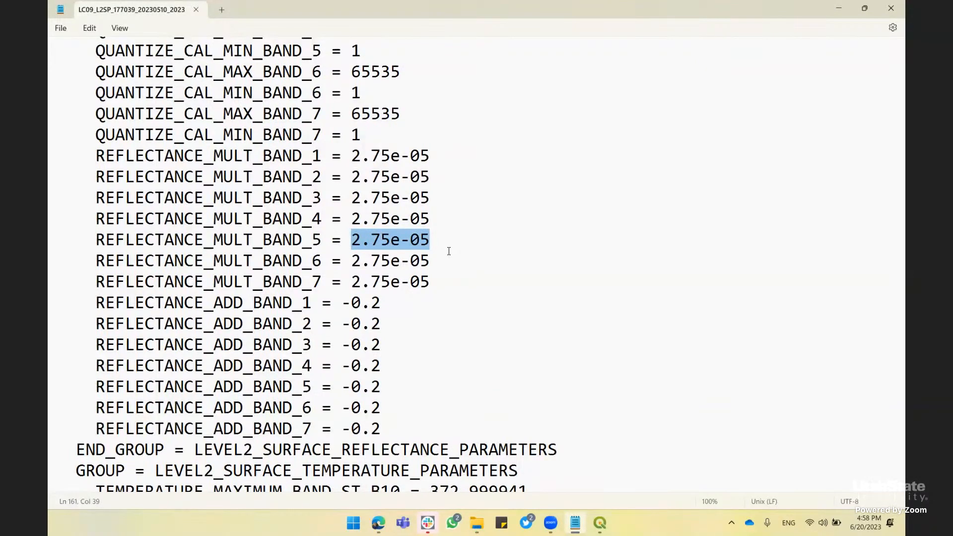
pyautogui.hotkey('alt', 'Tab')
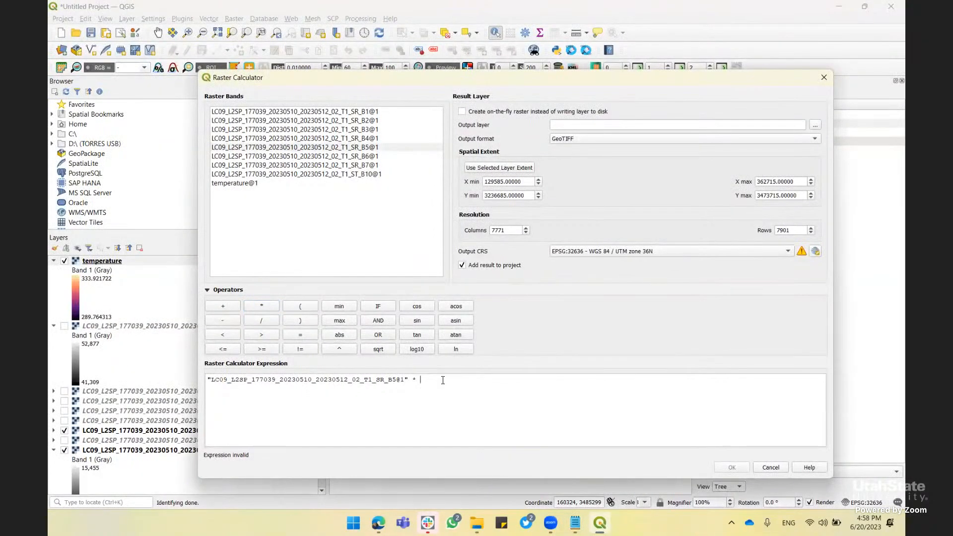
pyautogui.write('2.75e-05')
# Complete the SR_B5 expression by subtracting 0.2, following the band's additive reflectance value in the metadata
pyautogui.hotkey('alt', 'Tab')
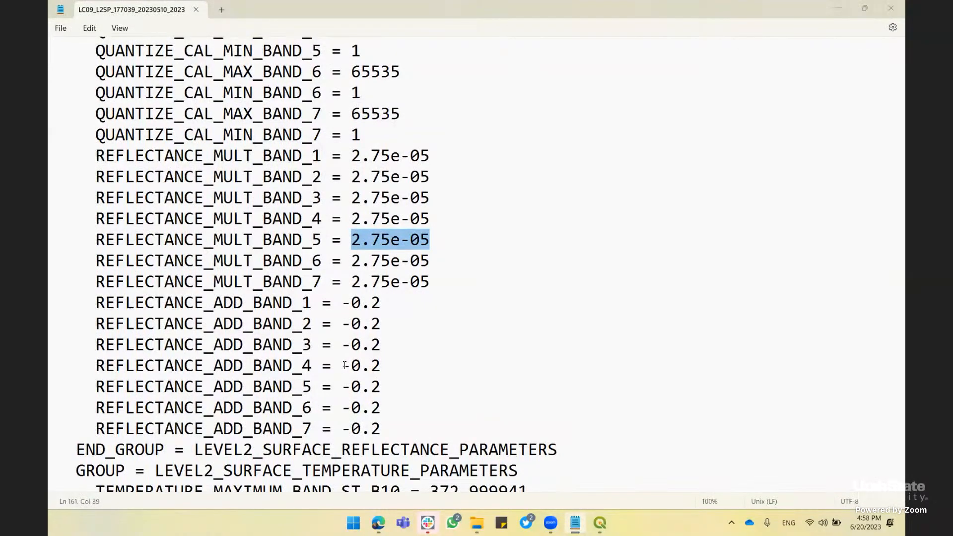
pyautogui.hotkey('alt', 'Tab')
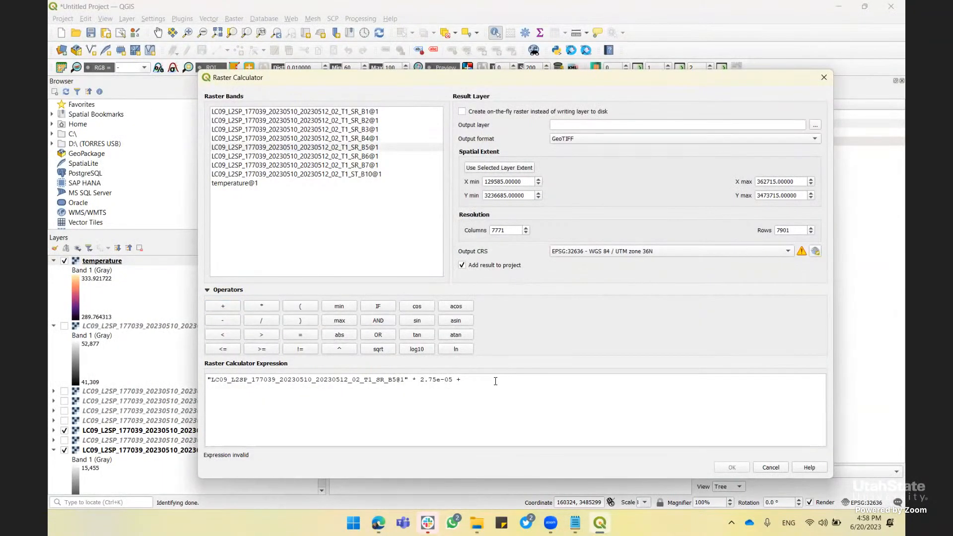
pyautogui.press('BackSpace')
pyautogui.click(222, 320)
pyautogui.write('0.2')
# Set the output to nir.tif in the QGIS Remote Sensinsg folder and run the band 5 calculation
pyautogui.click(815, 124)
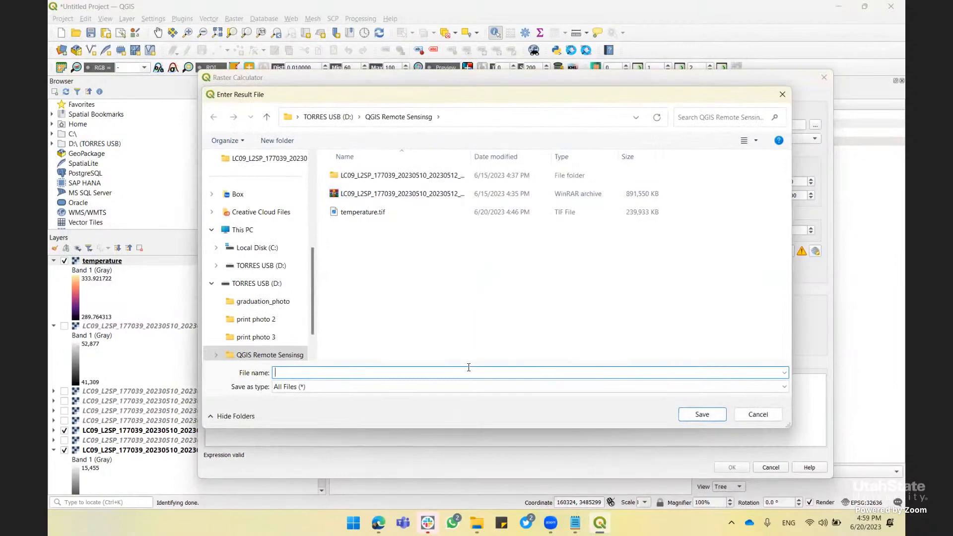
pyautogui.write('nir.tif')
pyautogui.click(705, 416)
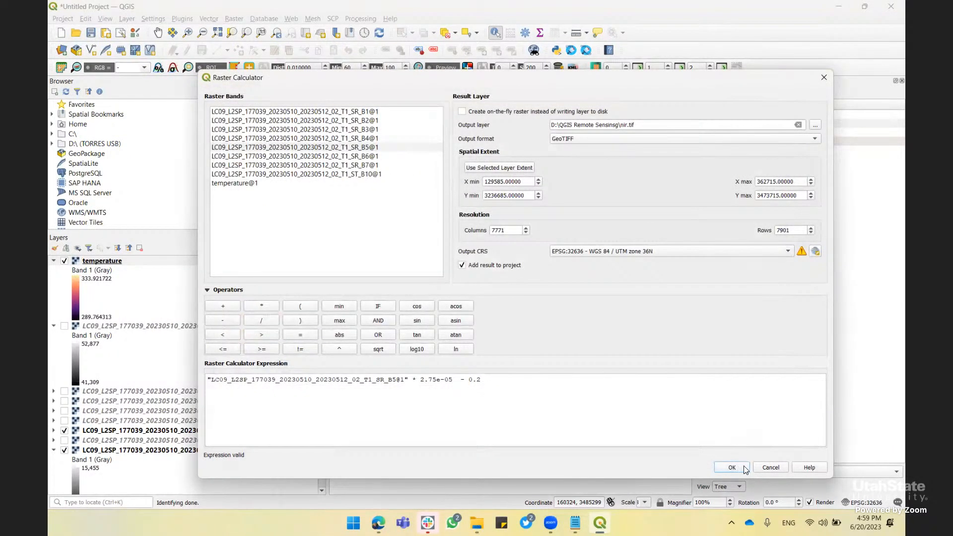
pyautogui.click(732, 468)
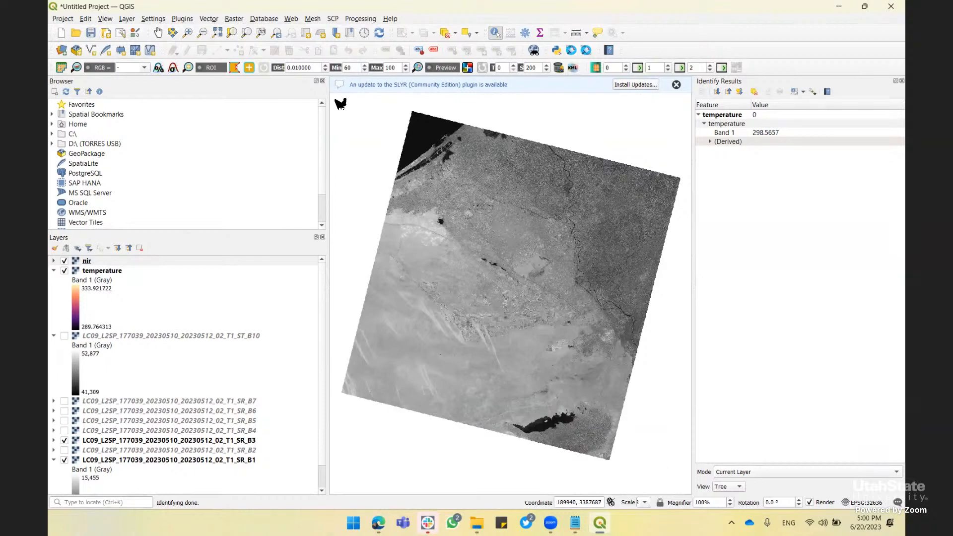
# Enter a new raster calculator expression that multiplies the SR_B4 band by 2.75e-05 and subtracts 0.2
pyautogui.click(234, 19)
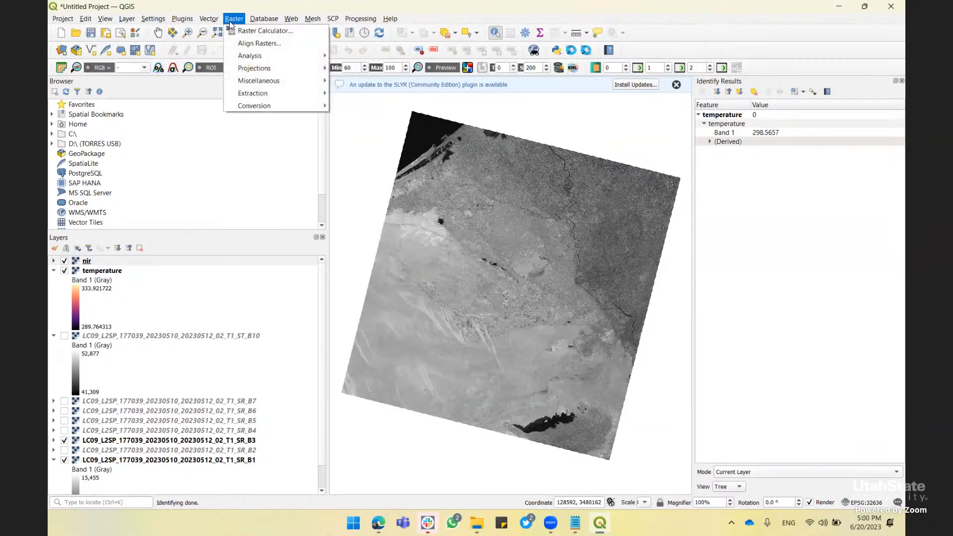
pyautogui.click(237, 31)
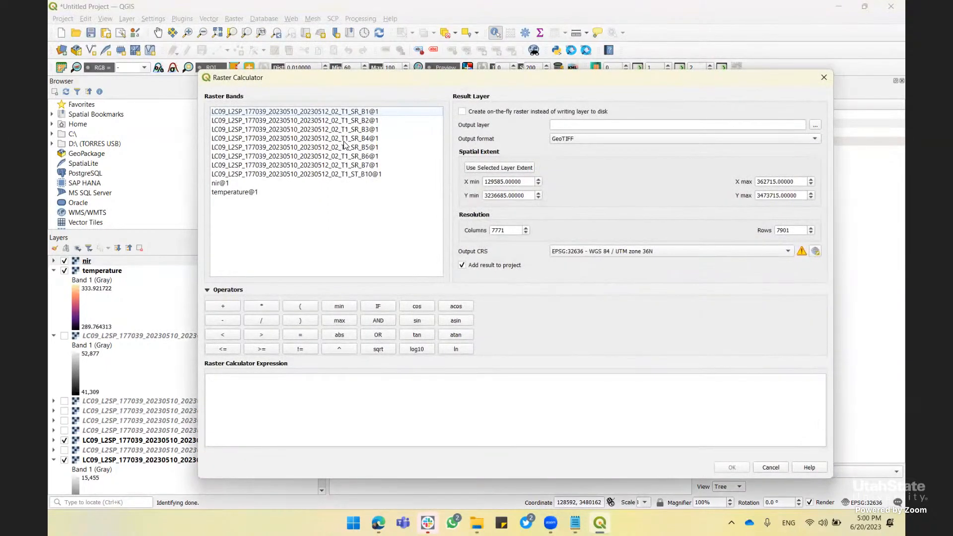
pyautogui.doubleClick(345, 139)
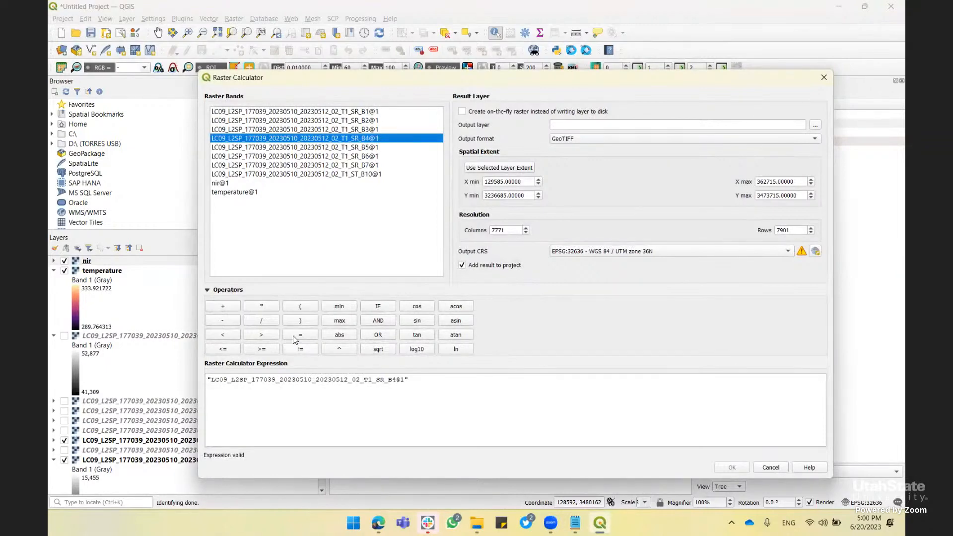
pyautogui.click(267, 306)
pyautogui.hotkey('alt', 'Tab')
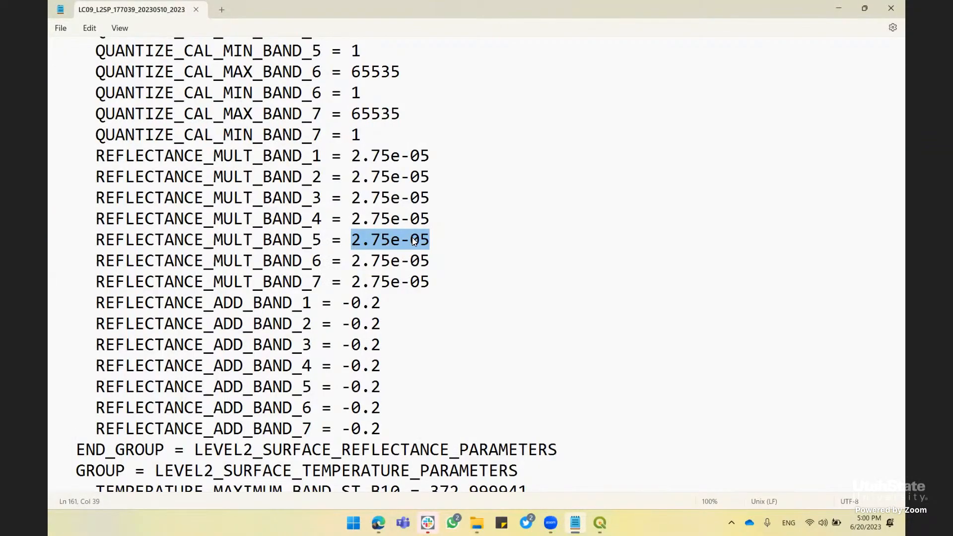
pyautogui.hotkey('alt', 'Tab')
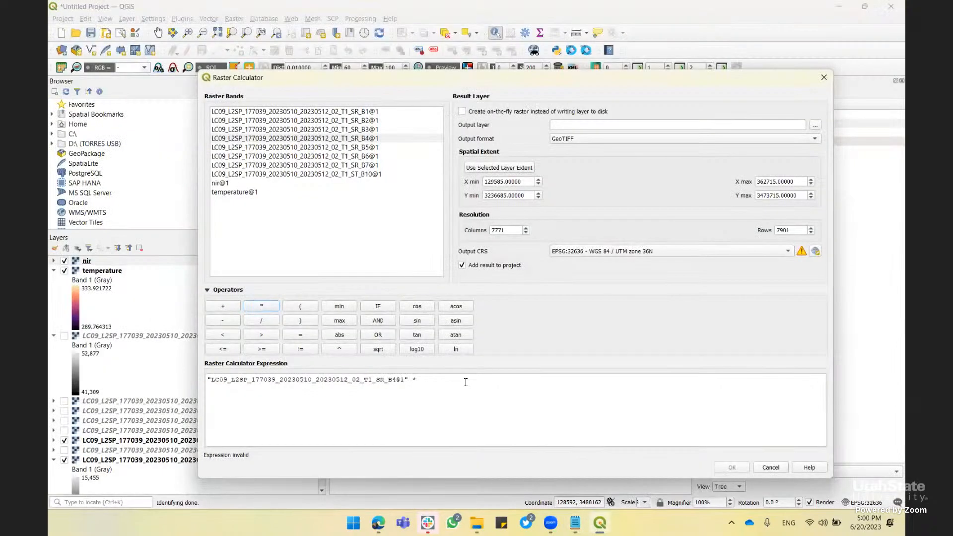
pyautogui.write('2.75e-05')
pyautogui.click(221, 320)
pyautogui.write('0.2')
# Set the output to red.tif in the QGIS Remote Sensinsg folder and run the band 4 calculation
pyautogui.click(817, 126)
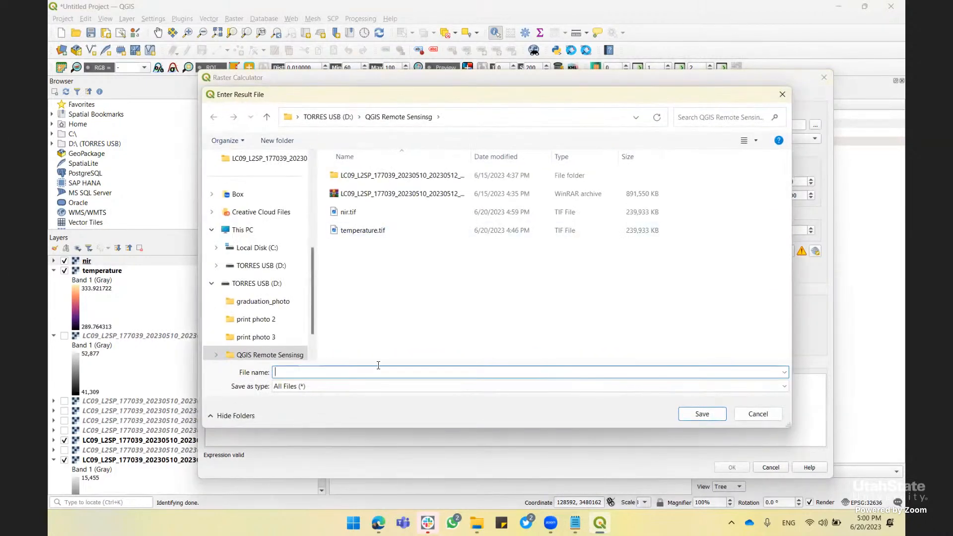
pyautogui.write('red.tif')
pyautogui.click(692, 415)
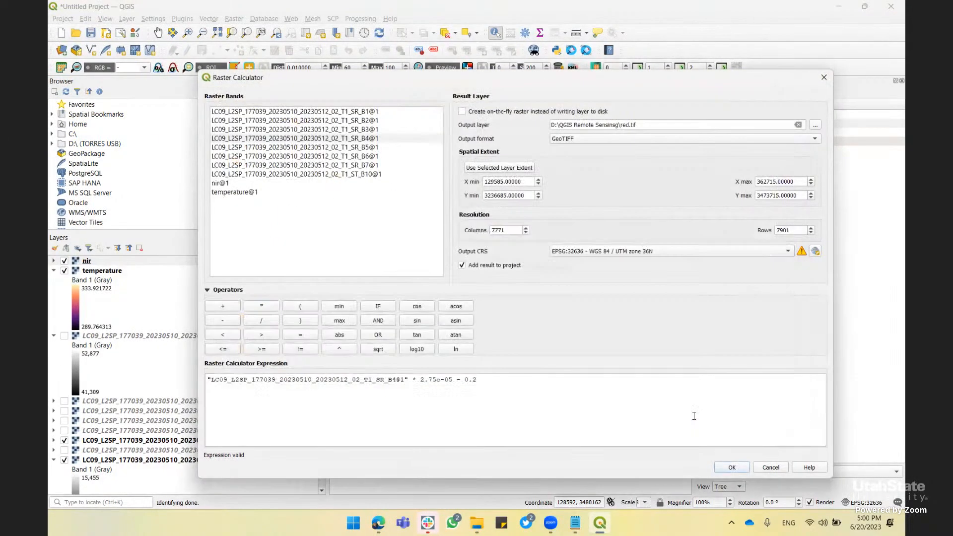
pyautogui.click(731, 467)
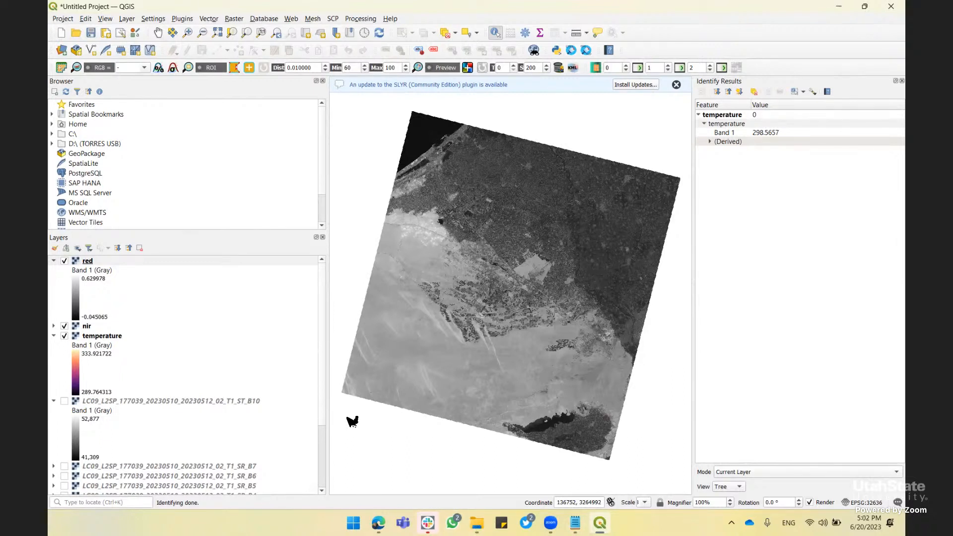
# Style the red layer as singleband pseudocolor with the Greens color ramp and apply it
pyautogui.rightClick(88, 261)
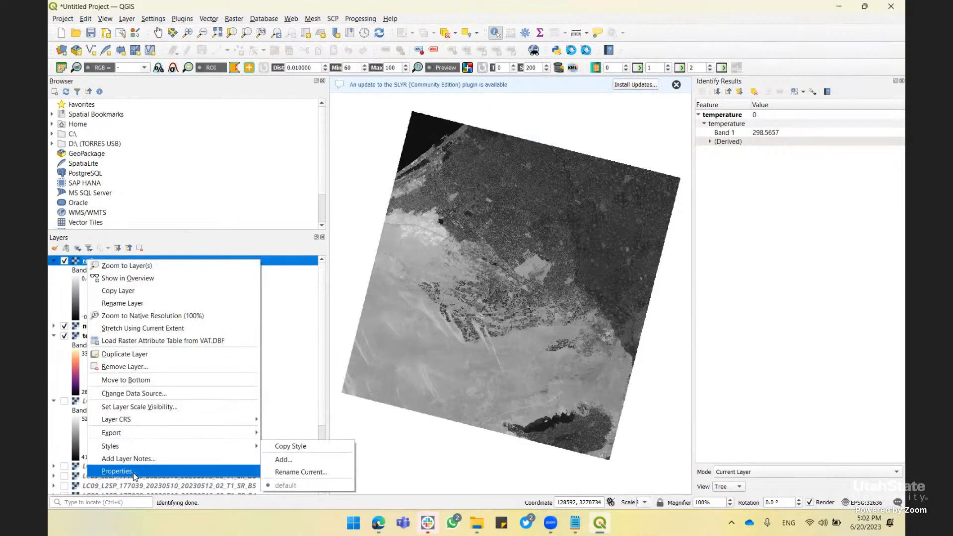
pyautogui.click(130, 471)
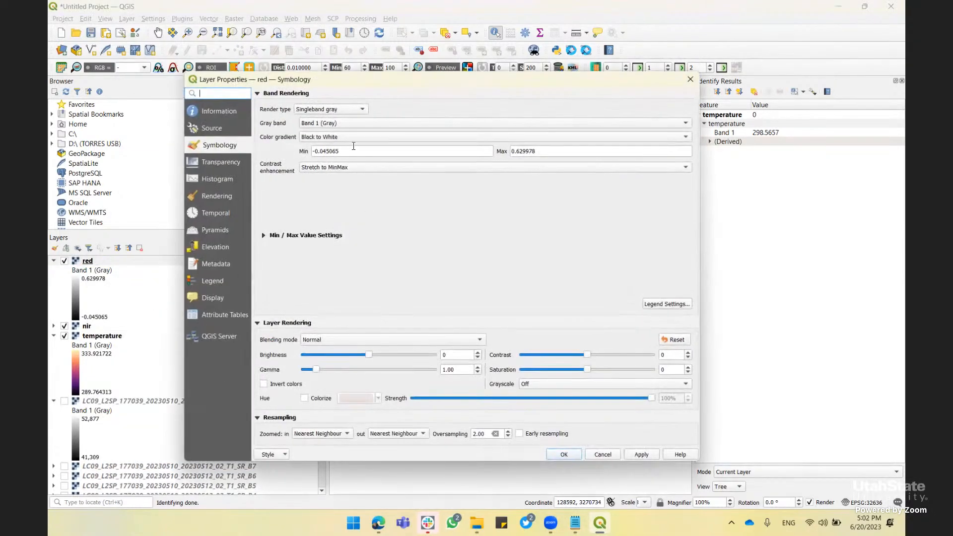
pyautogui.click(348, 109)
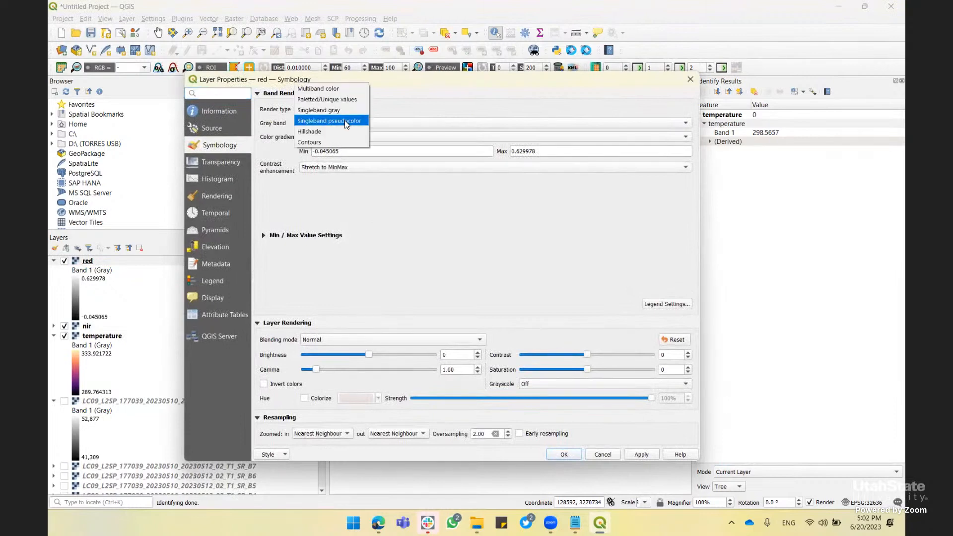
pyautogui.click(344, 121)
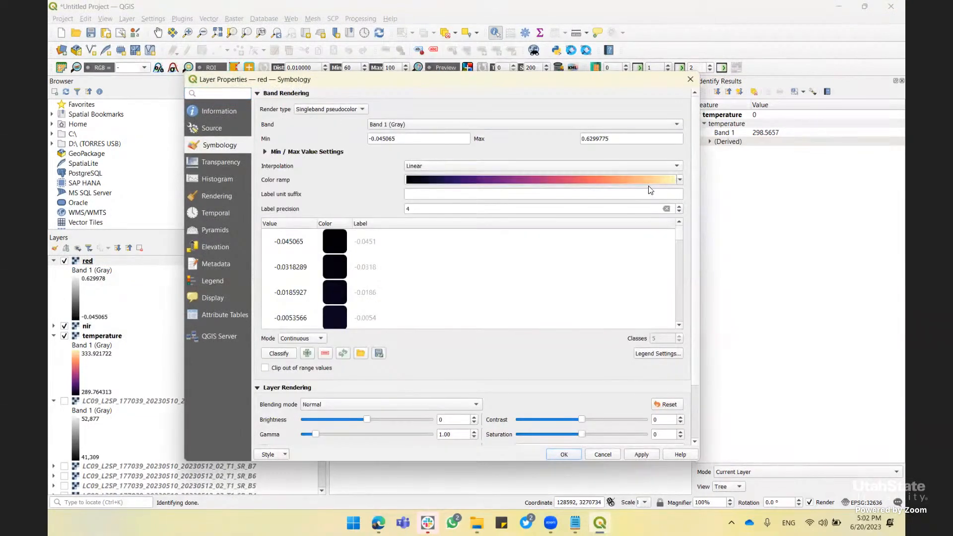
pyautogui.click(679, 181)
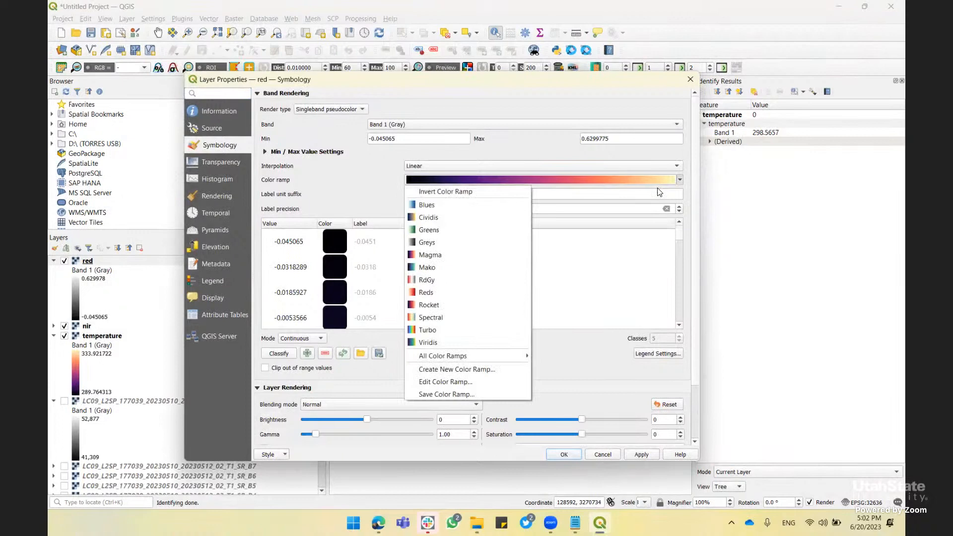
pyautogui.click(460, 230)
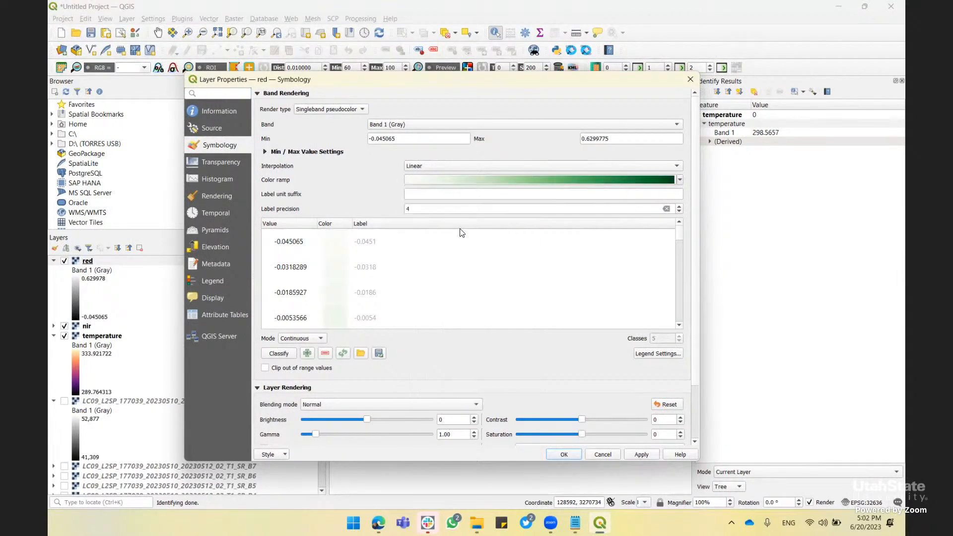
pyautogui.click(640, 453)
pyautogui.click(566, 454)
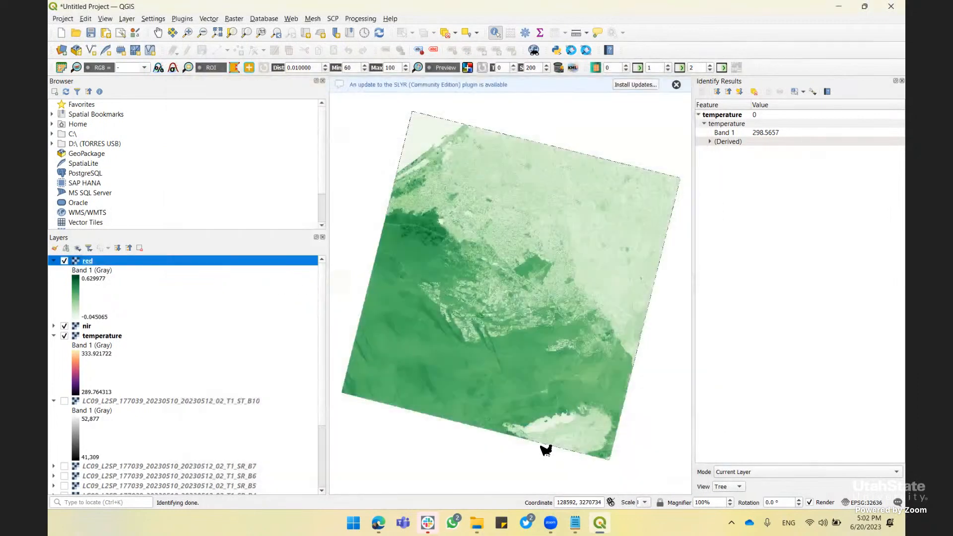
# Expand the nir layer's legend and style the layer as singleband pseudocolor with the same Greens color ramp
pyautogui.click(54, 326)
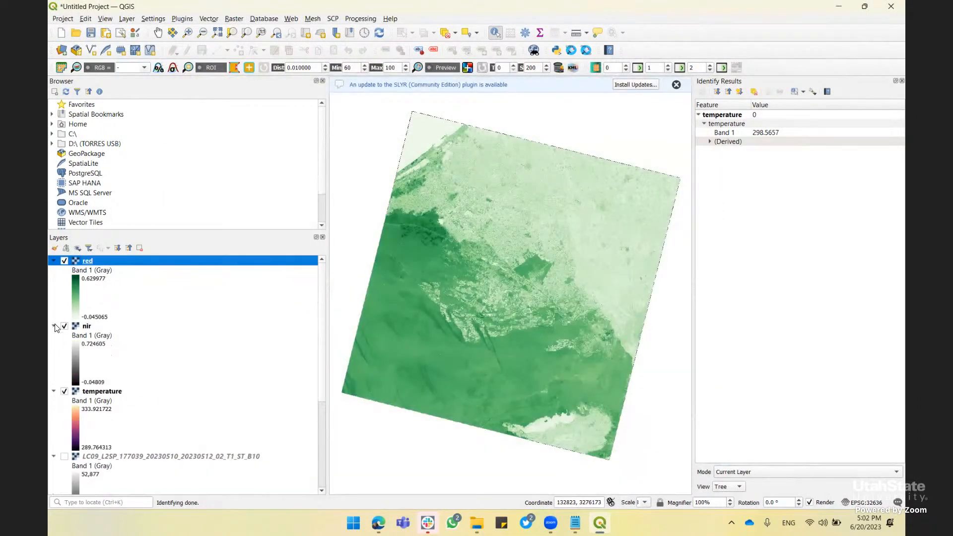
pyautogui.rightClick(84, 330)
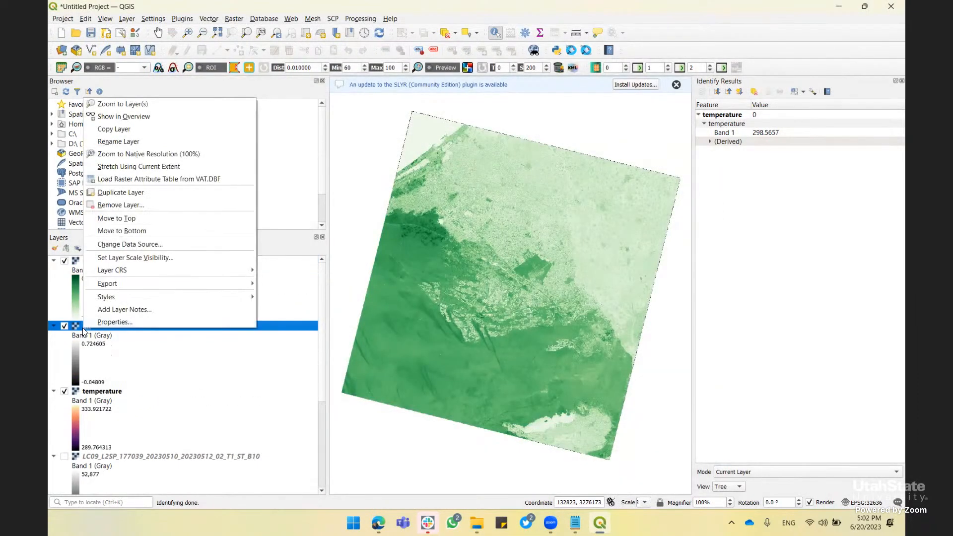
pyautogui.click(123, 320)
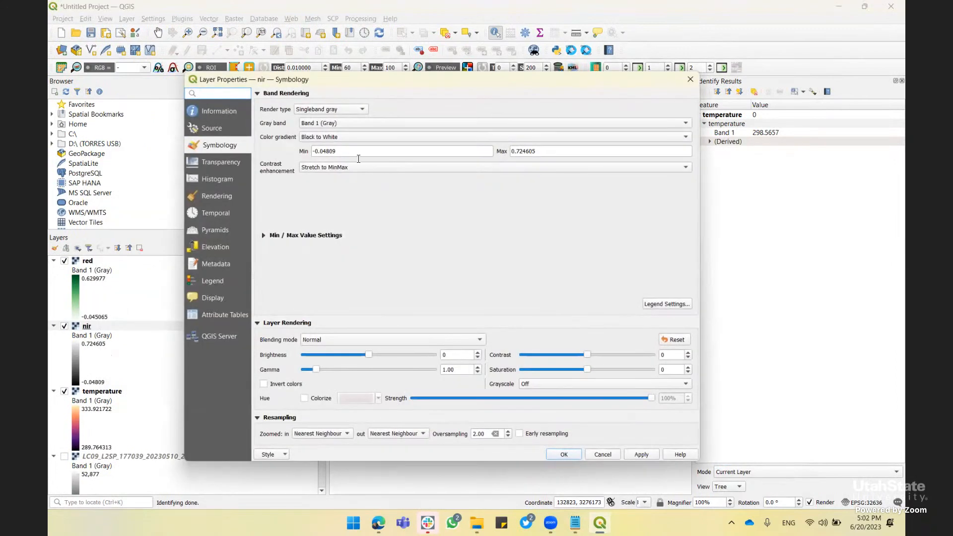
pyautogui.click(345, 109)
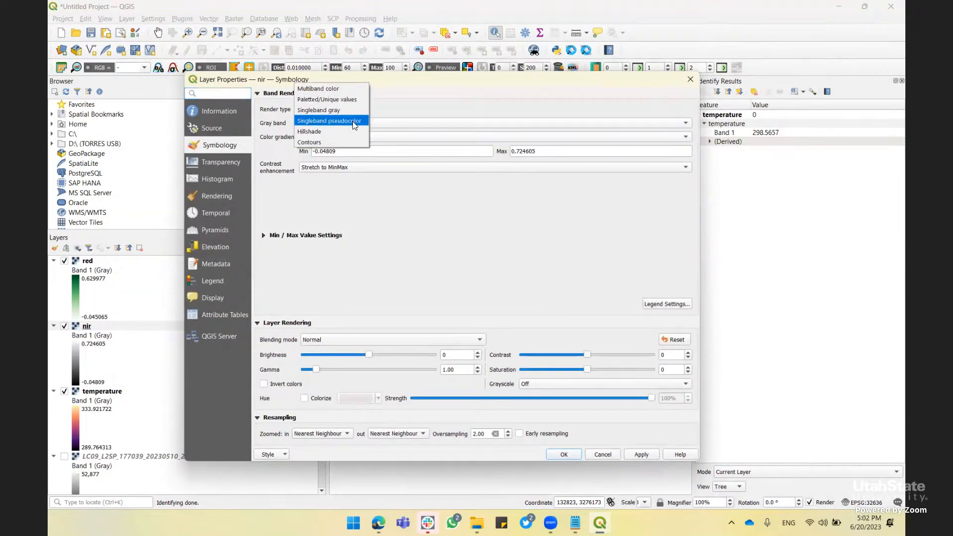
pyautogui.click(352, 121)
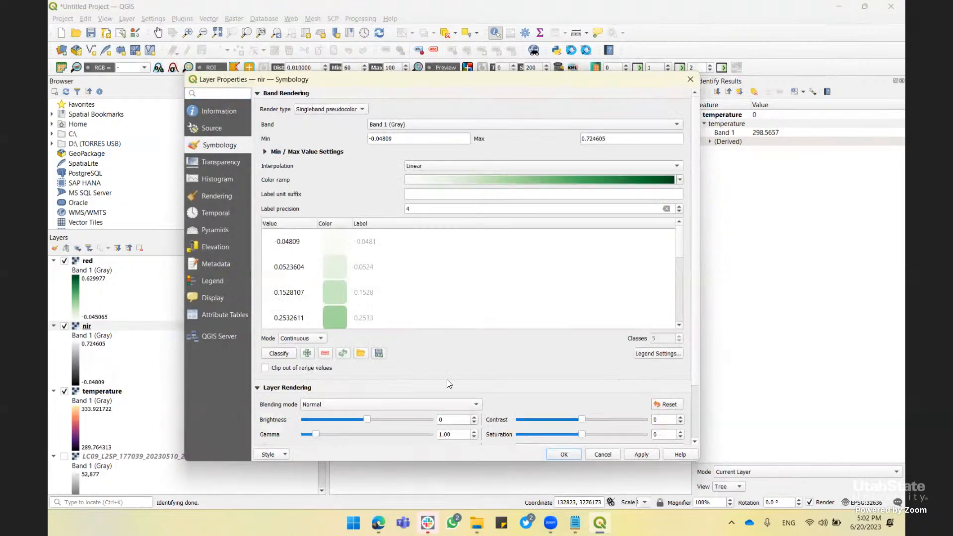
pyautogui.click(641, 455)
pyautogui.click(565, 454)
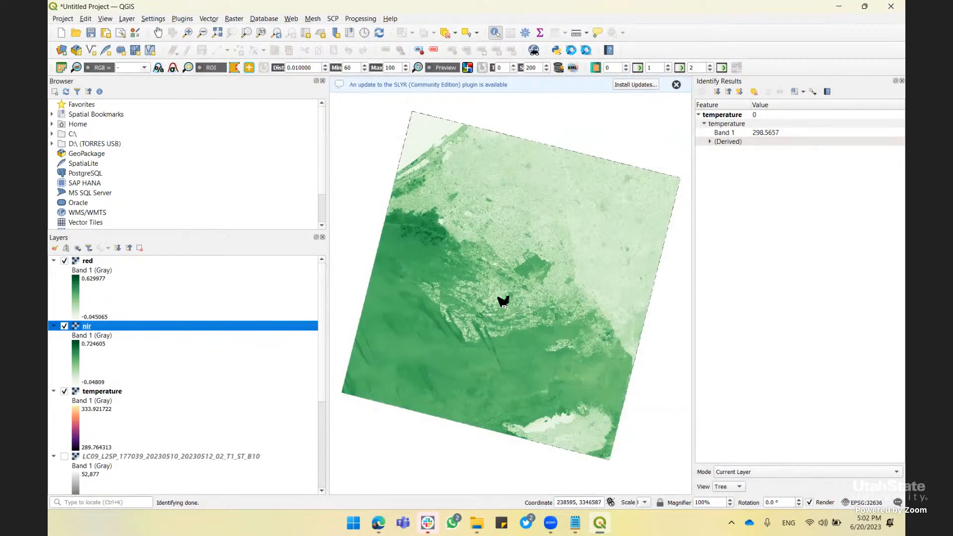
# Compare red and nir reflectance over the circular irrigated fields by repeatedly hiding and showing the red layer
pyautogui.scroll(1, 502, 301)
pyautogui.scroll(2, 502, 301)
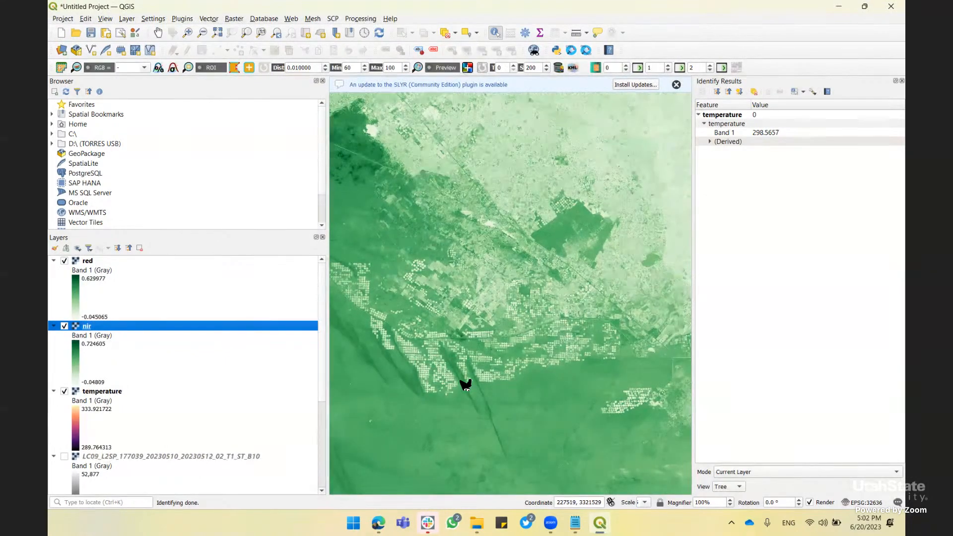
pyautogui.scroll(1, 465, 384)
pyautogui.scroll(3, 465, 384)
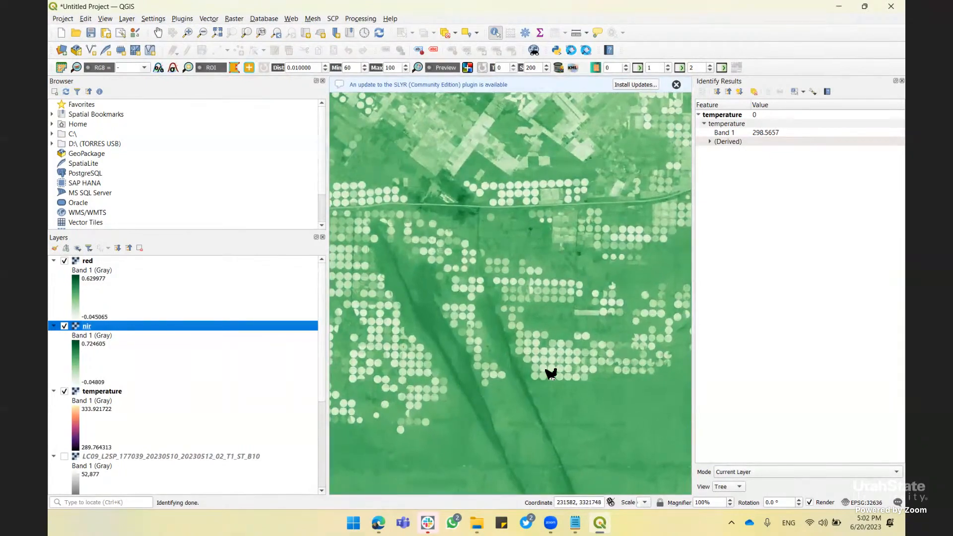
pyautogui.scroll(1, 551, 373)
pyautogui.click(591, 327)
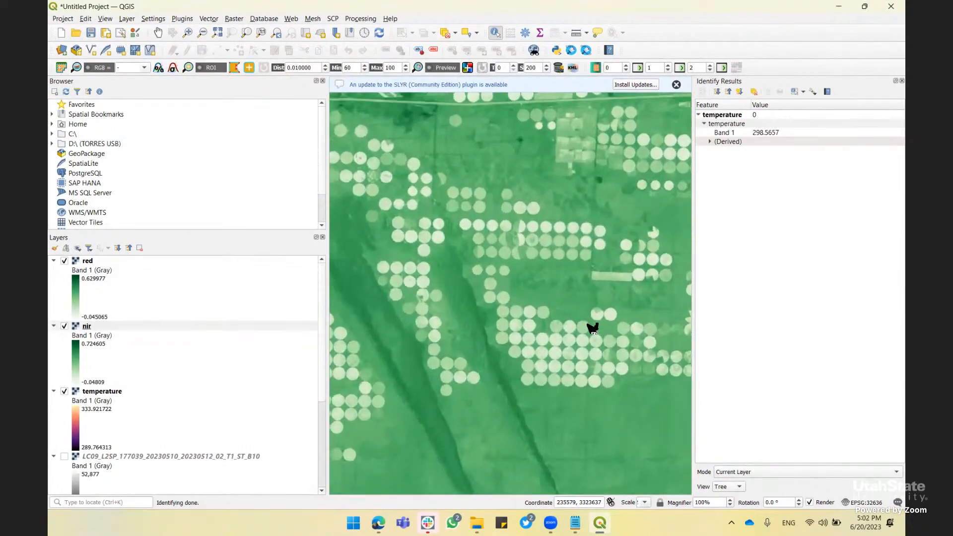
pyautogui.scroll(1, 542, 342)
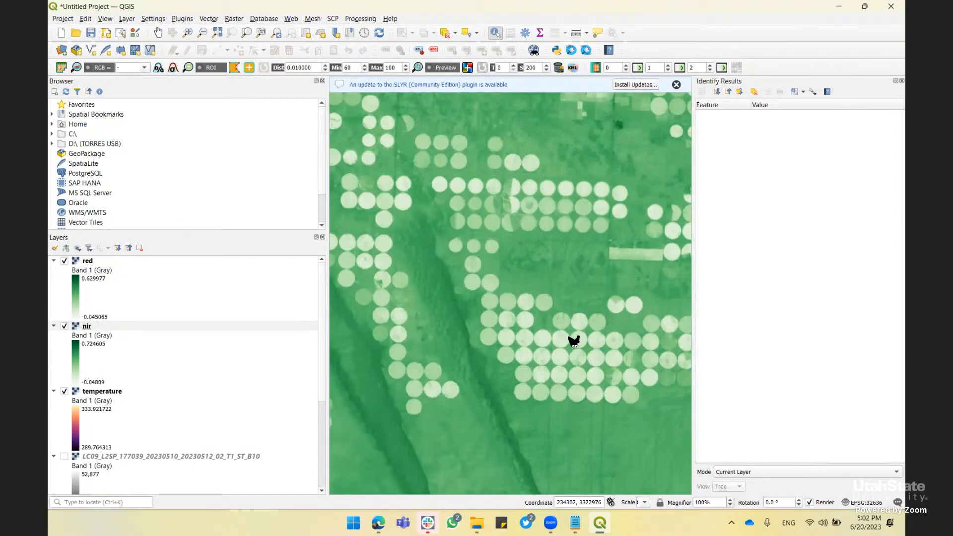
pyautogui.click(65, 261)
pyautogui.click(65, 261)
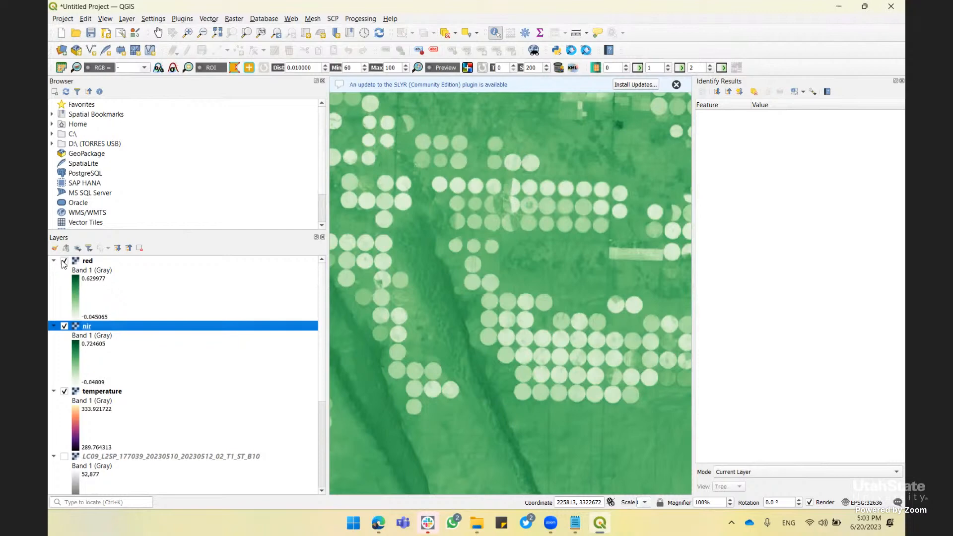
pyautogui.click(64, 261)
pyautogui.click(64, 261)
pyautogui.click(64, 262)
pyautogui.click(64, 261)
pyautogui.click(64, 261)
pyautogui.click(64, 261)
pyautogui.click(64, 262)
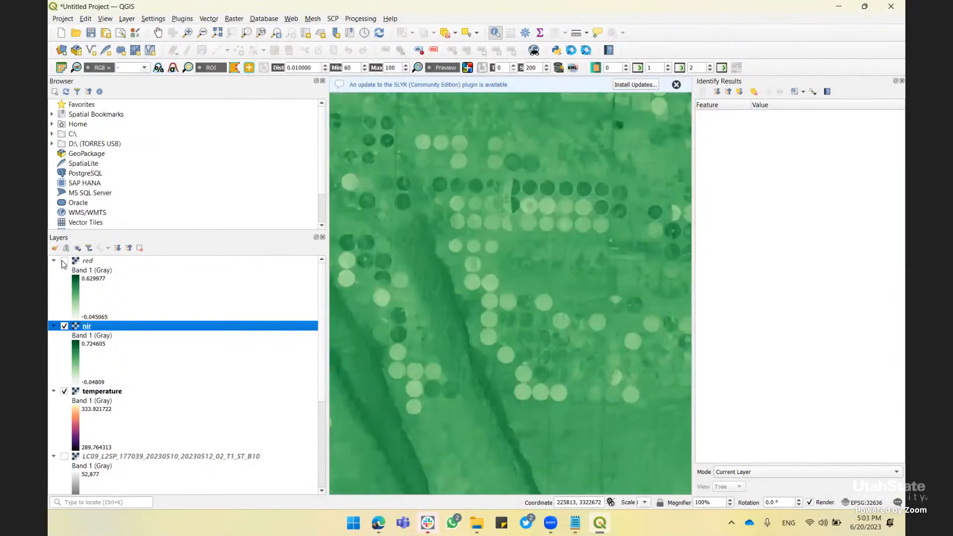
pyautogui.click(64, 262)
pyautogui.click(64, 262)
pyautogui.click(64, 261)
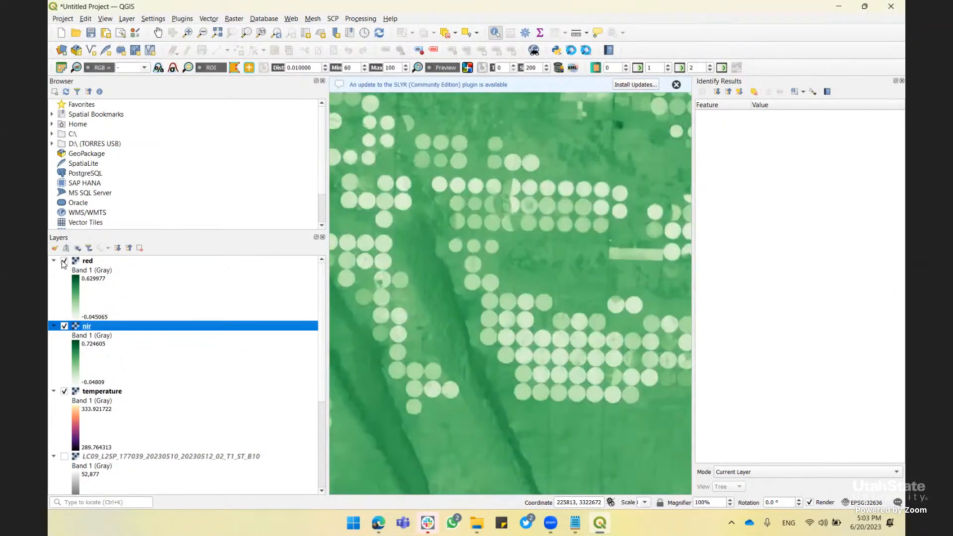
pyautogui.click(64, 261)
pyautogui.click(64, 262)
pyautogui.click(64, 262)
pyautogui.click(64, 261)
pyautogui.click(64, 262)
pyautogui.click(64, 261)
pyautogui.click(64, 262)
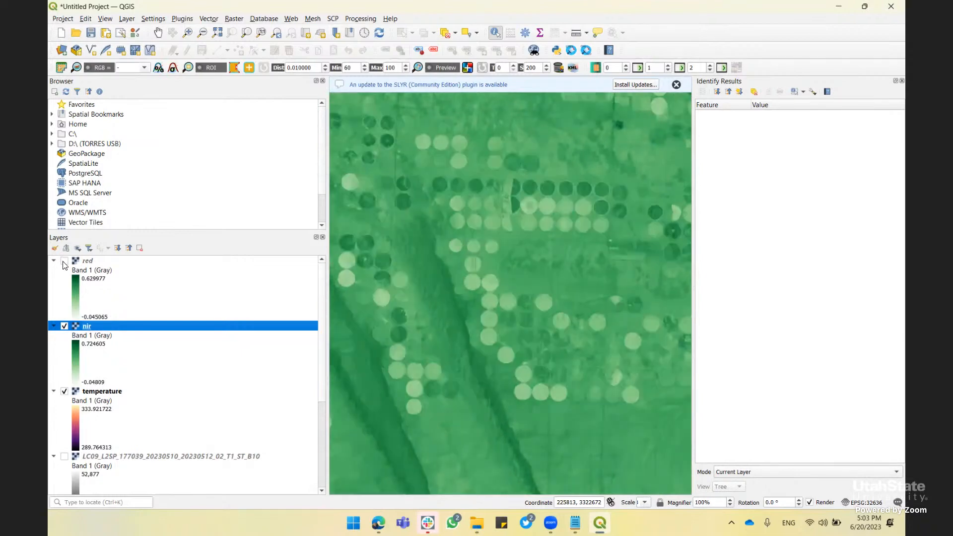
pyautogui.click(64, 261)
pyautogui.click(64, 261)
pyautogui.click(64, 262)
pyautogui.click(64, 261)
pyautogui.click(64, 261)
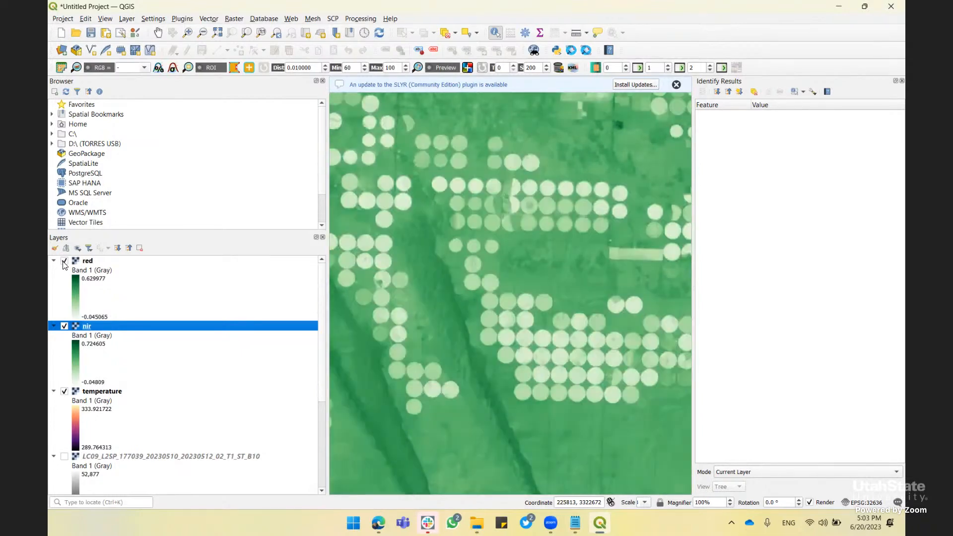
pyautogui.click(64, 261)
pyautogui.click(64, 261)
pyautogui.click(64, 262)
pyautogui.click(64, 261)
pyautogui.click(64, 261)
pyautogui.click(64, 262)
pyautogui.click(64, 261)
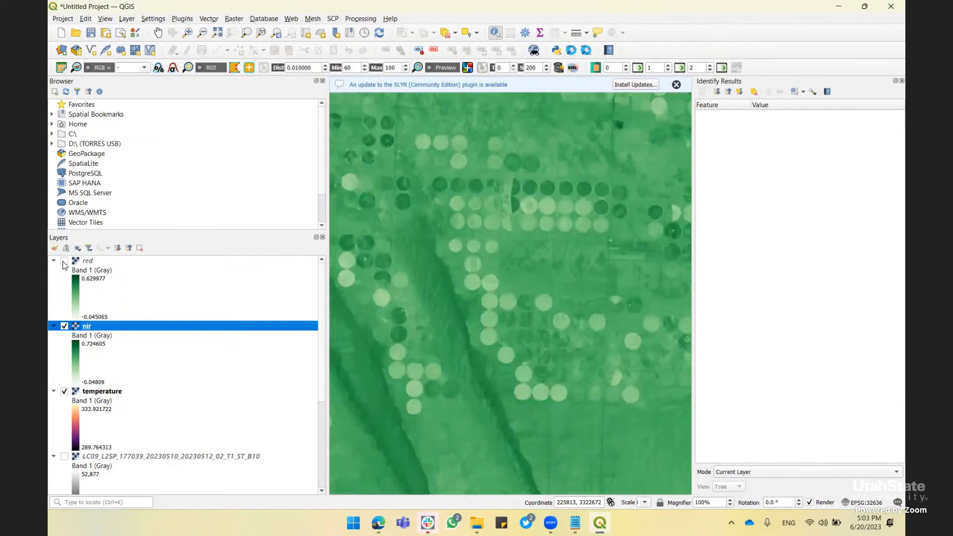
pyautogui.click(64, 261)
pyautogui.click(64, 261)
pyautogui.doubleClick(87, 326)
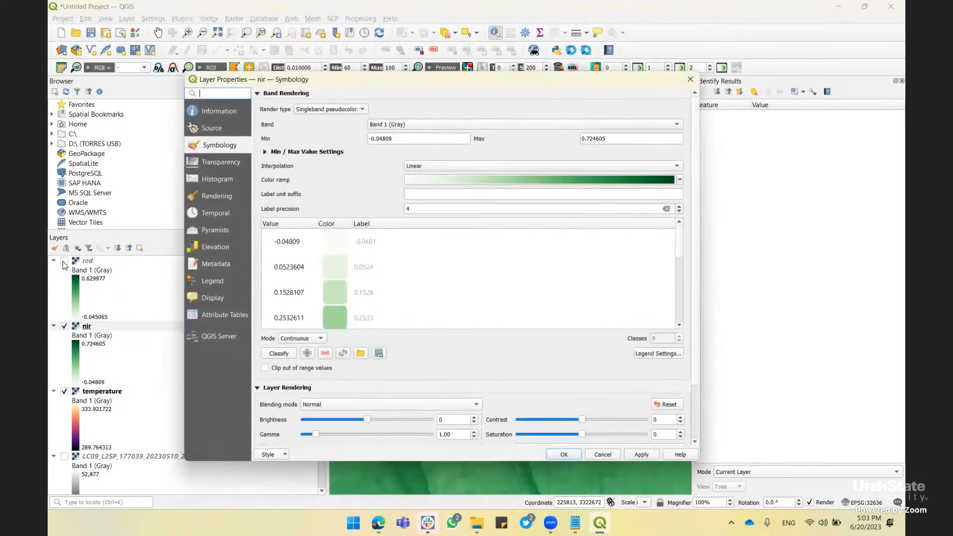
pyautogui.click(690, 79)
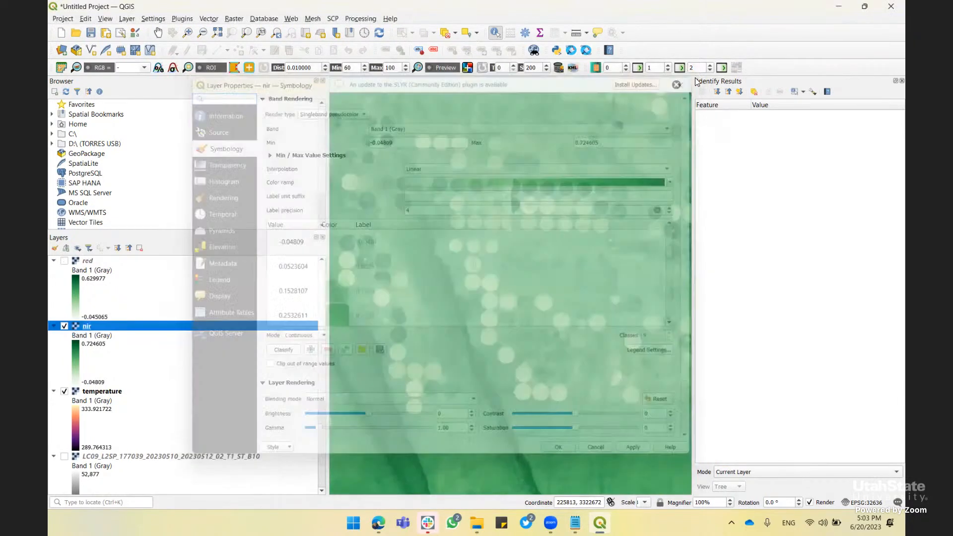
pyautogui.click(64, 262)
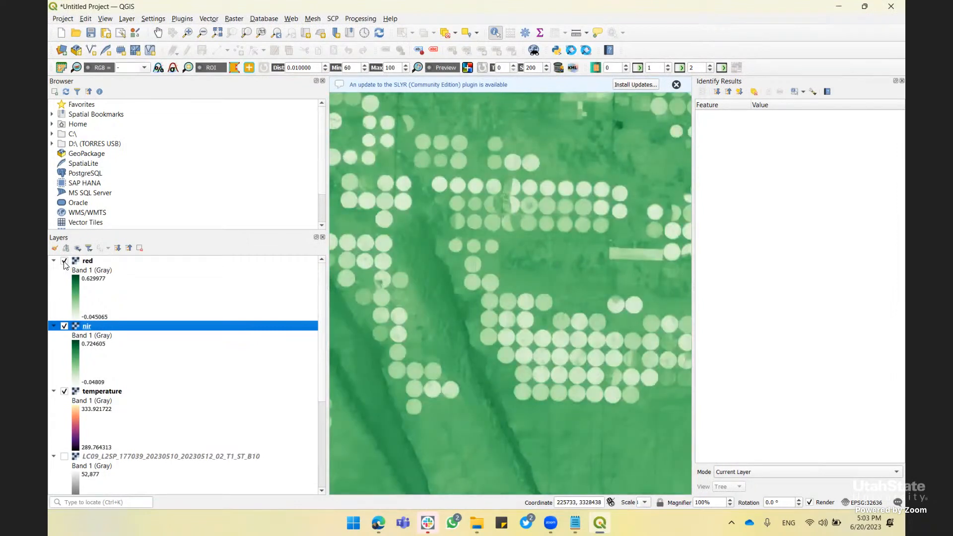
pyautogui.click(64, 262)
pyautogui.click(64, 262)
# Identify the nir layer's values at the circular fields, hiding the red layer for the second reading and showing it again
pyautogui.click(495, 33)
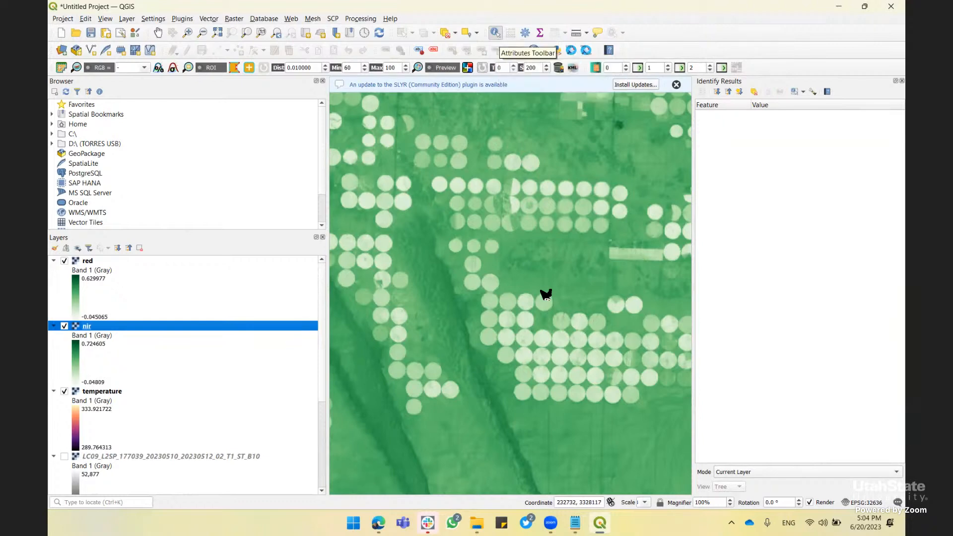
pyautogui.click(583, 339)
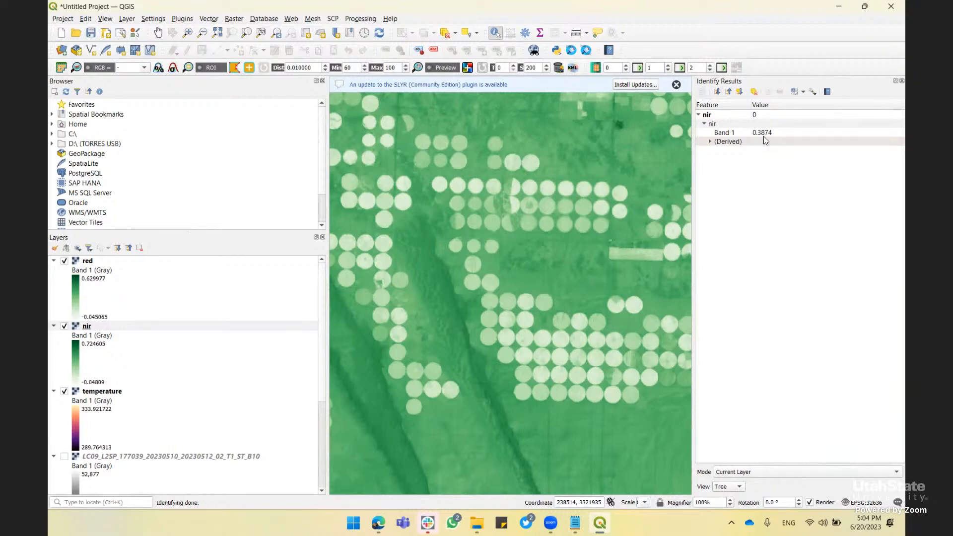
pyautogui.click(64, 261)
pyautogui.click(252, 324)
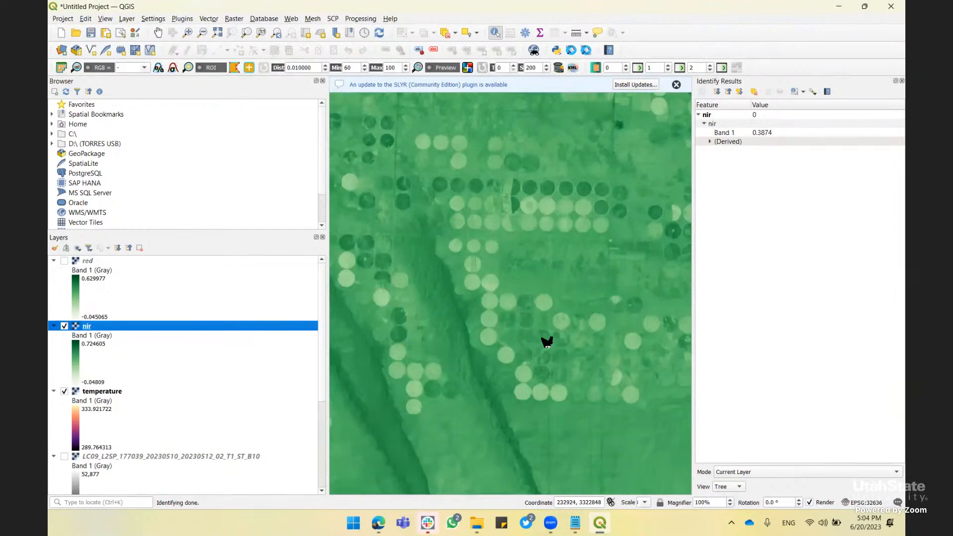
pyautogui.click(566, 344)
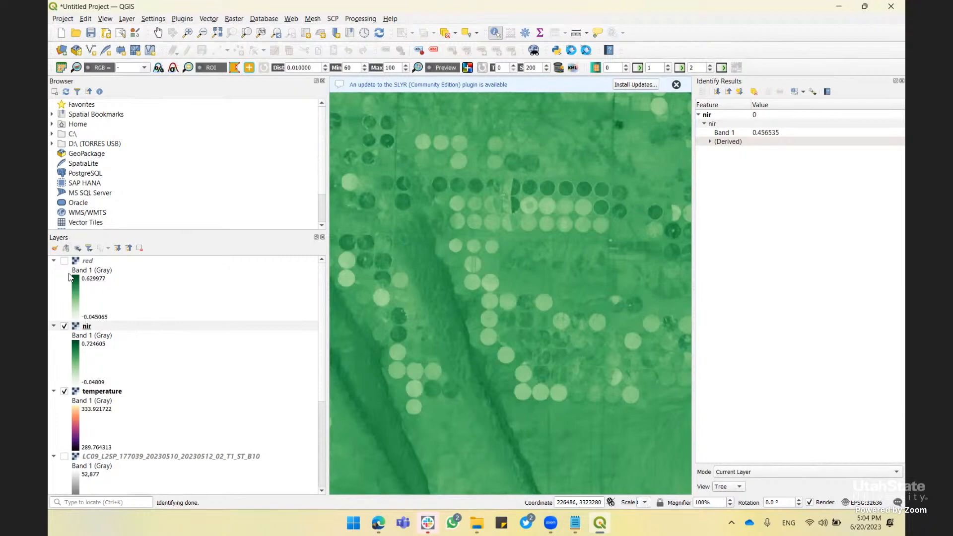
pyautogui.click(64, 261)
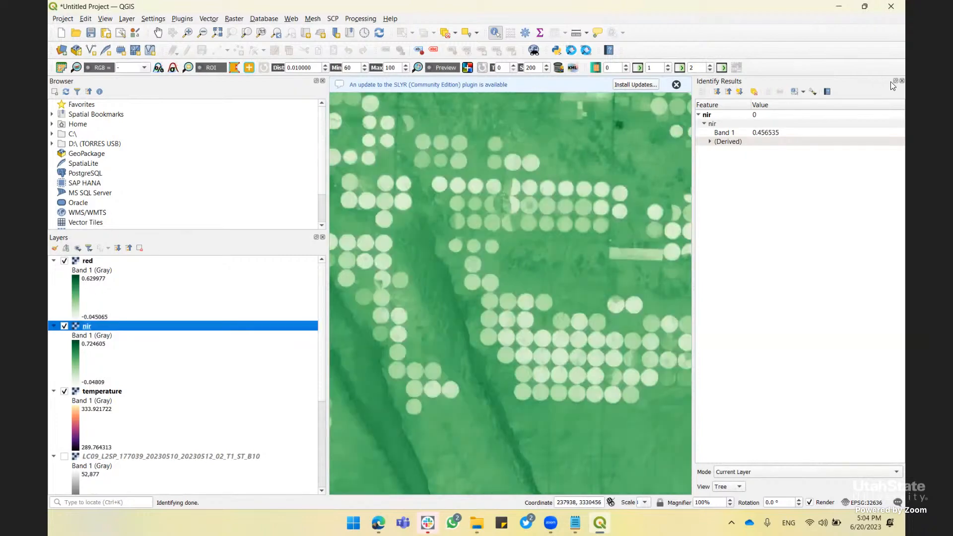
# Identify the red layer's value at a circular field and switch the identify results to the Table view
pyautogui.click(901, 80)
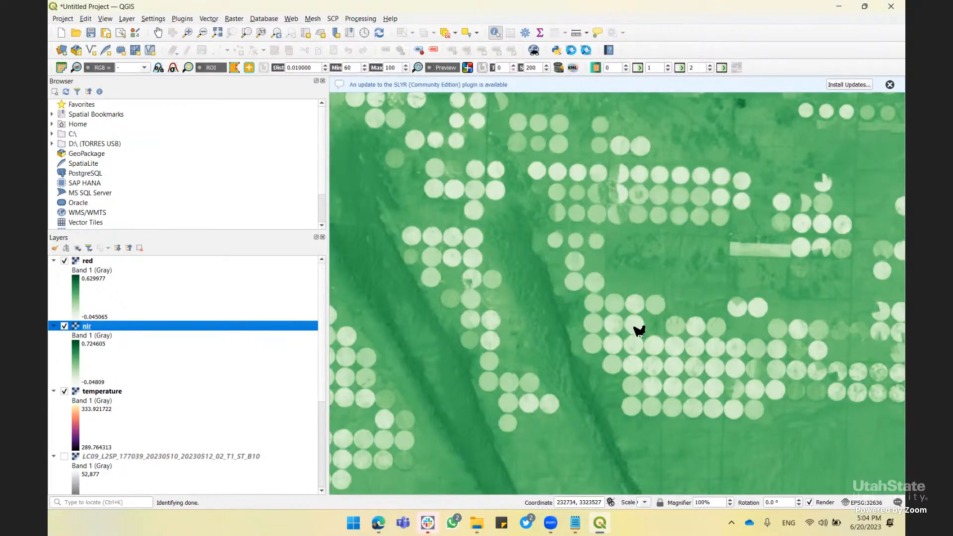
pyautogui.click(114, 262)
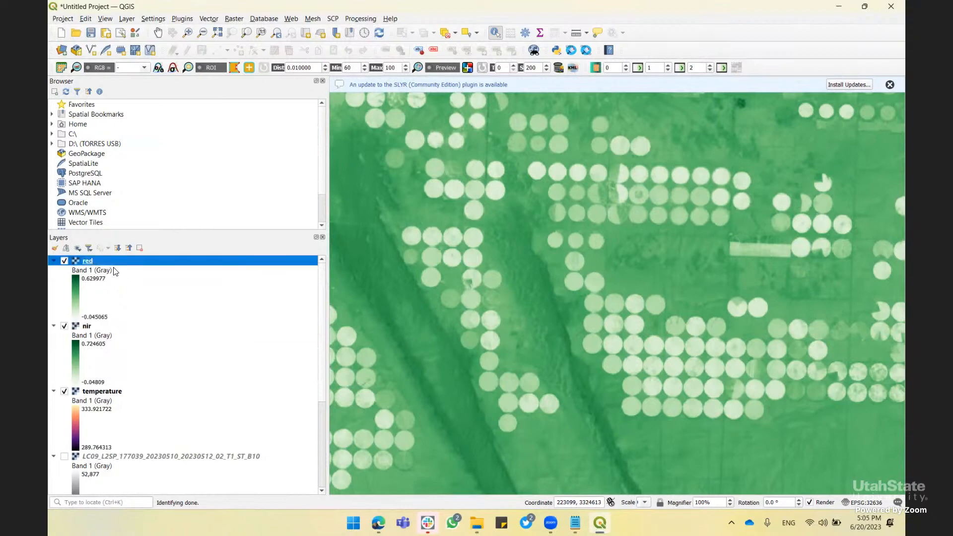
pyautogui.click(661, 349)
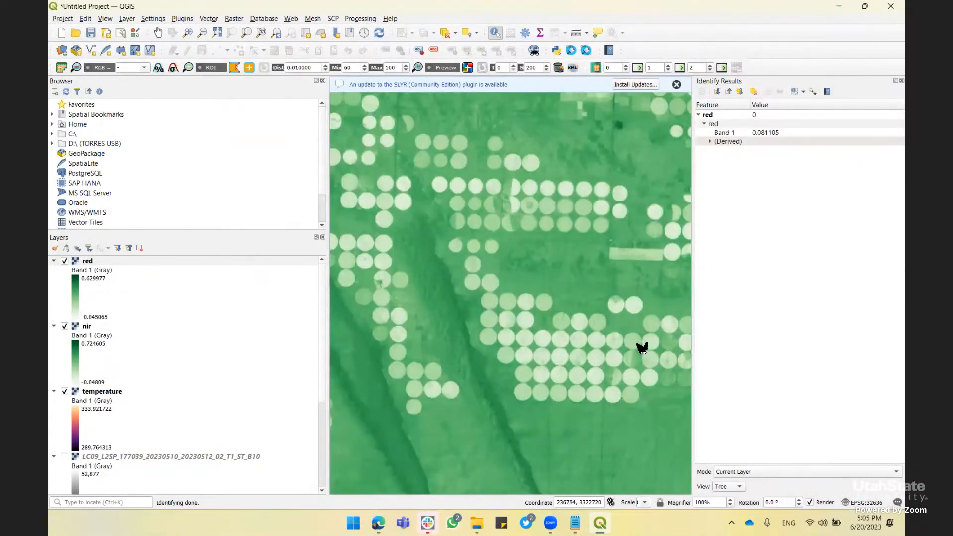
pyautogui.click(740, 488)
pyautogui.click(738, 497)
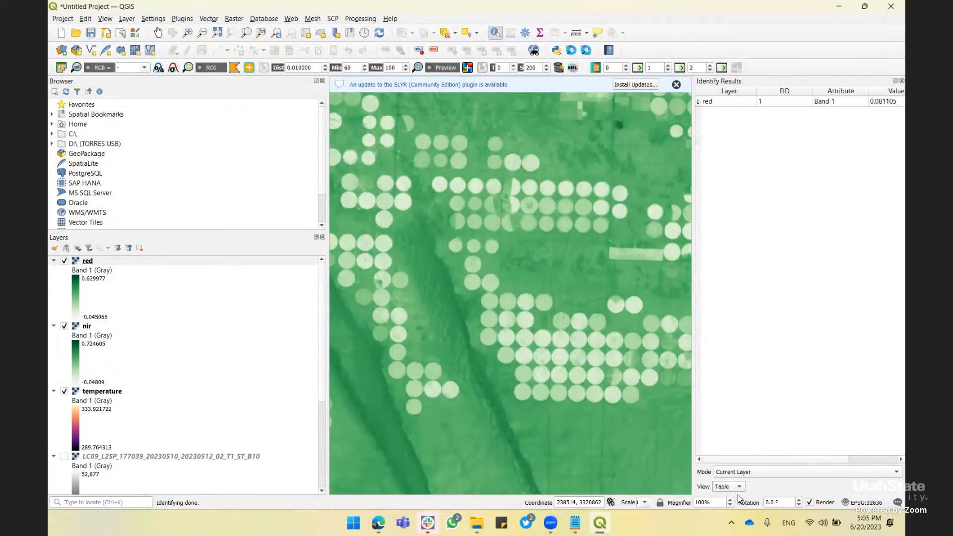
# Review the identify mode options, keep Current Layer, and return the identify results to the Tree view
pyautogui.click(757, 473)
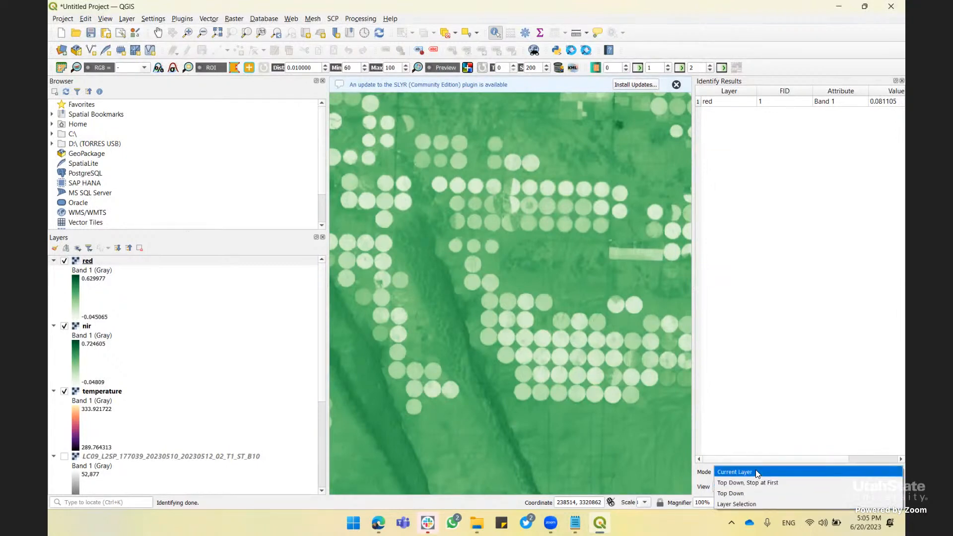
pyautogui.click(757, 472)
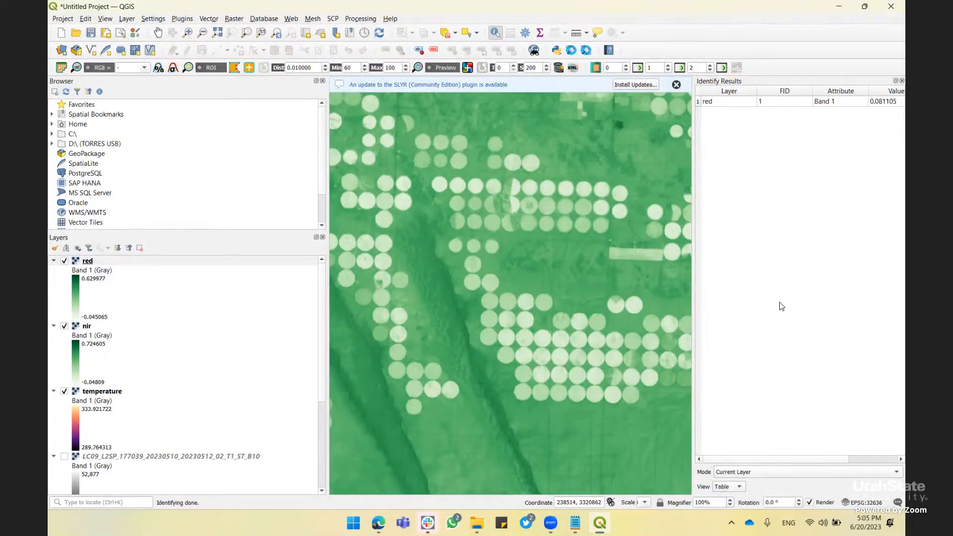
pyautogui.click(729, 477)
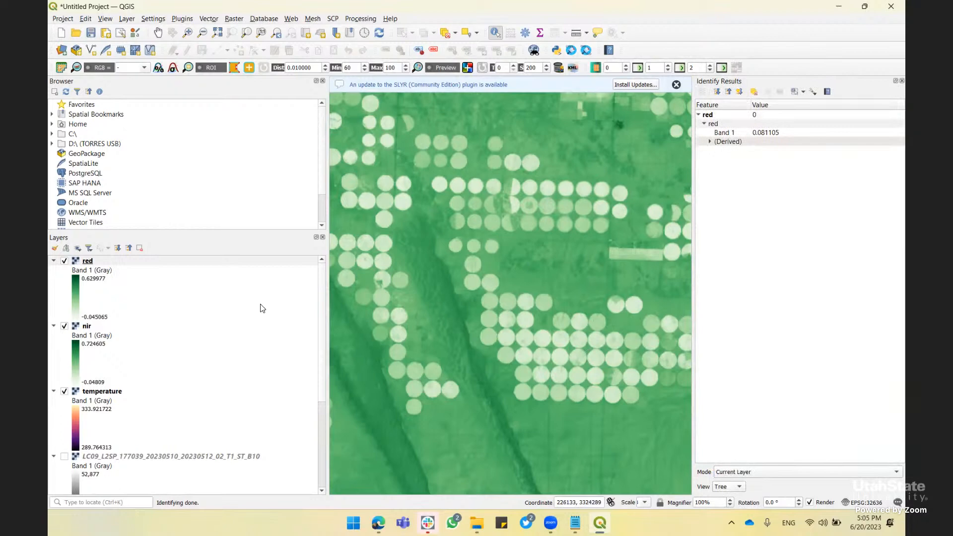
# Identify the red and nir layers' values at the circular irrigated fields and close the identify results
pyautogui.click(205, 264)
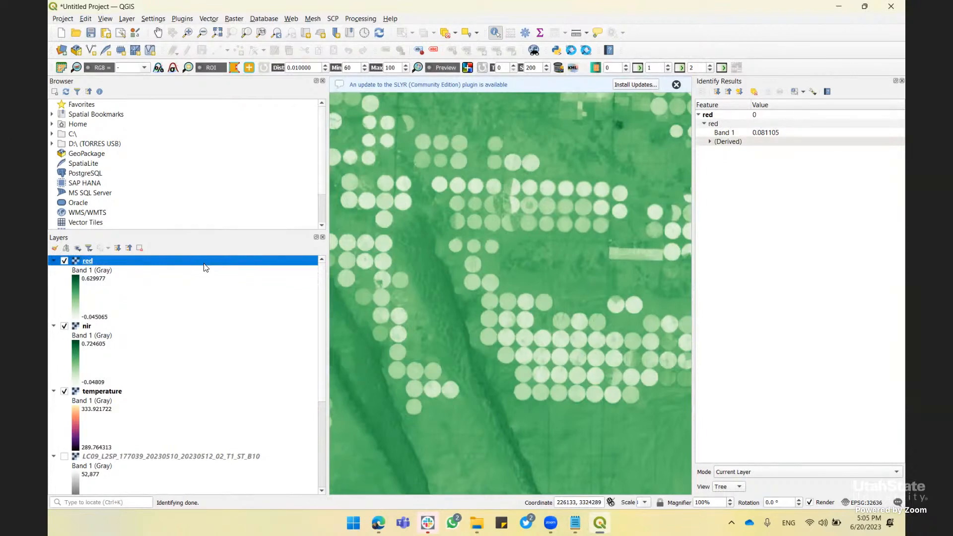
pyautogui.click(580, 342)
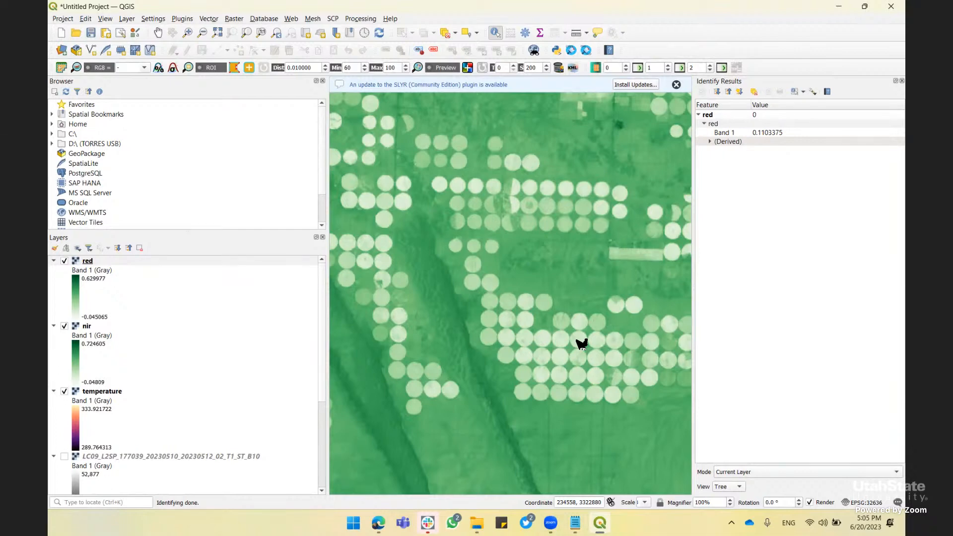
pyautogui.click(88, 329)
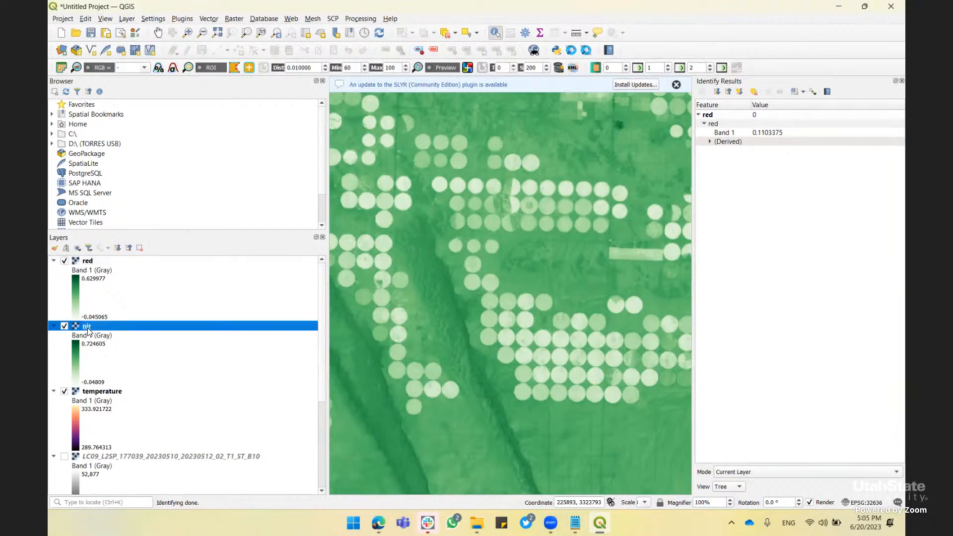
pyautogui.click(602, 344)
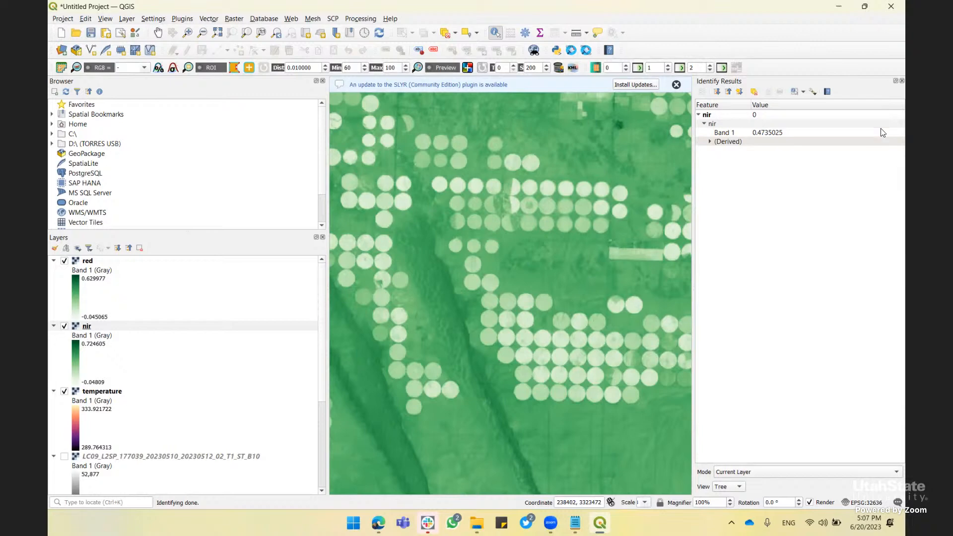
pyautogui.click(901, 81)
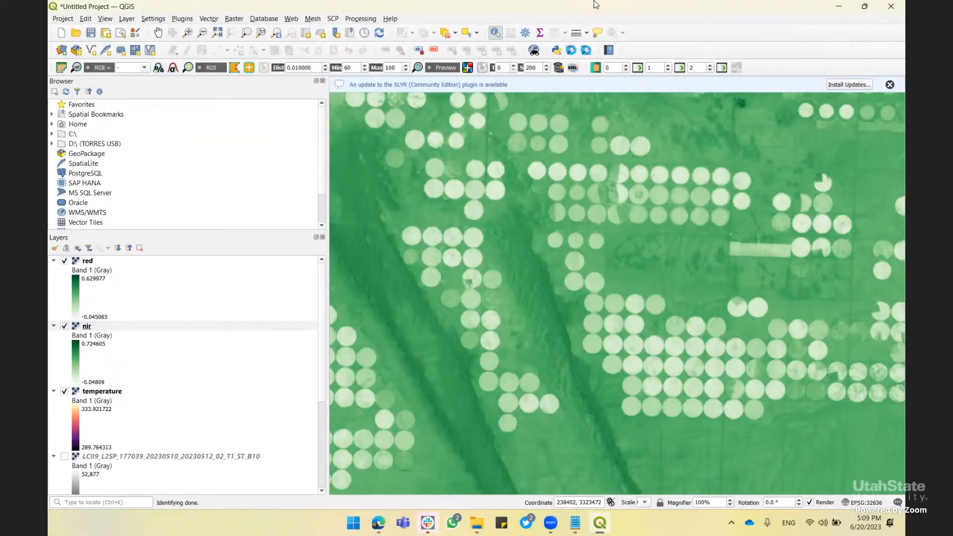
# Start a raster calculation and enter the NDVI numerator ( "nir@1" - "red@1" )
pyautogui.click(234, 19)
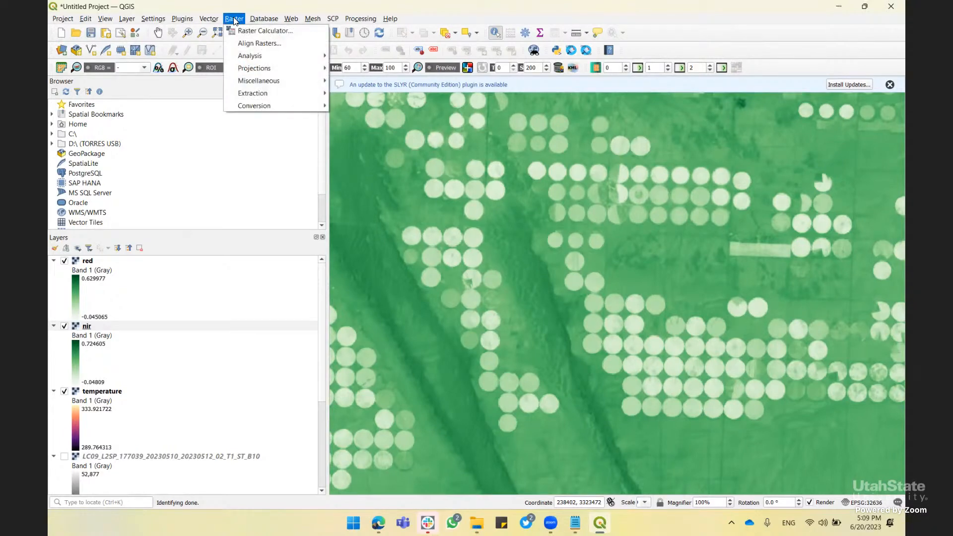
pyautogui.click(235, 20)
pyautogui.click(234, 20)
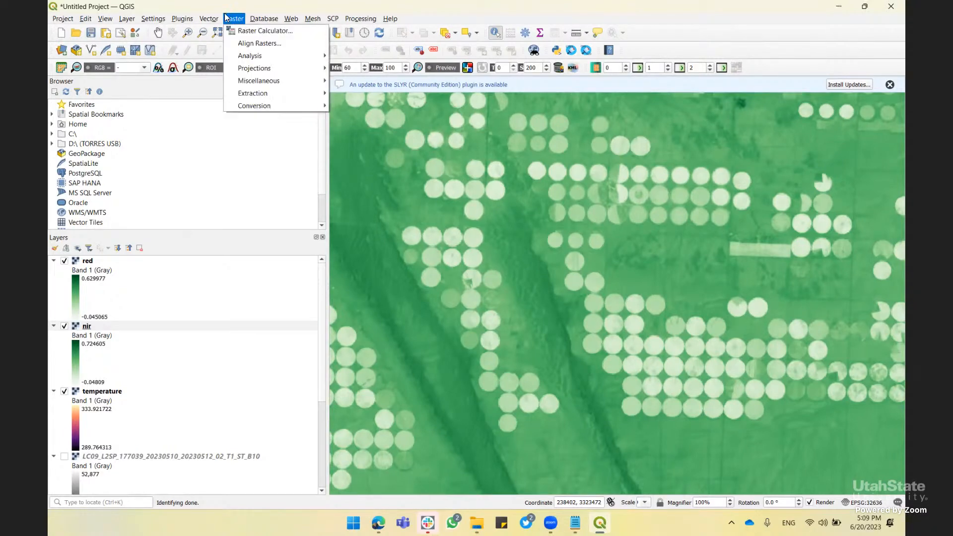
pyautogui.click(252, 30)
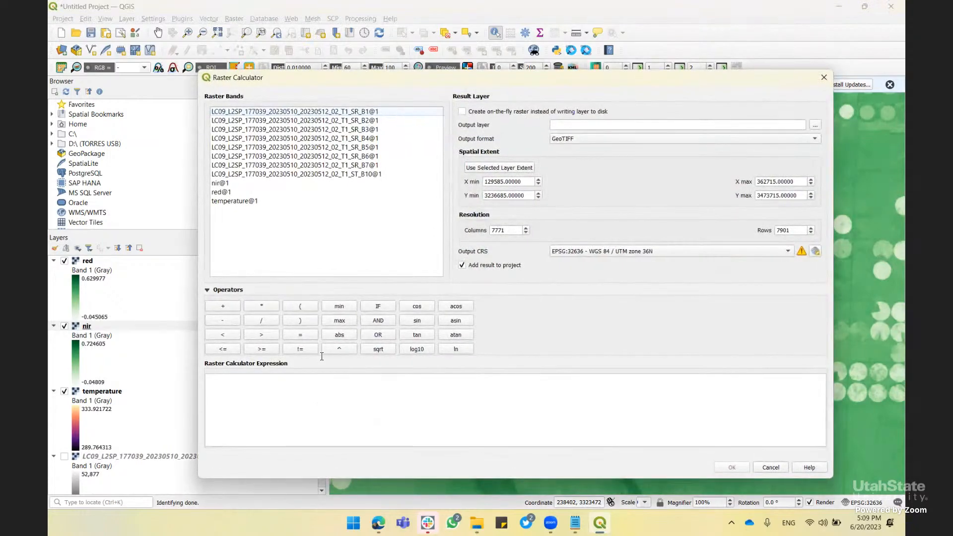
pyautogui.click(298, 306)
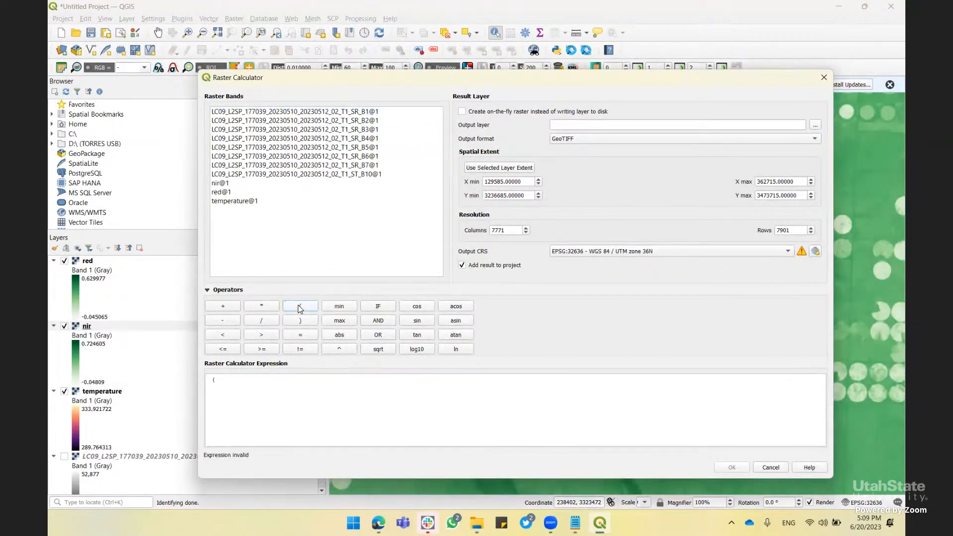
pyautogui.doubleClick(219, 184)
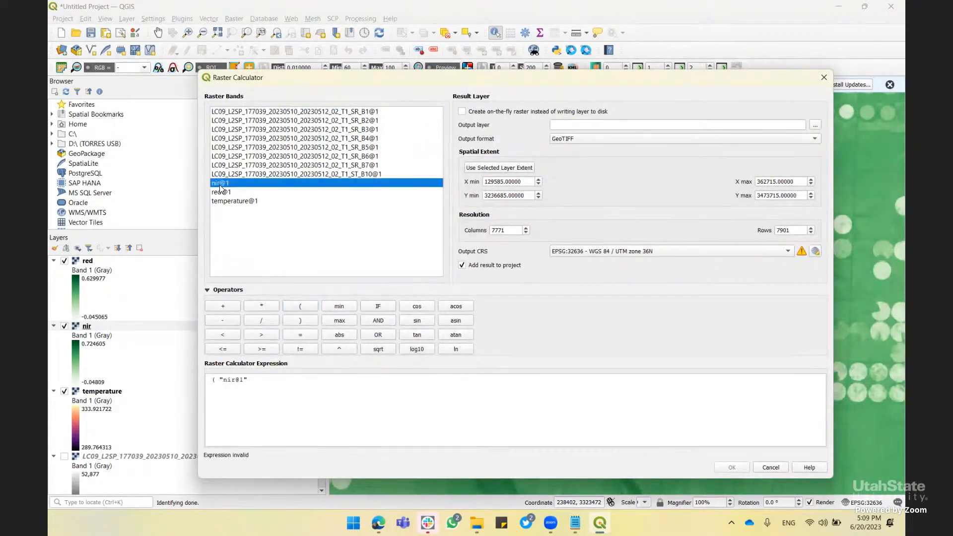
pyautogui.click(232, 319)
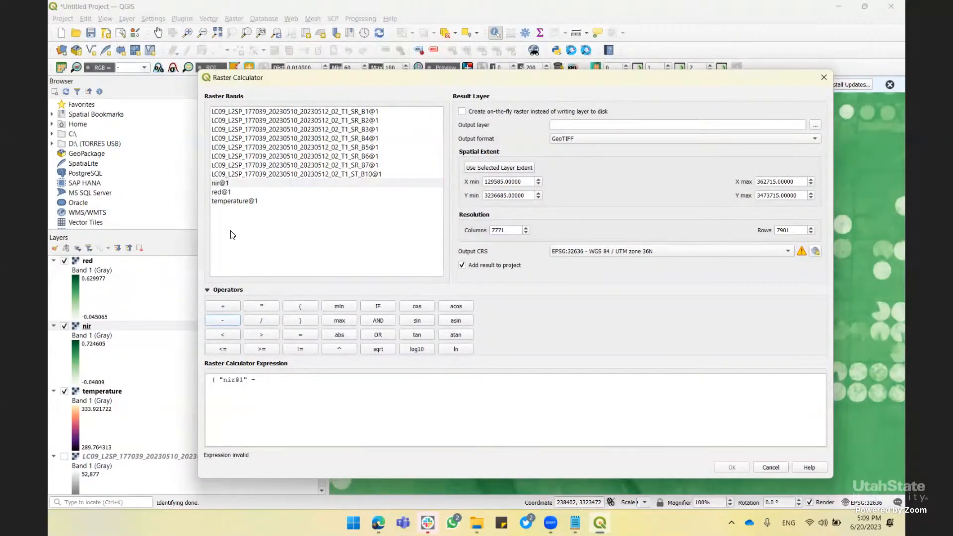
pyautogui.click(224, 191)
pyautogui.doubleClick(225, 191)
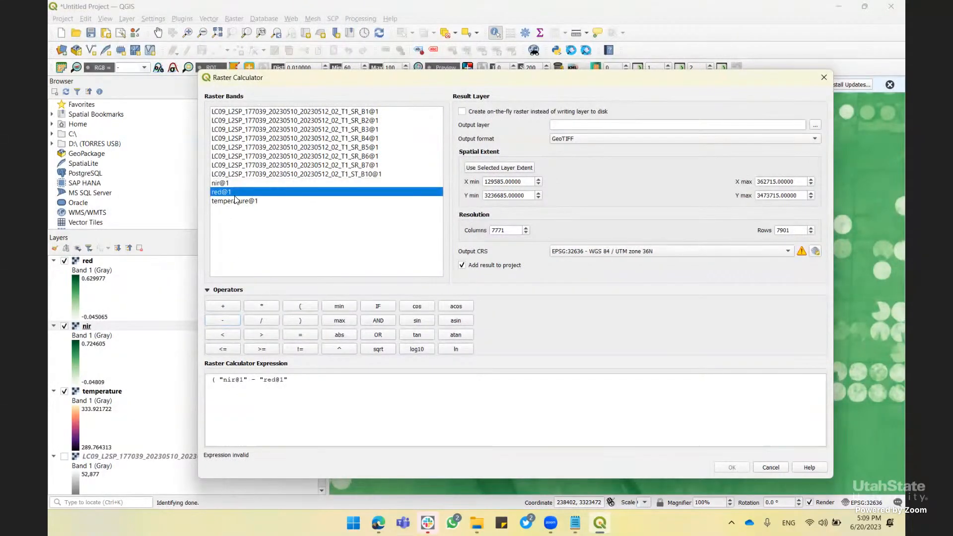
pyautogui.click(301, 320)
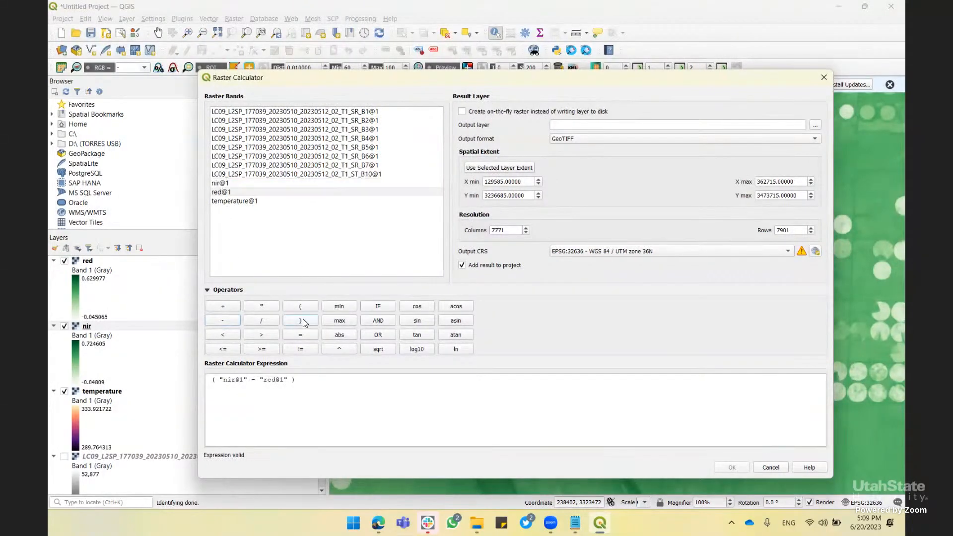
# Complete the expression by dividing the numerator by ( "nir@1" + "red@1" )
pyautogui.click(265, 319)
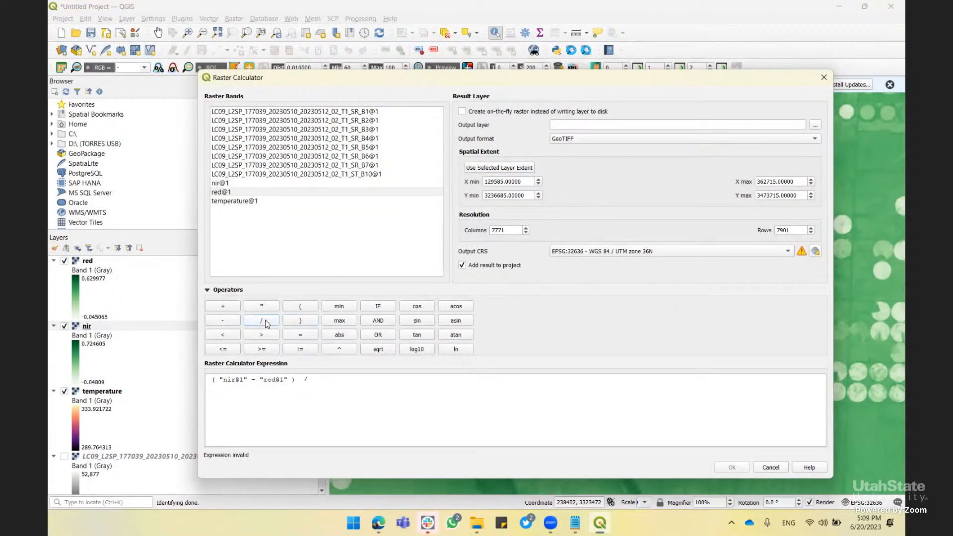
pyautogui.click(310, 306)
pyautogui.doubleClick(221, 182)
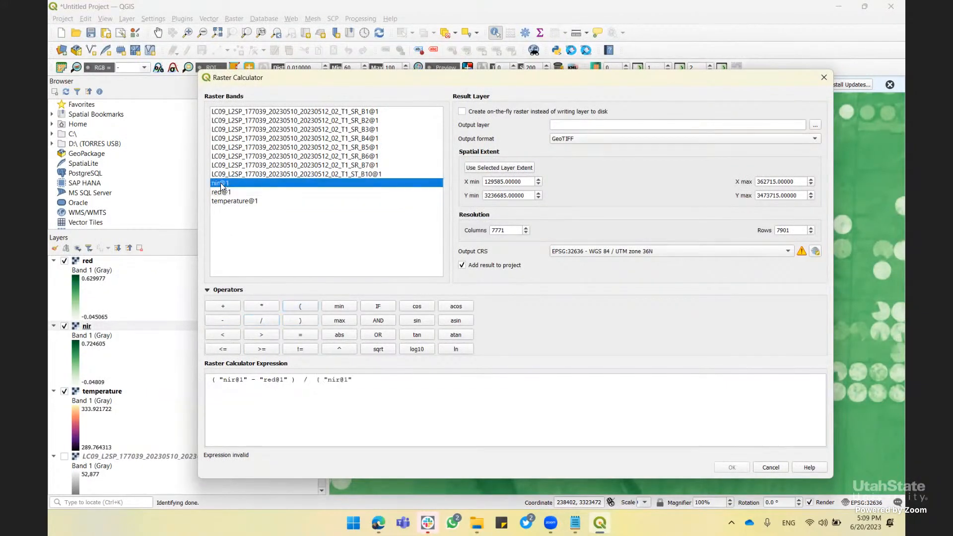
pyautogui.click(224, 311)
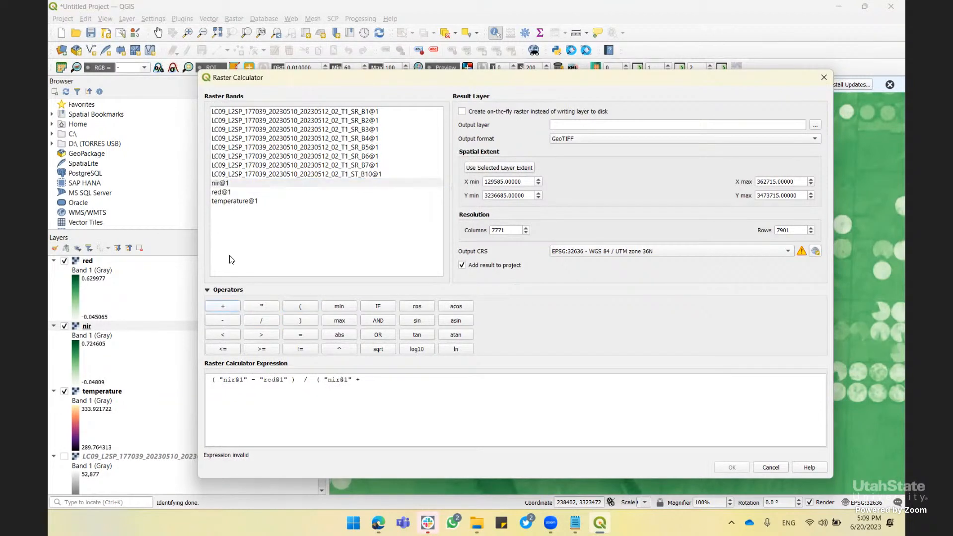
pyautogui.doubleClick(227, 192)
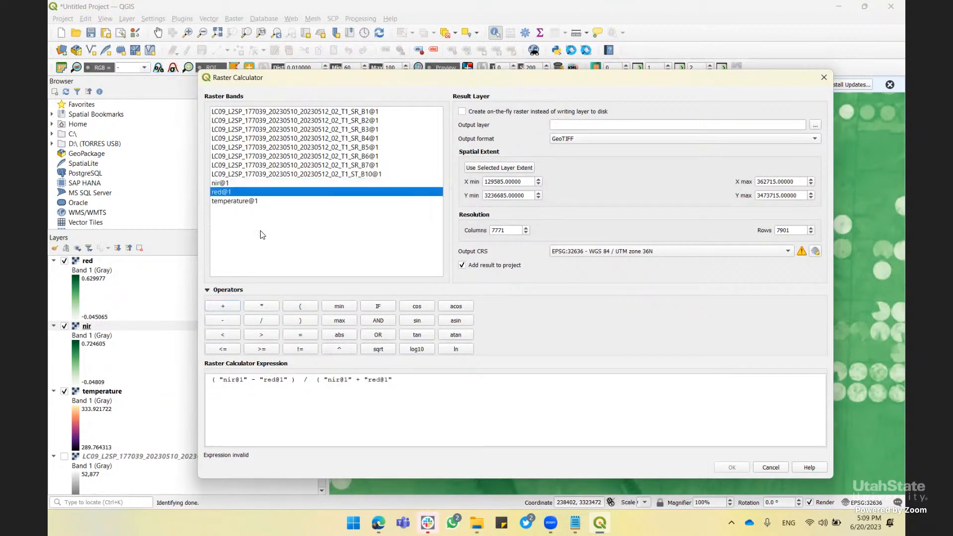
pyautogui.click(311, 323)
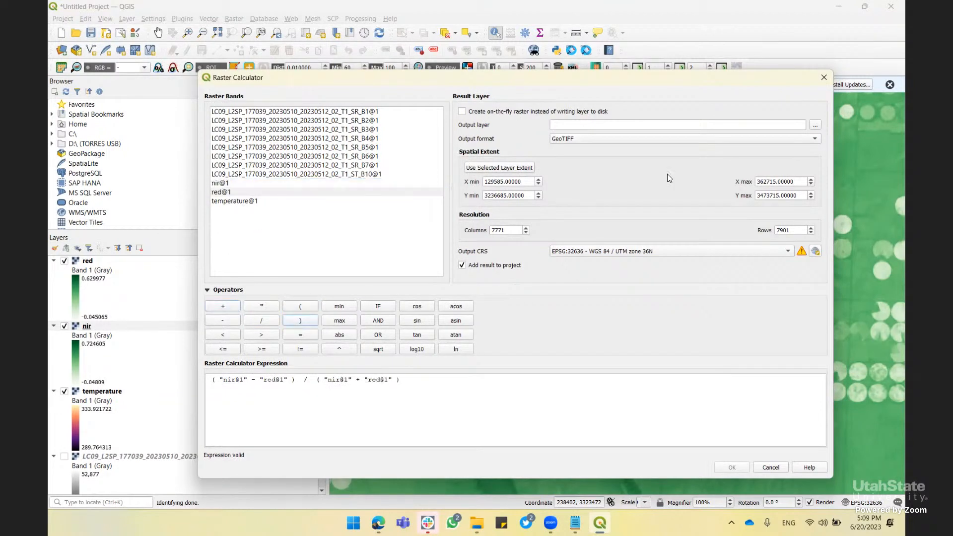
# Set the output layer to ndvi.tif in the QGIS Remote Sensinsg folder and run the calculation
pyautogui.click(815, 126)
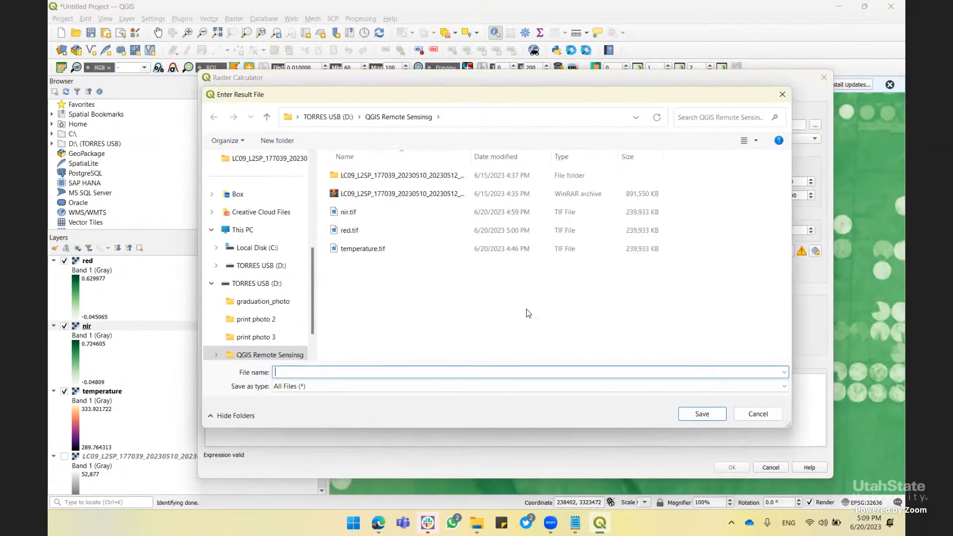
pyautogui.write('ndvi.tif')
pyautogui.click(709, 413)
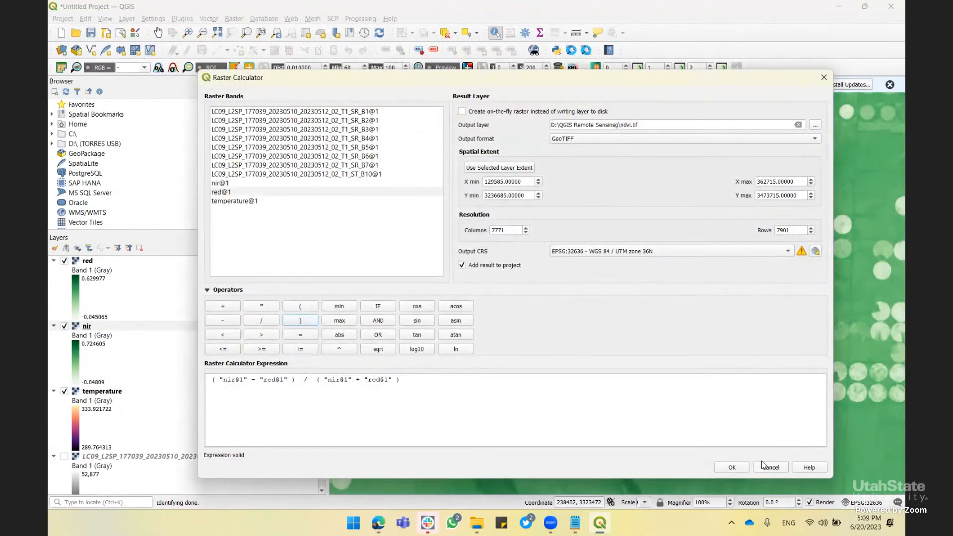
pyautogui.click(737, 467)
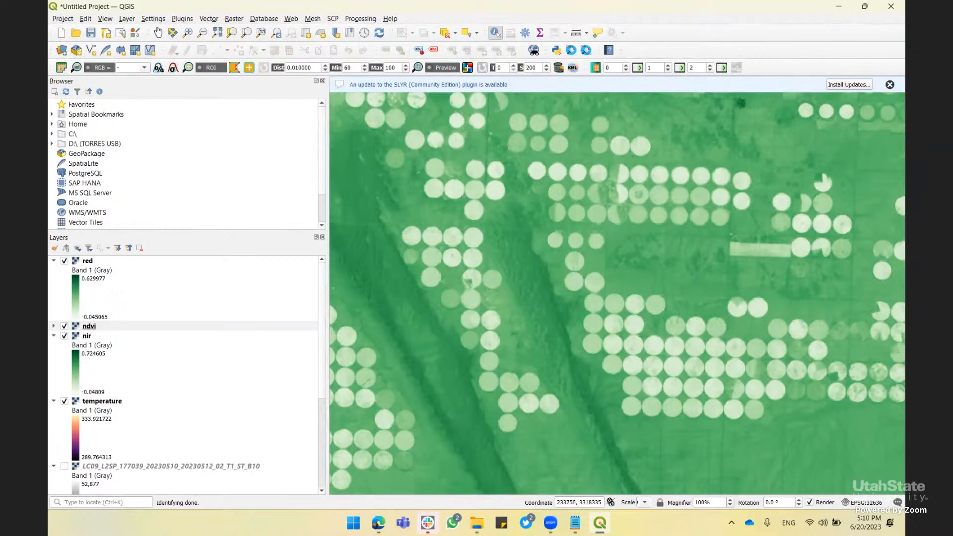
# Move the ndvi layer above red, hide and collapse the red layer, and expand ndvi's legend
pyautogui.moveTo(119, 327); pyautogui.dragTo(117, 263)
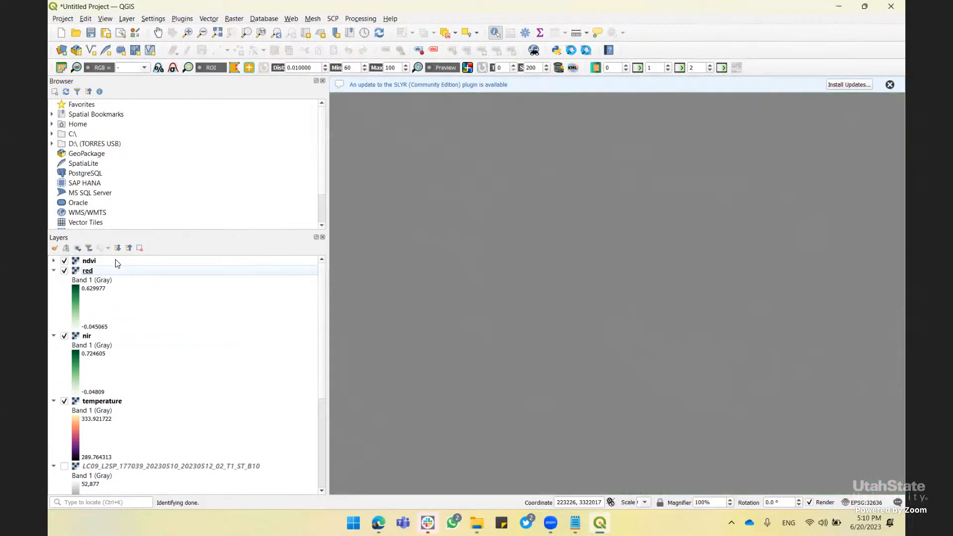
pyautogui.click(65, 271)
pyautogui.click(54, 270)
pyautogui.click(54, 260)
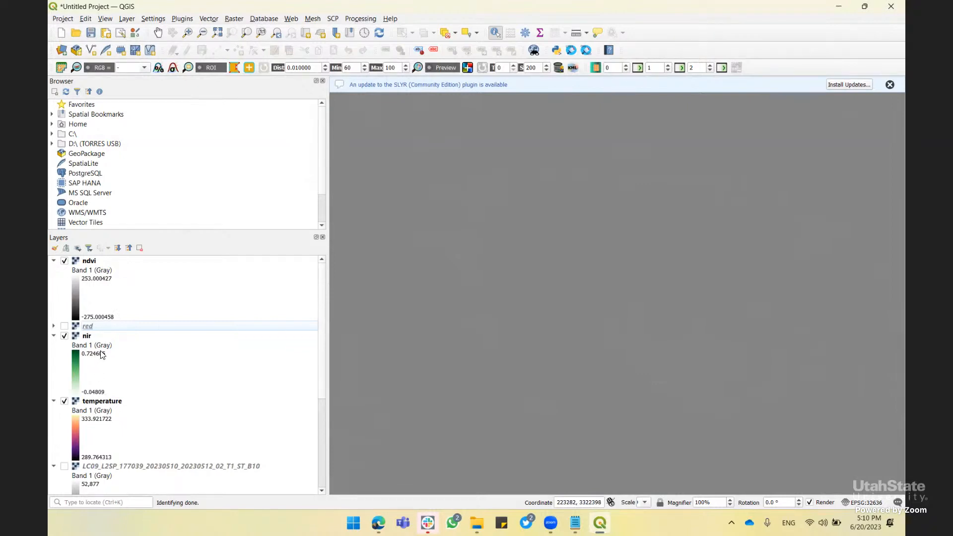
# Remove the ndvi layer from the project
pyautogui.click(91, 263)
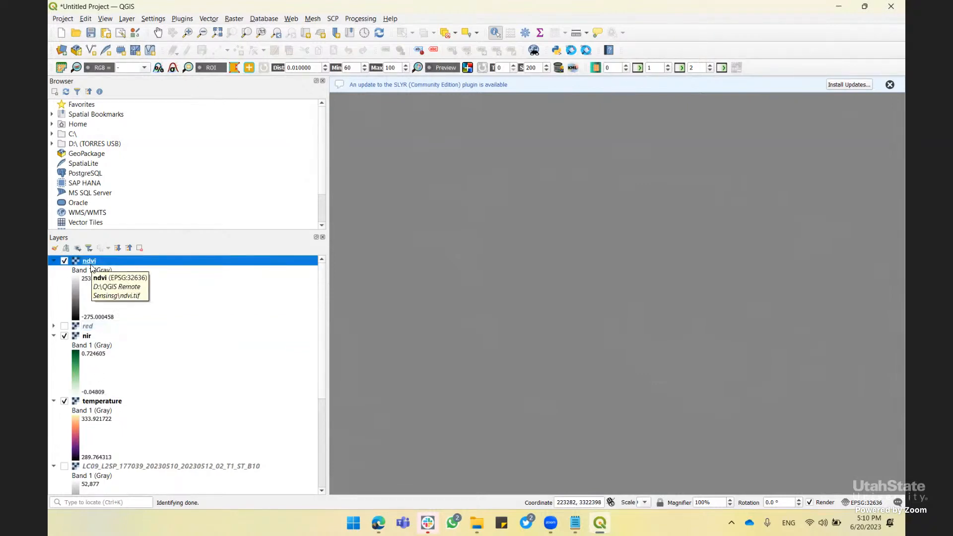
pyautogui.rightClick(91, 266)
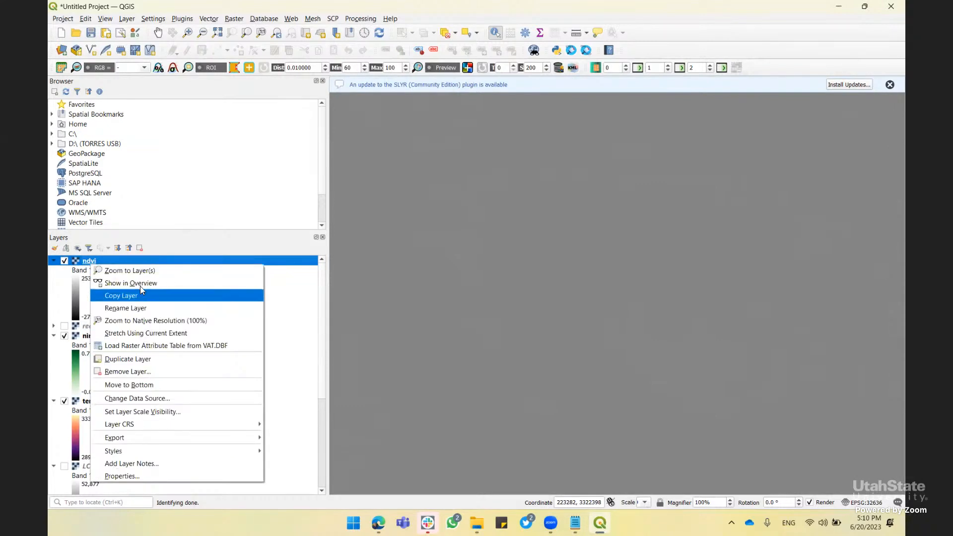
pyautogui.click(138, 369)
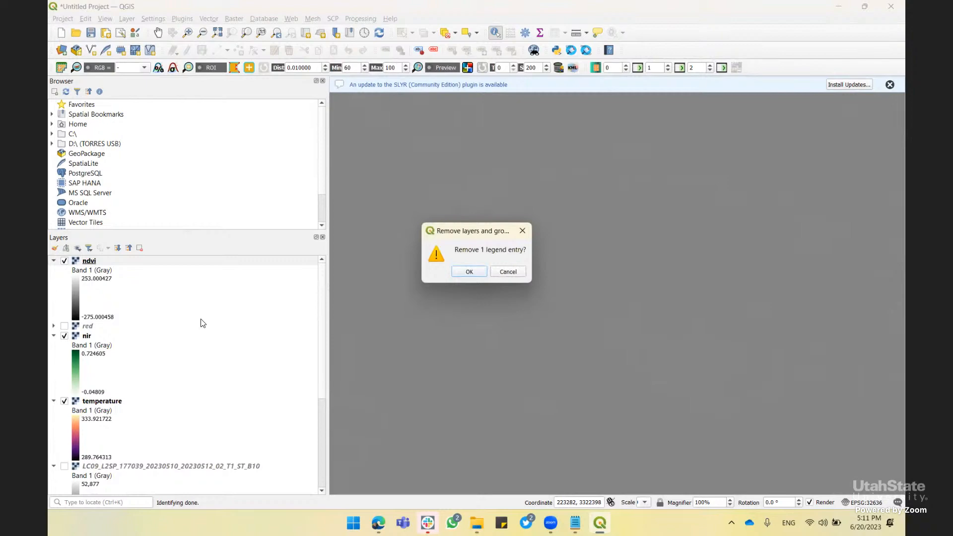
pyautogui.click(474, 271)
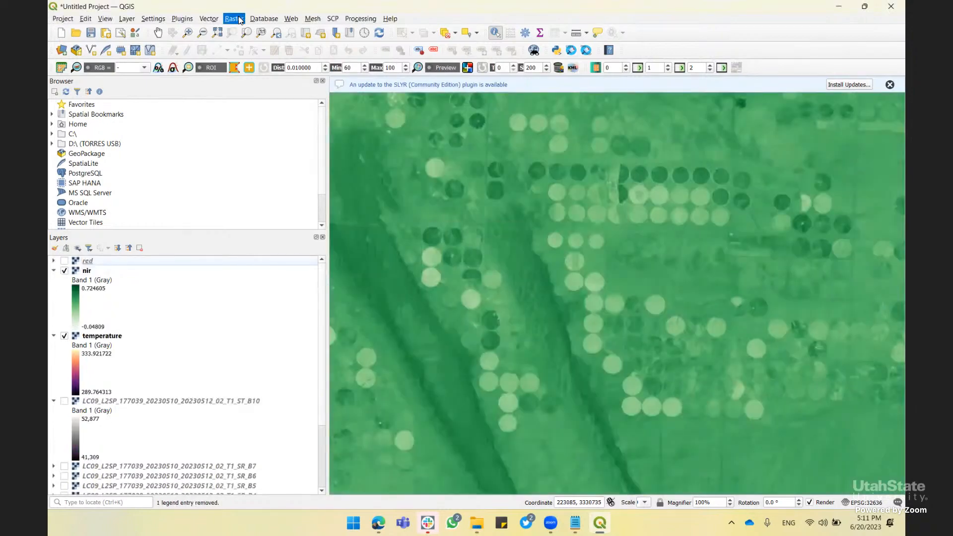
# Start a new raster calculation and enter the NDVI numerator ( "nir@1" - "red@1" )
pyautogui.click(234, 18)
pyautogui.click(248, 29)
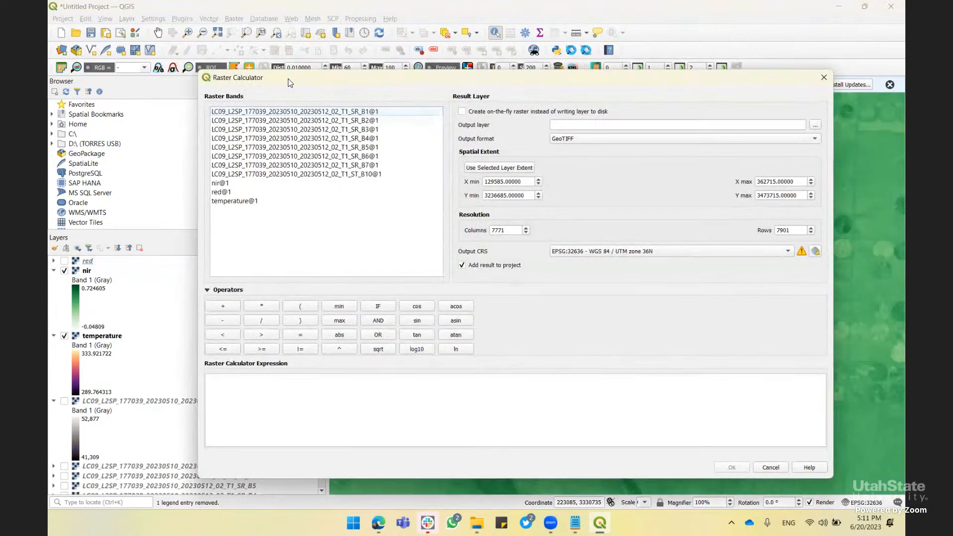
pyautogui.click(300, 309)
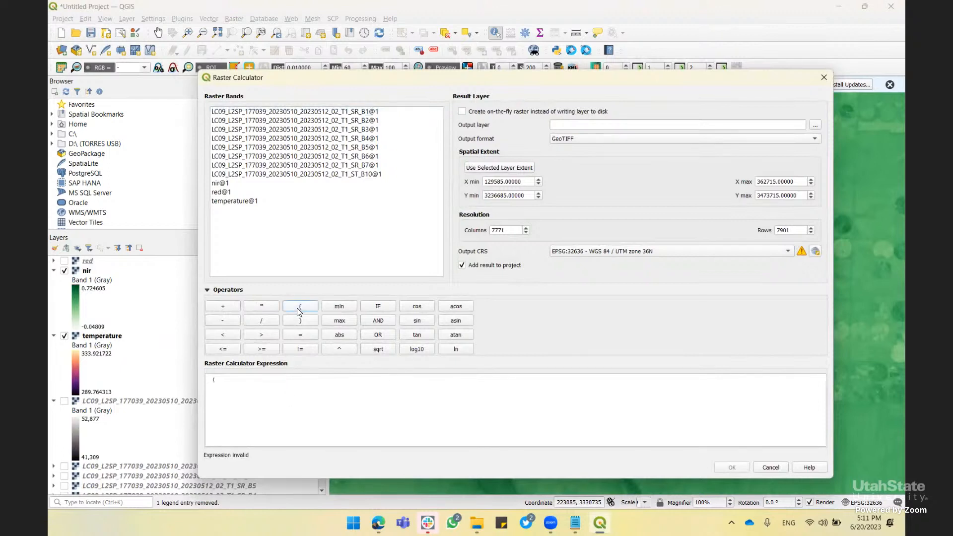
pyautogui.doubleClick(219, 184)
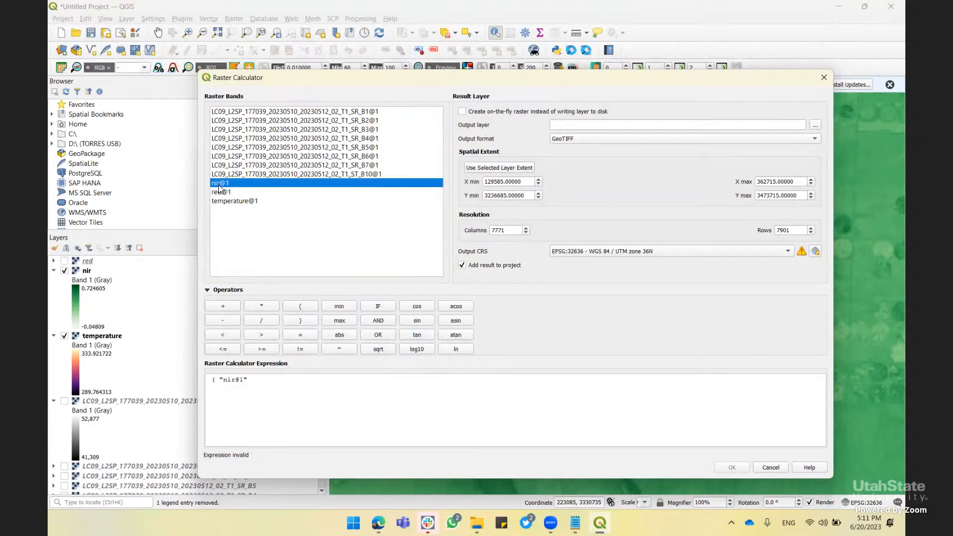
pyautogui.click(234, 323)
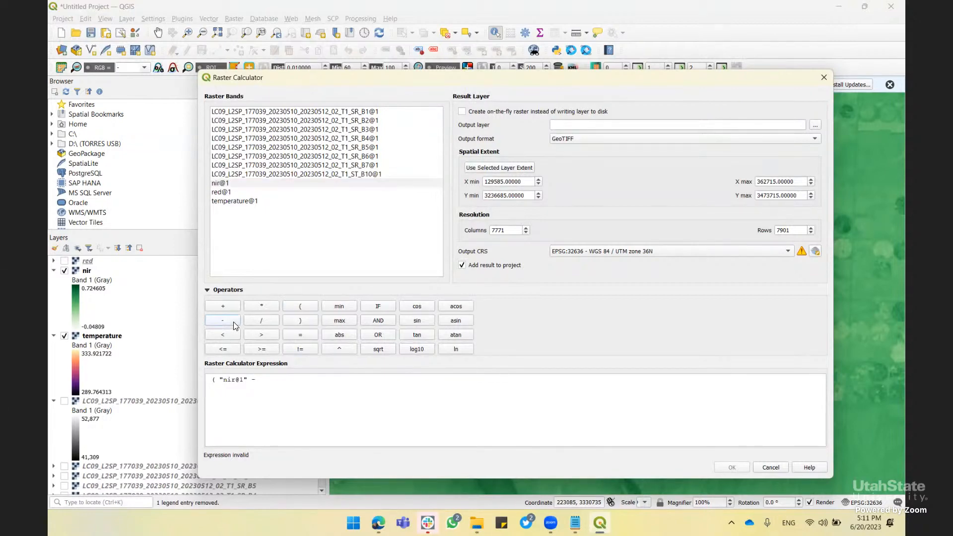
pyautogui.doubleClick(228, 193)
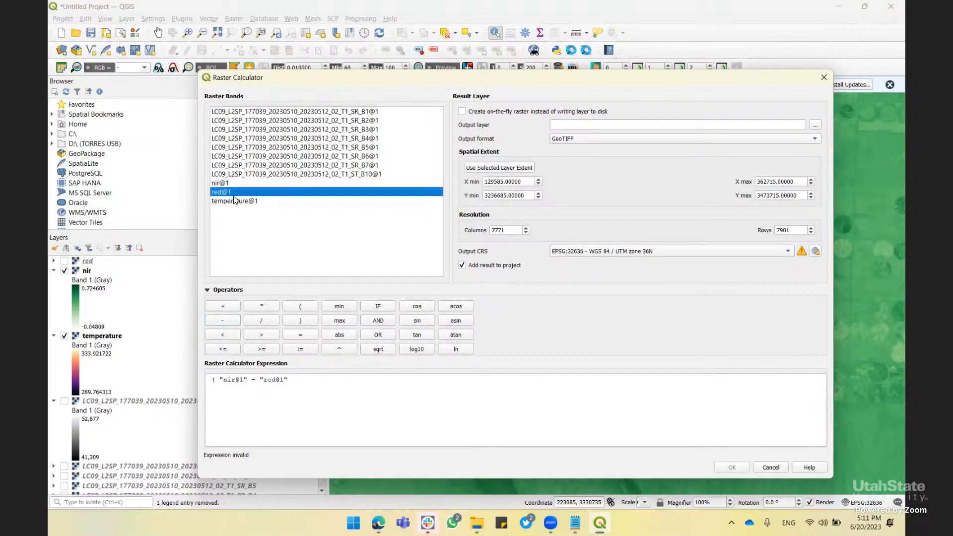
pyautogui.click(308, 320)
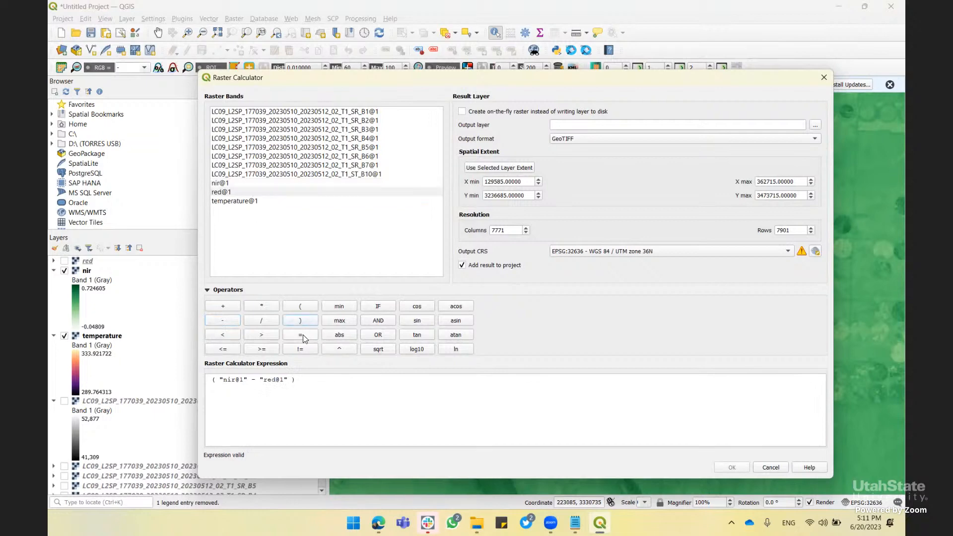
# Divide the numerator by ( "nir@1" + "red@1" ) to complete the NDVI expression
pyautogui.click(265, 324)
pyautogui.click(300, 306)
pyautogui.press('BackSpace')
pyautogui.doubleClick(221, 182)
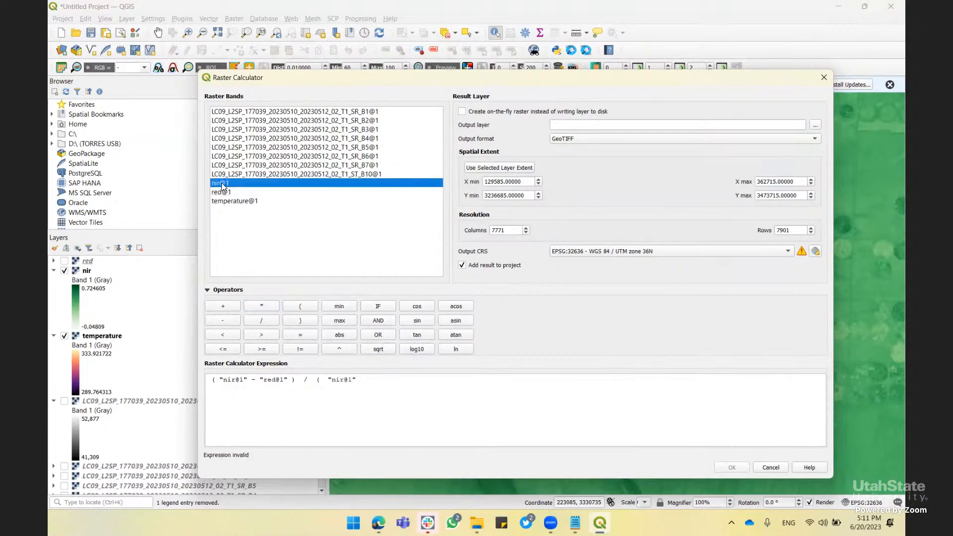
pyautogui.click(224, 307)
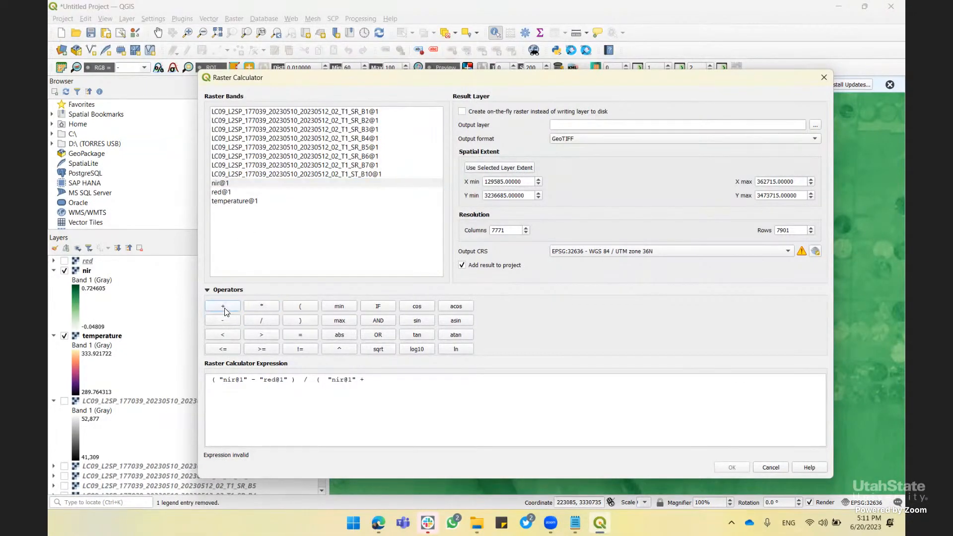
pyautogui.doubleClick(225, 192)
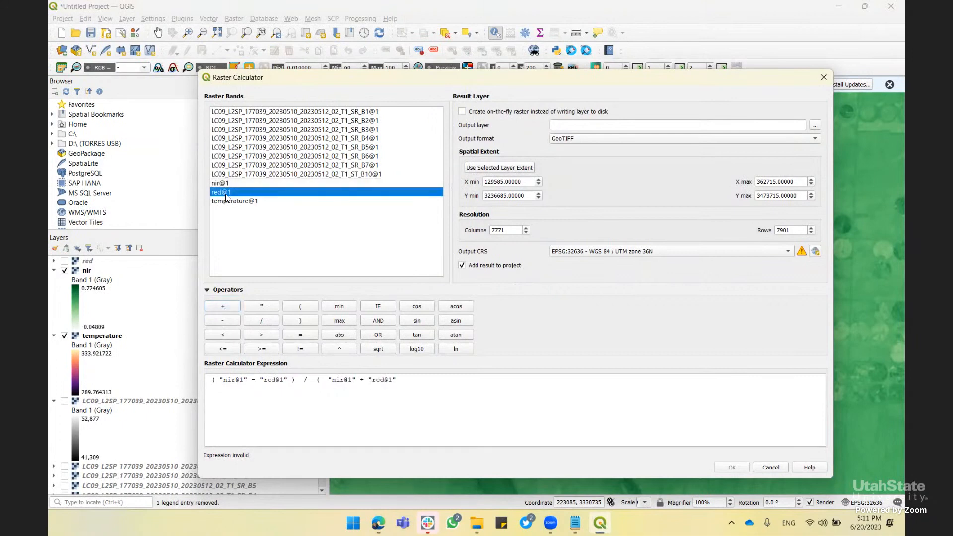
pyautogui.click(304, 320)
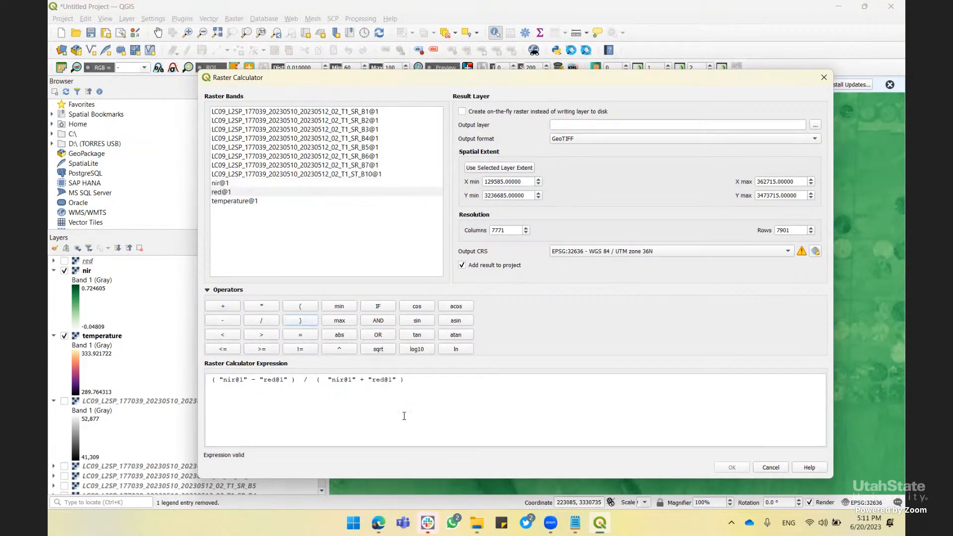
pyautogui.click(304, 395)
# Set the output layer to ndvi.tif in the QGIS Remote Sensinsg folder, replacing the existing file, and run the calculation
pyautogui.click(816, 126)
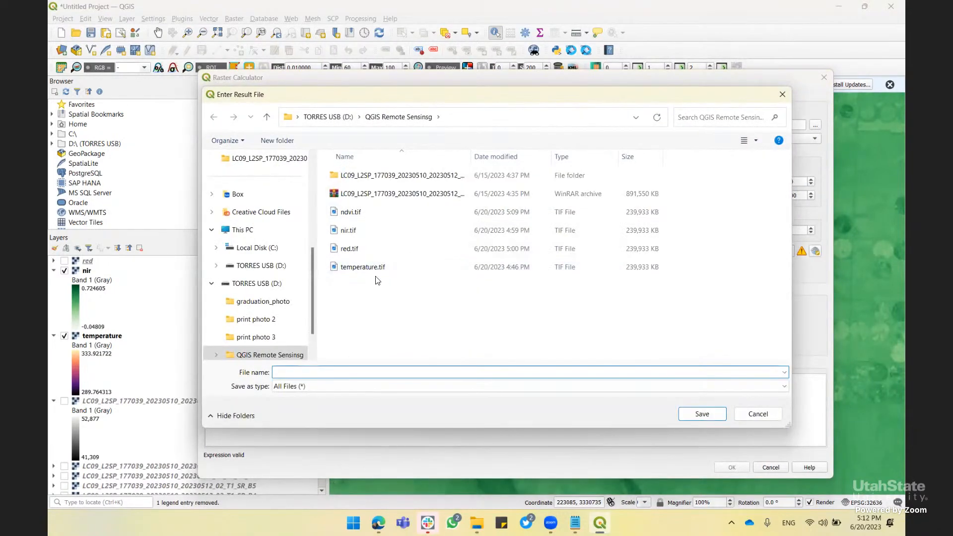
pyautogui.click(363, 219)
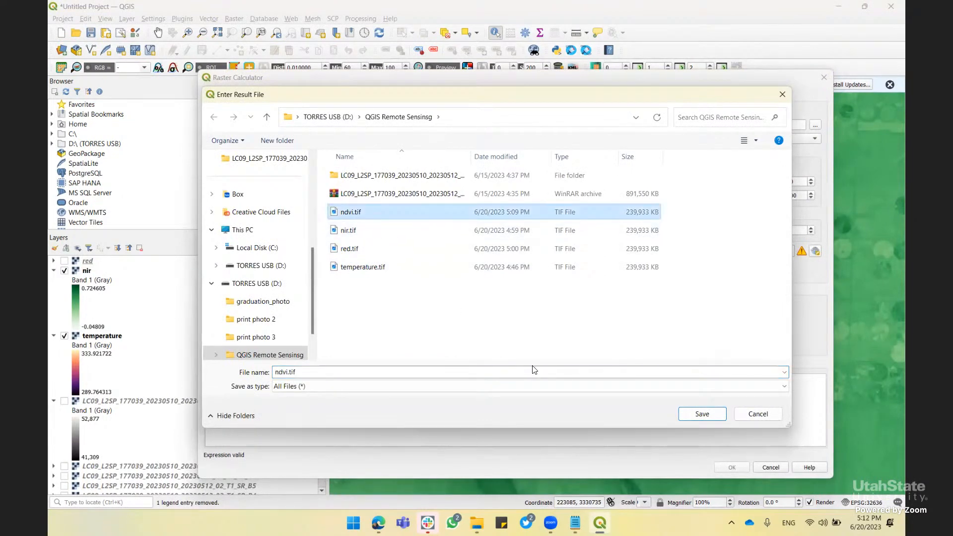
pyautogui.click(695, 413)
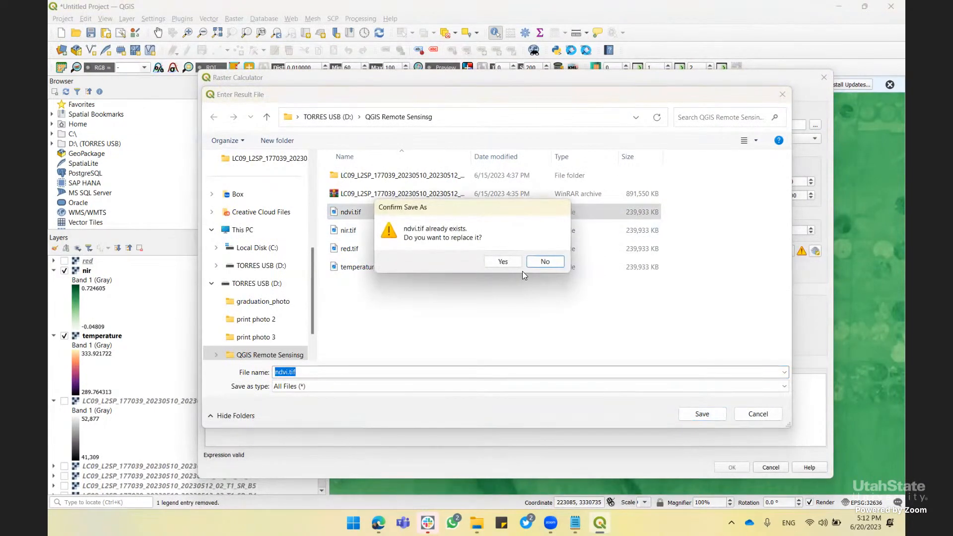
pyautogui.click(503, 261)
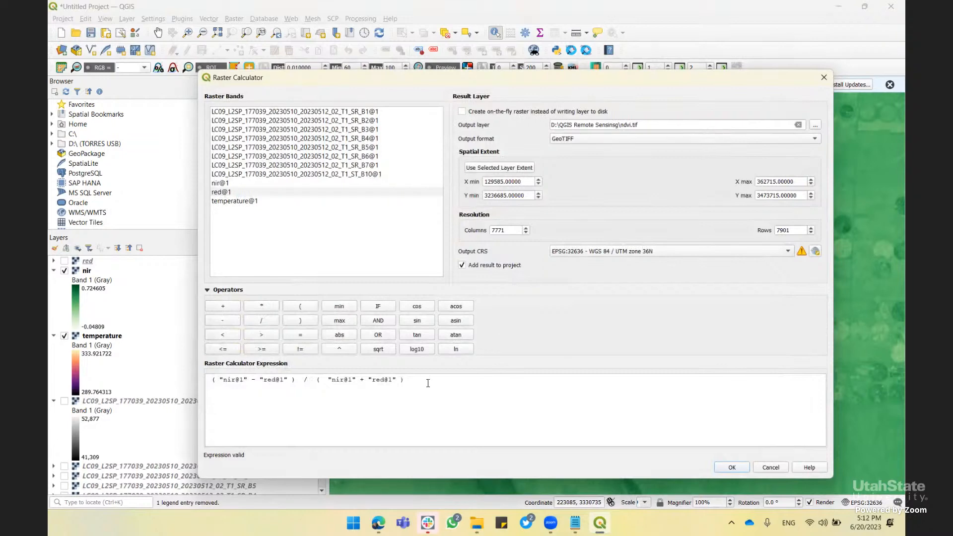
pyautogui.click(727, 467)
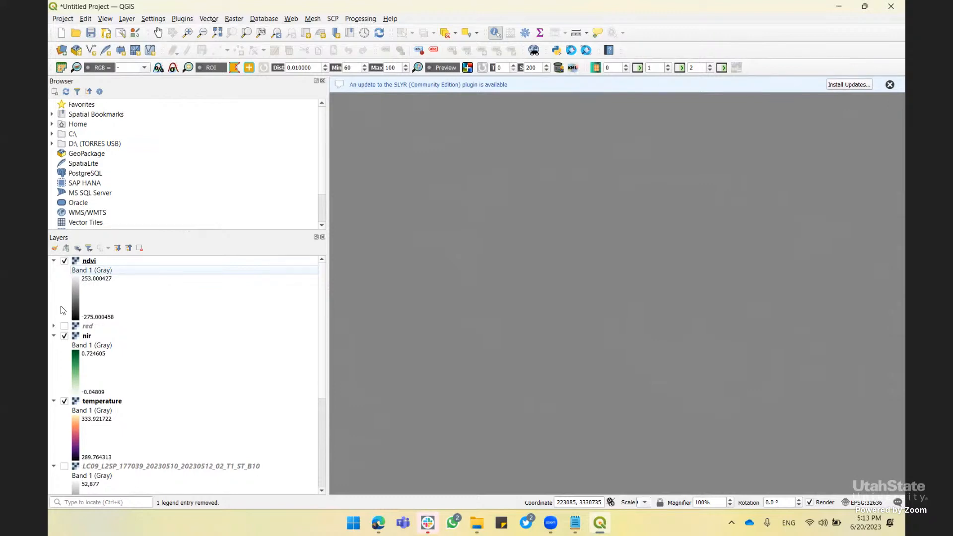
# Expand the red layer's legend, show the red layer and hide the ndvi layer
pyautogui.click(54, 327)
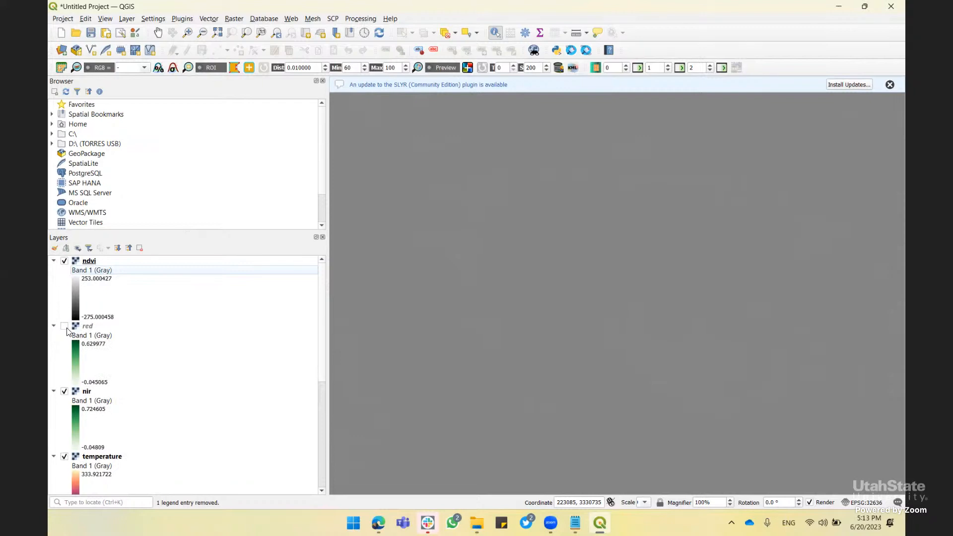
pyautogui.click(64, 326)
pyautogui.click(64, 261)
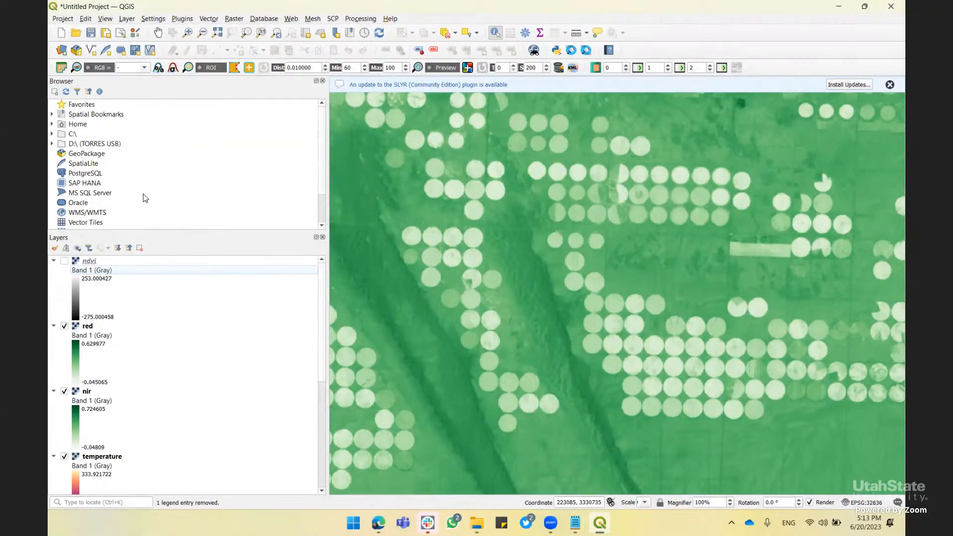
# Remove the ndvi layer from the project
pyautogui.click(91, 262)
pyautogui.rightClick(91, 261)
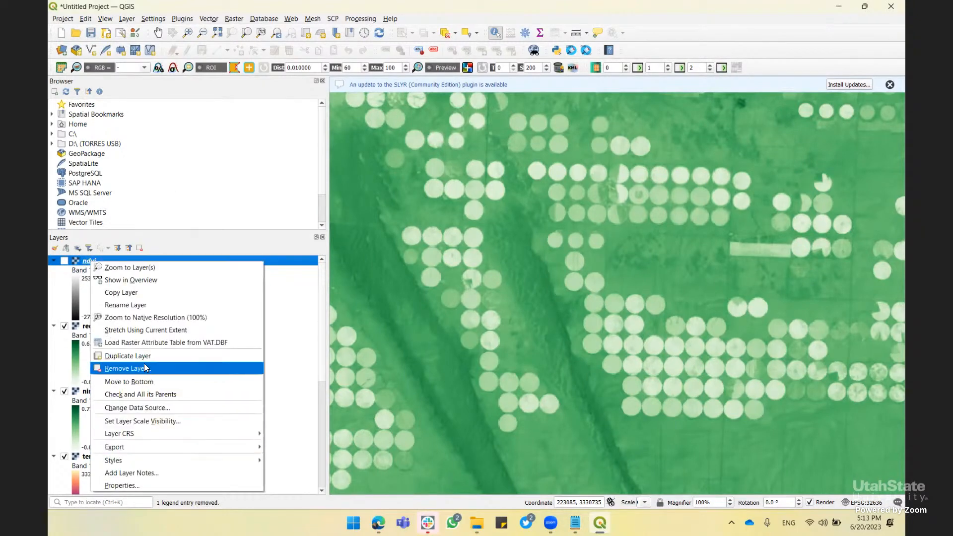
pyautogui.click(124, 368)
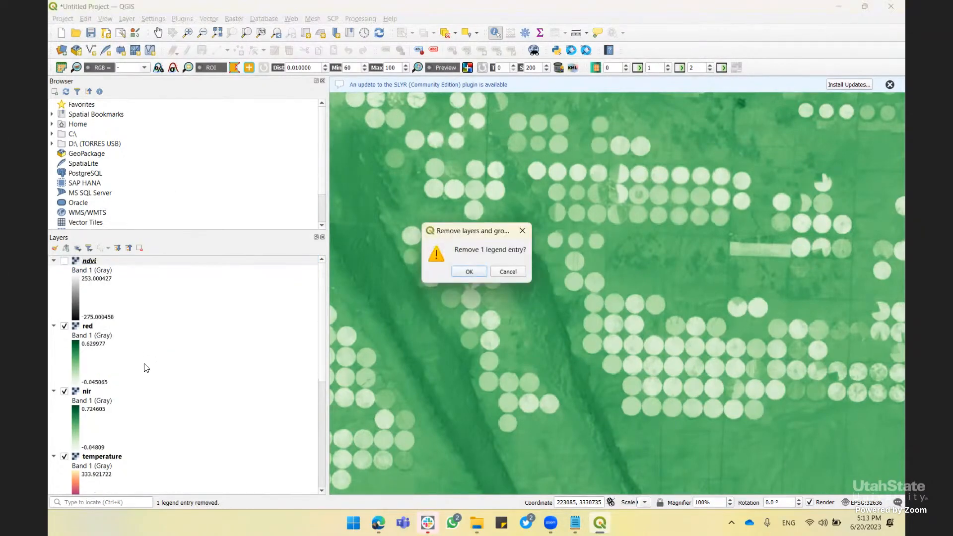
pyautogui.click(467, 274)
# Begin another raster calculation with the numerator ( "nir@1" - "red@1" )
pyautogui.click(234, 19)
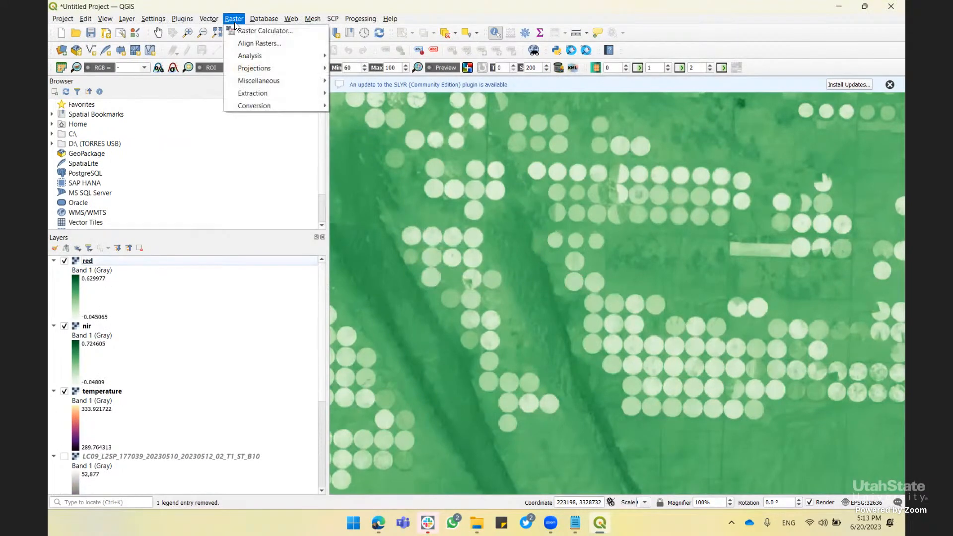
pyautogui.click(242, 31)
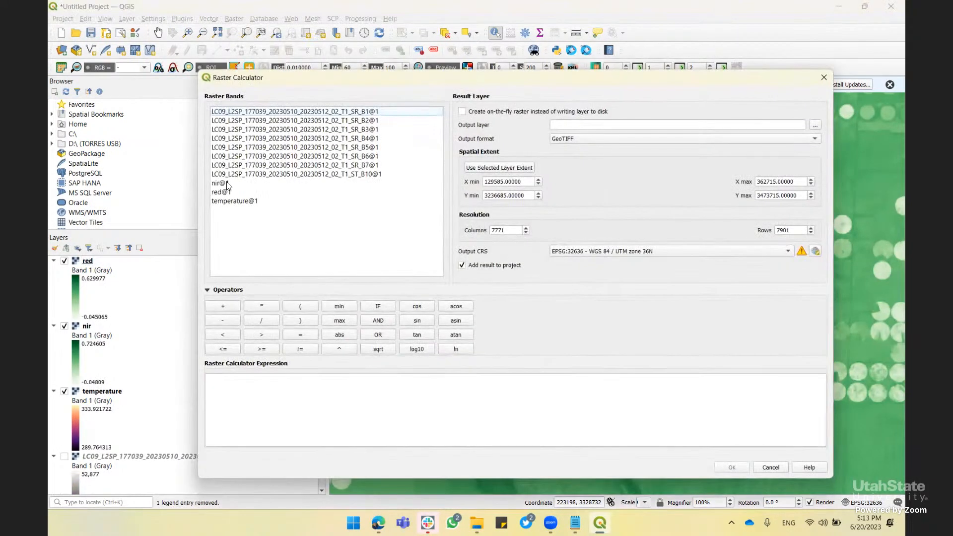
pyautogui.click(226, 184)
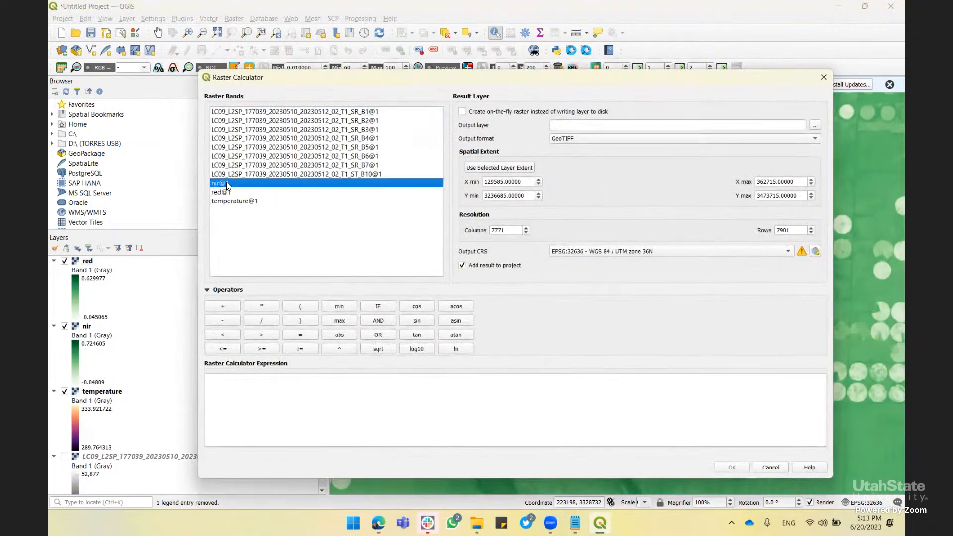
pyautogui.click(301, 306)
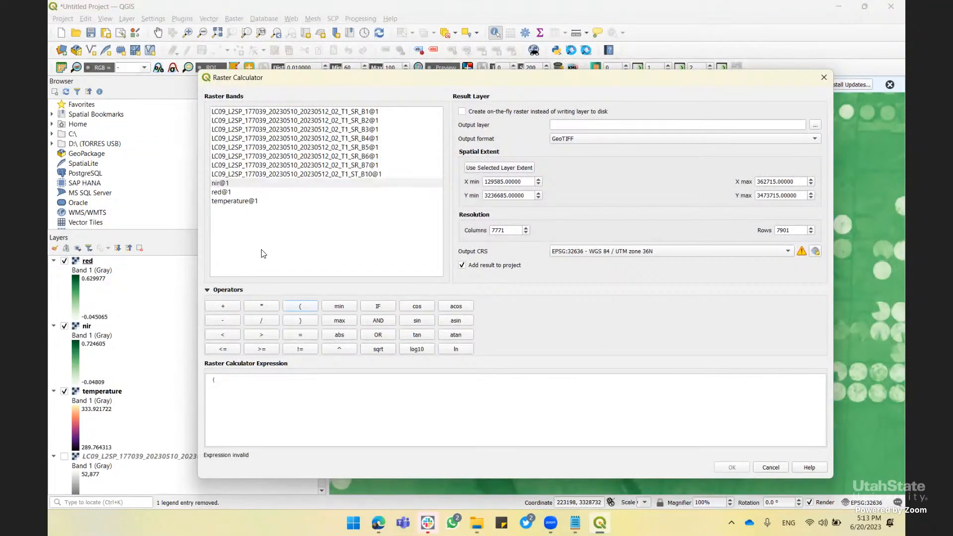
pyautogui.doubleClick(231, 183)
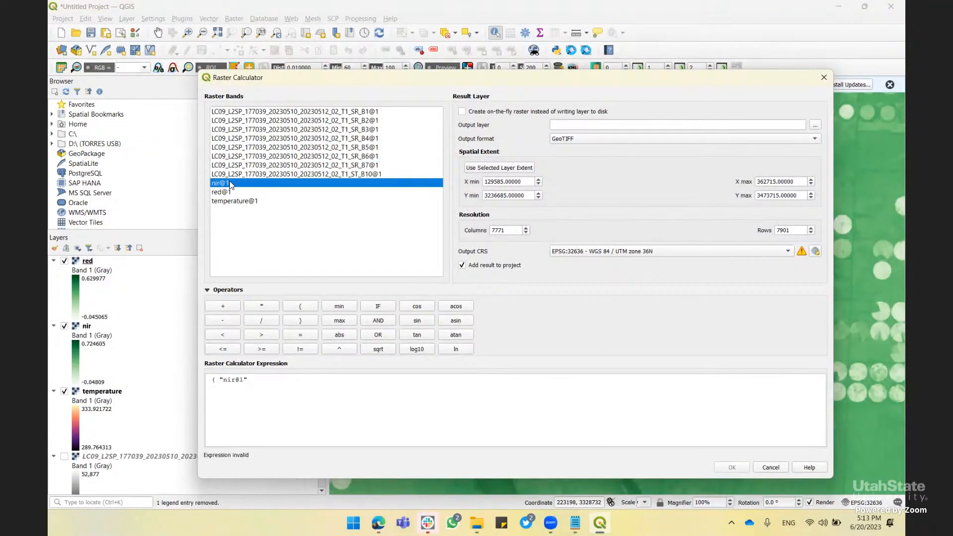
pyautogui.click(225, 321)
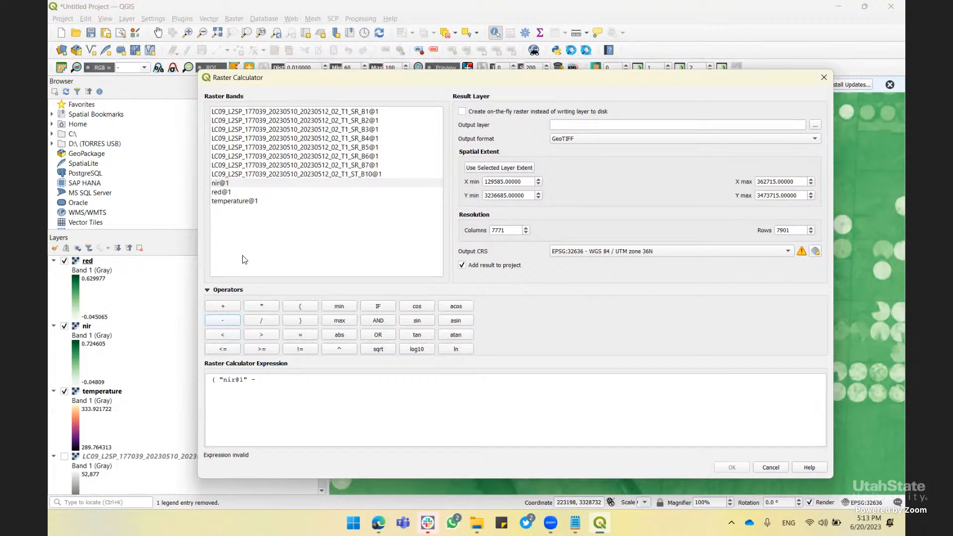
pyautogui.doubleClick(229, 193)
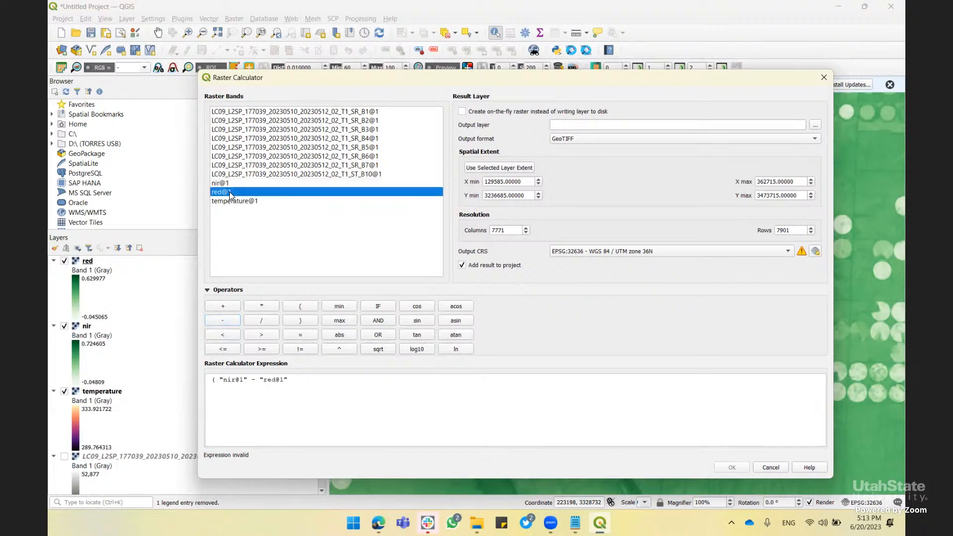
pyautogui.click(301, 321)
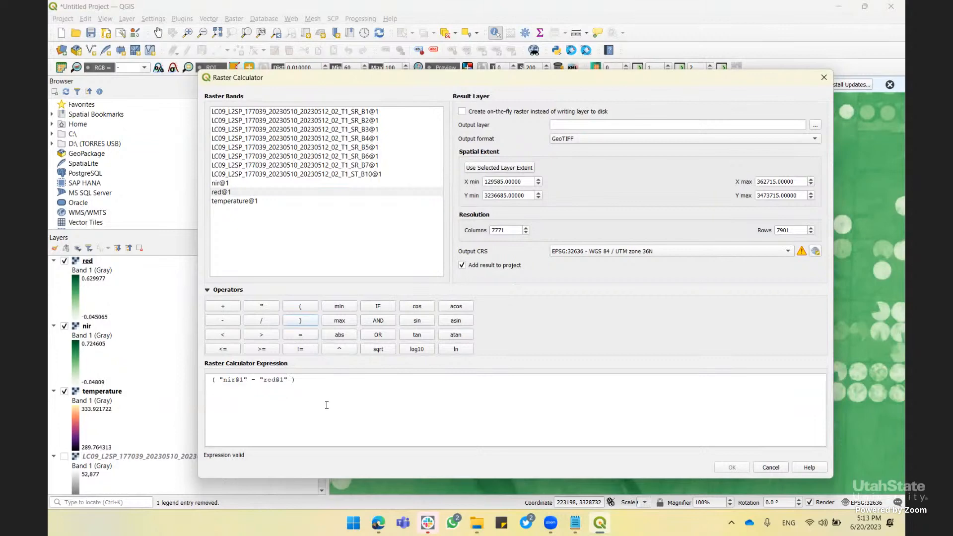
# Complete the expression by dividing the numerator by ( "nir@1" + "red@1" )
pyautogui.click(268, 323)
pyautogui.doubleClick(224, 182)
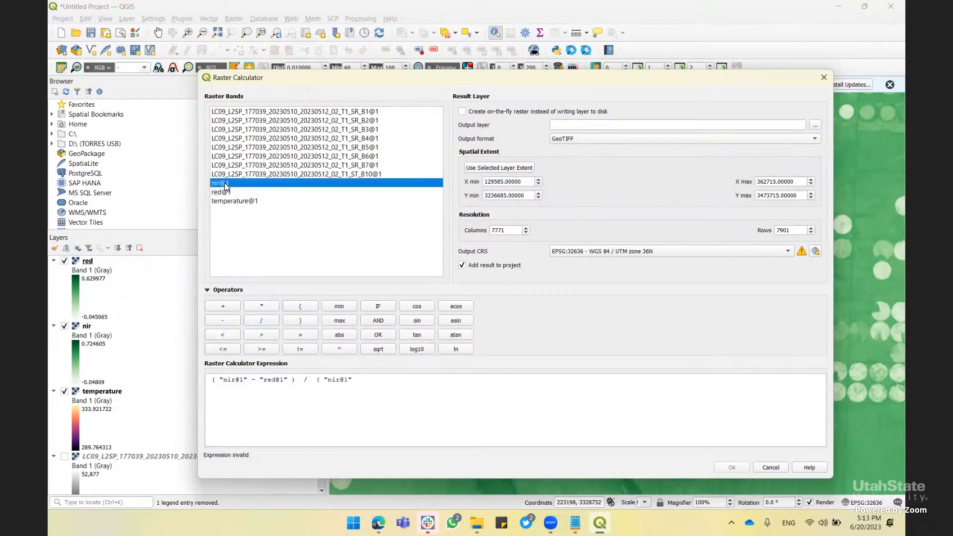
pyautogui.click(230, 308)
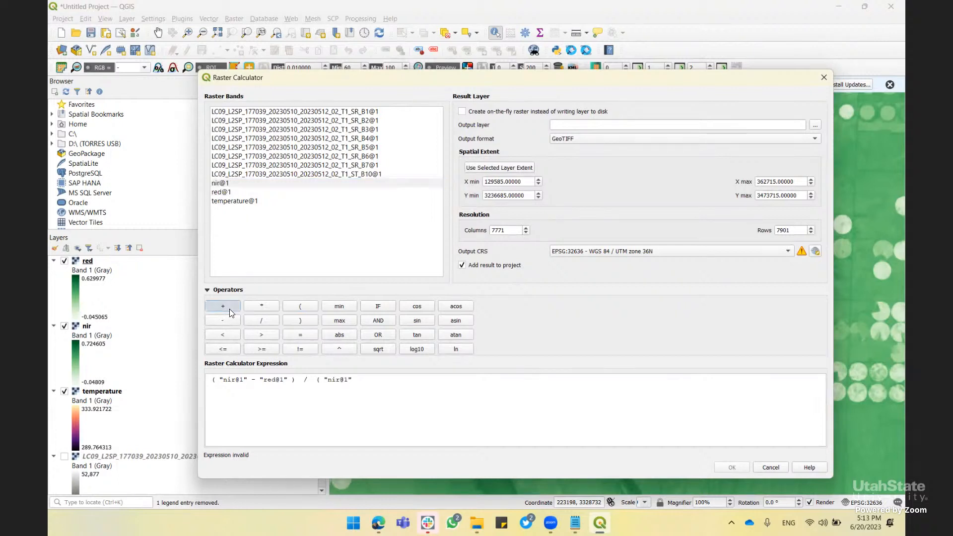
pyautogui.doubleClick(223, 192)
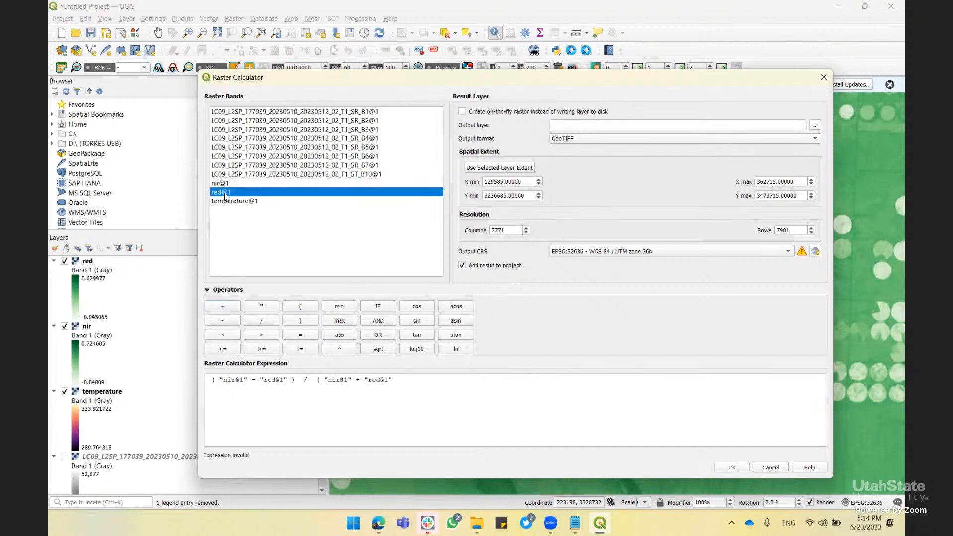
pyautogui.click(310, 319)
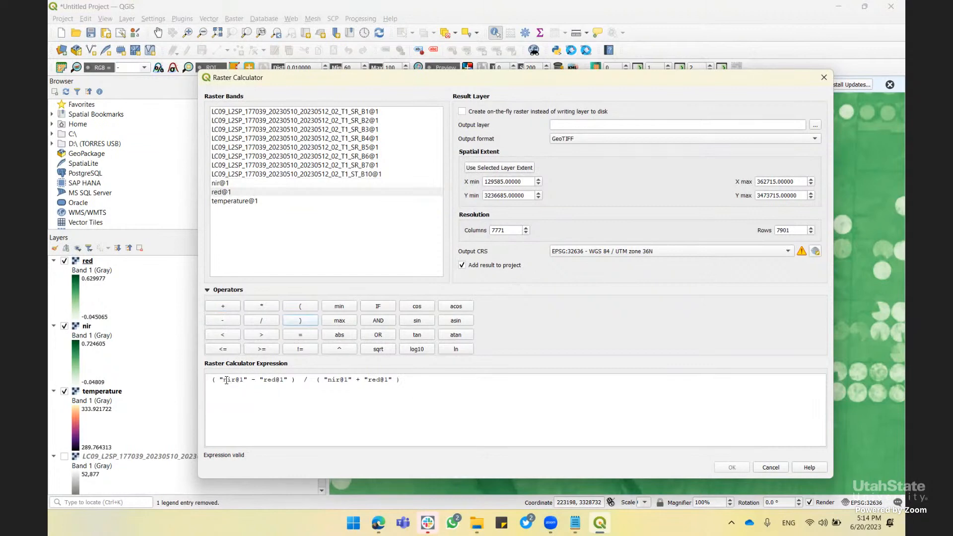
# Set the calculator output to ndvi2.tif in the QGIS Remote Sensinsg folder and run the NDVI calculation
pyautogui.click(813, 127)
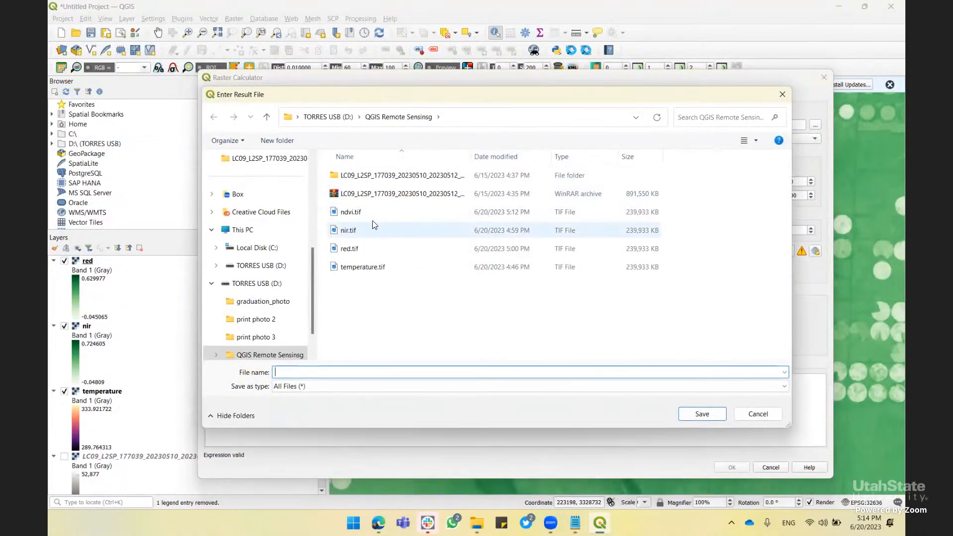
pyautogui.click(373, 216)
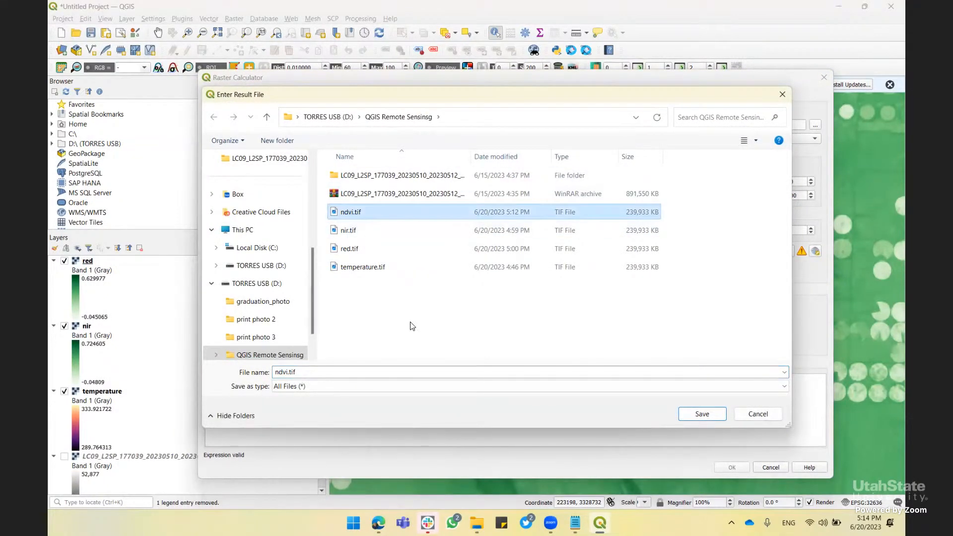
pyautogui.click(325, 373)
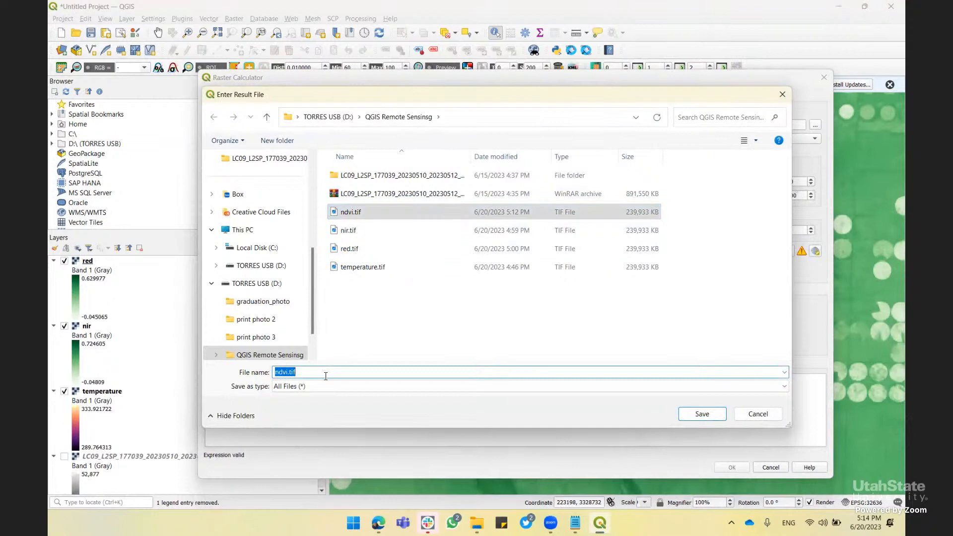
pyautogui.write('ndvi2')
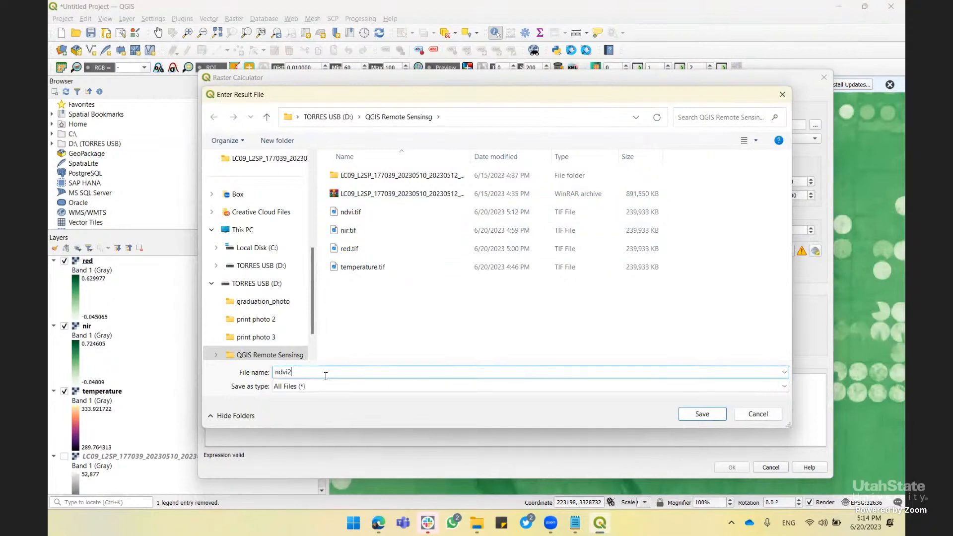
pyautogui.write('.tif')
pyautogui.click(695, 416)
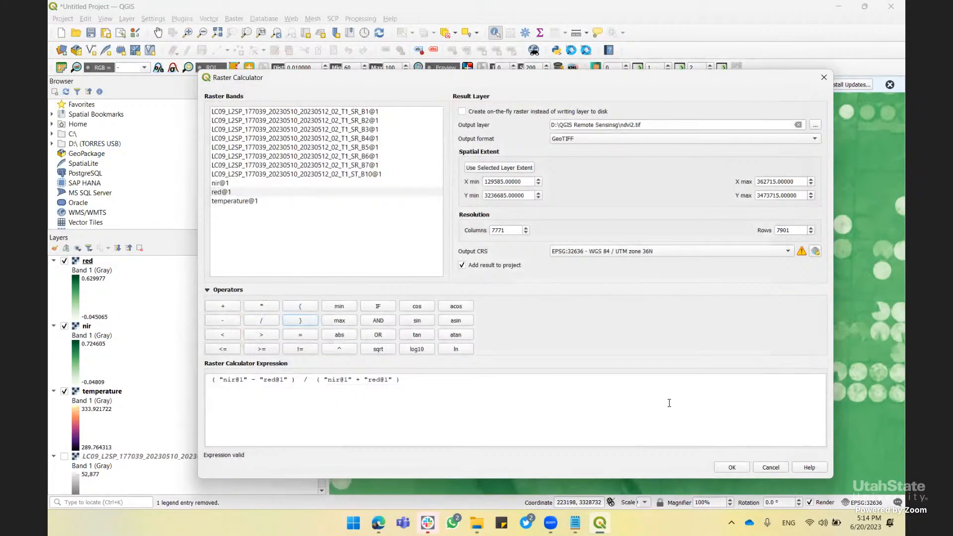
pyautogui.click(726, 466)
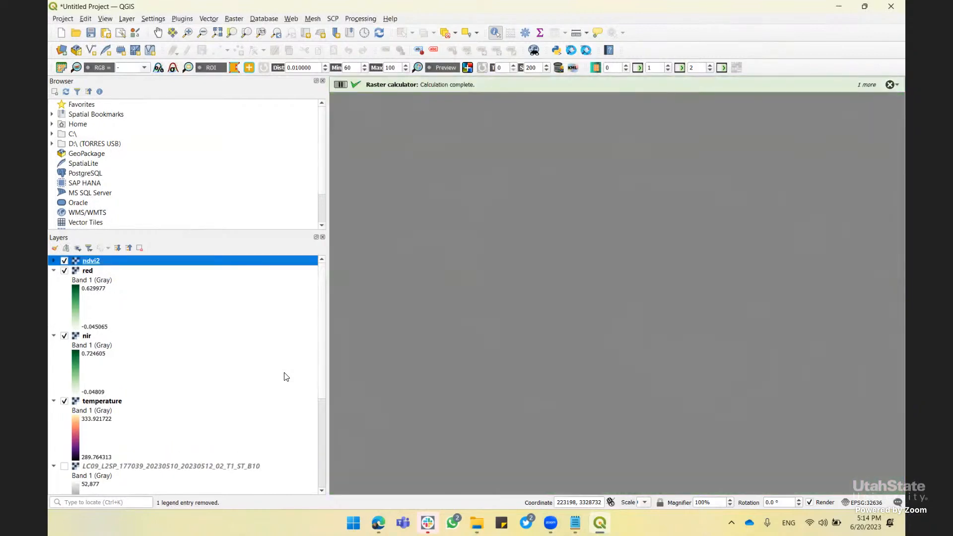
# Expand the ndvi2 layer's legend and identify pixel values at several spots on the map, closing the identify results when finished
pyautogui.click(54, 261)
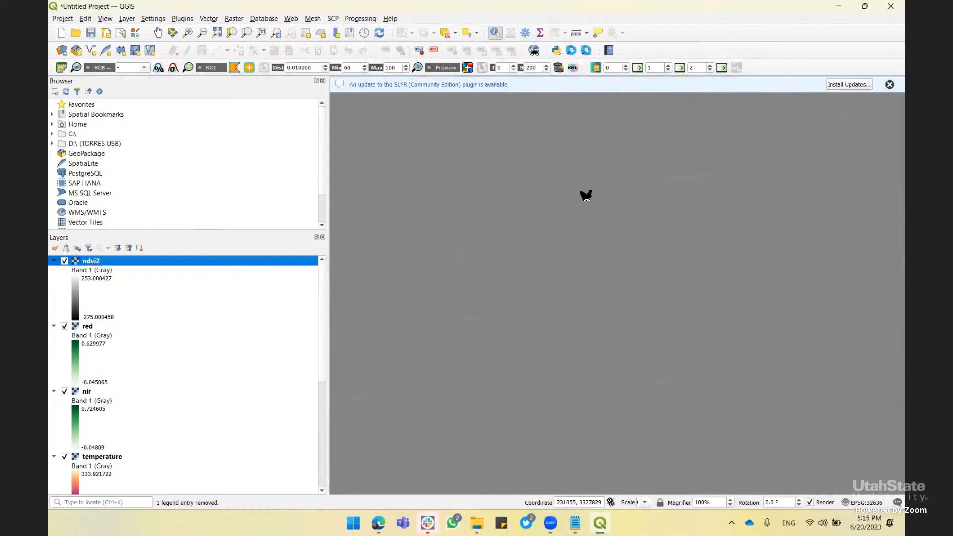
pyautogui.click(586, 195)
pyautogui.click(640, 268)
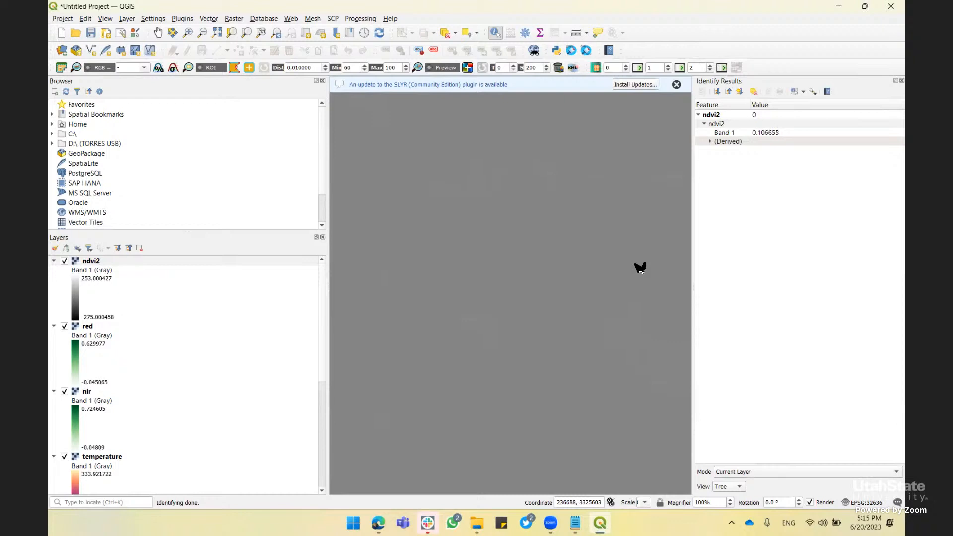
pyautogui.click(597, 271)
pyautogui.click(606, 187)
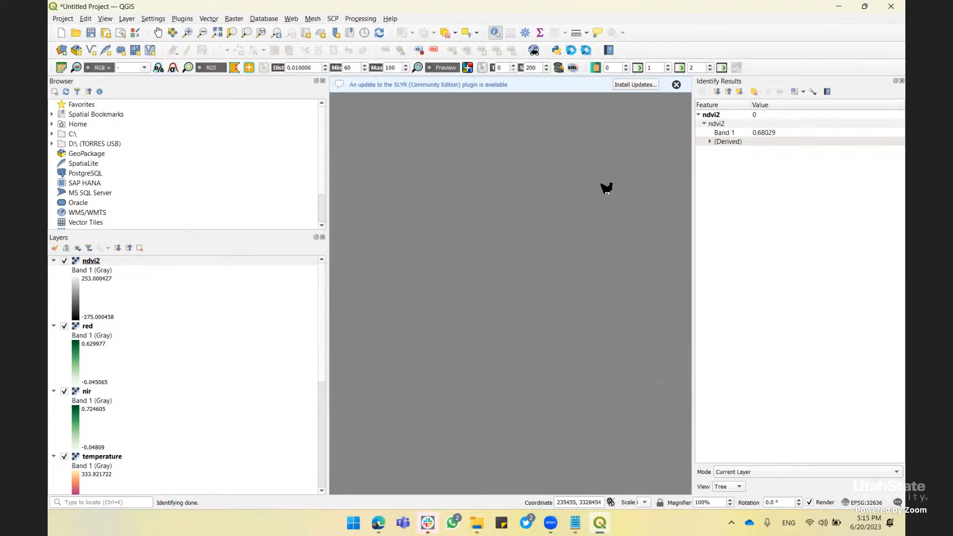
pyautogui.click(651, 286)
pyautogui.click(634, 226)
pyautogui.click(556, 294)
pyautogui.click(106, 262)
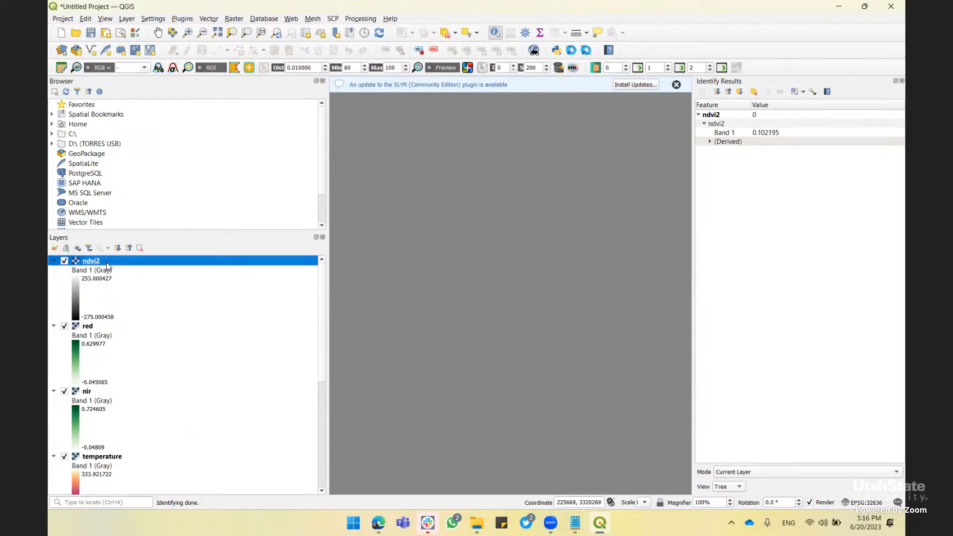
pyautogui.click(902, 81)
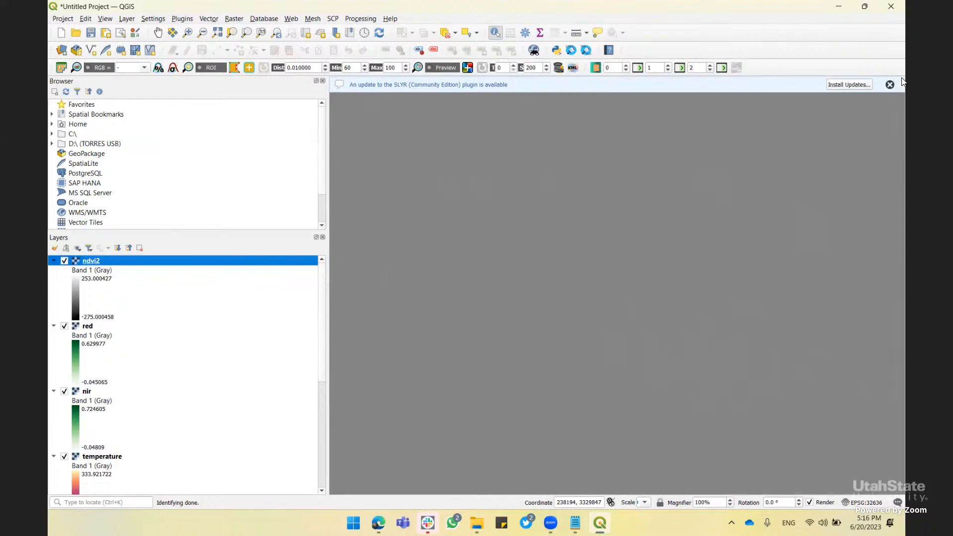
# Open the ndvi2 layer's symbology and change its render type to Singleband pseudocolor
pyautogui.rightClick(102, 261)
pyautogui.click(144, 472)
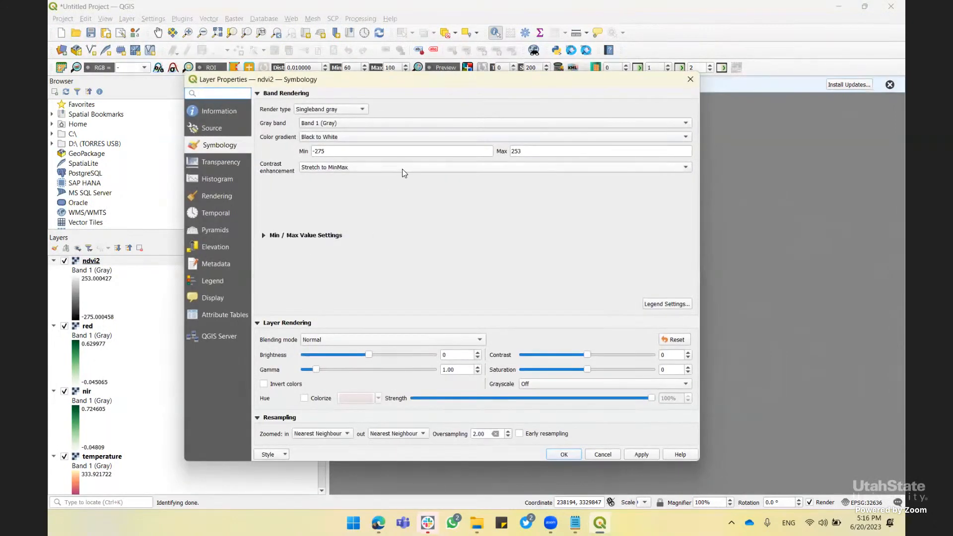
pyautogui.click(406, 168)
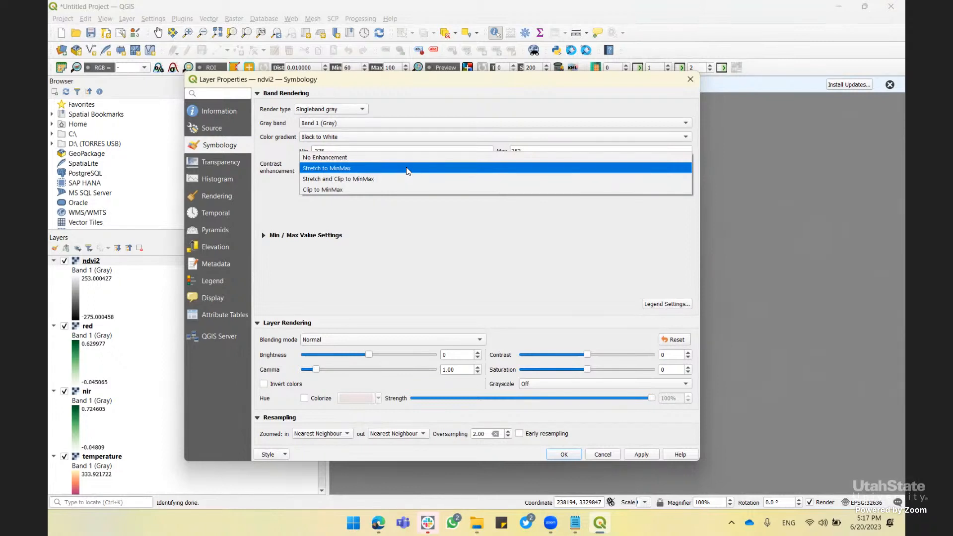
pyautogui.click(362, 109)
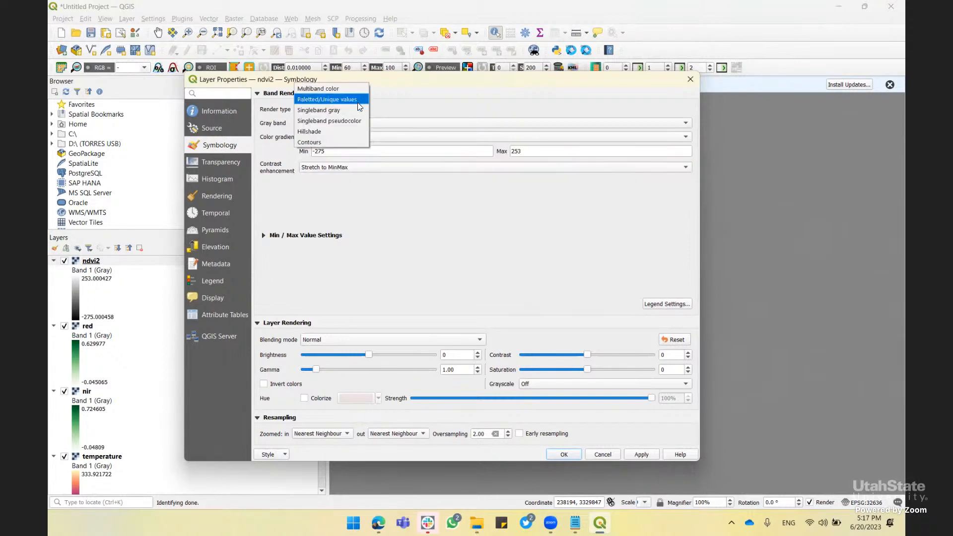
pyautogui.click(355, 120)
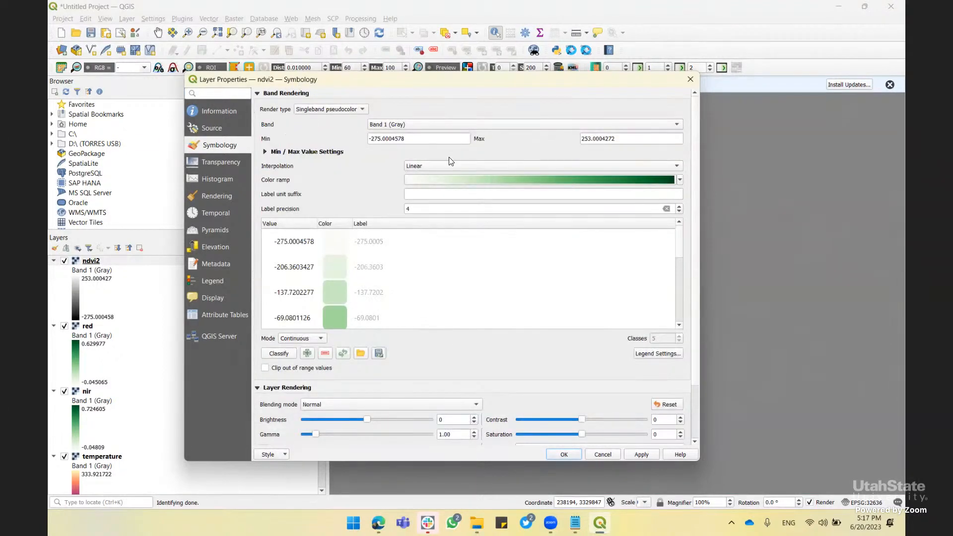
# Set the ndvi2 color range to minimum 0 and maximum 1 with the Greens ramp, and apply the styling
pyautogui.moveTo(465, 139); pyautogui.dragTo(366, 138)
pyautogui.write('0')
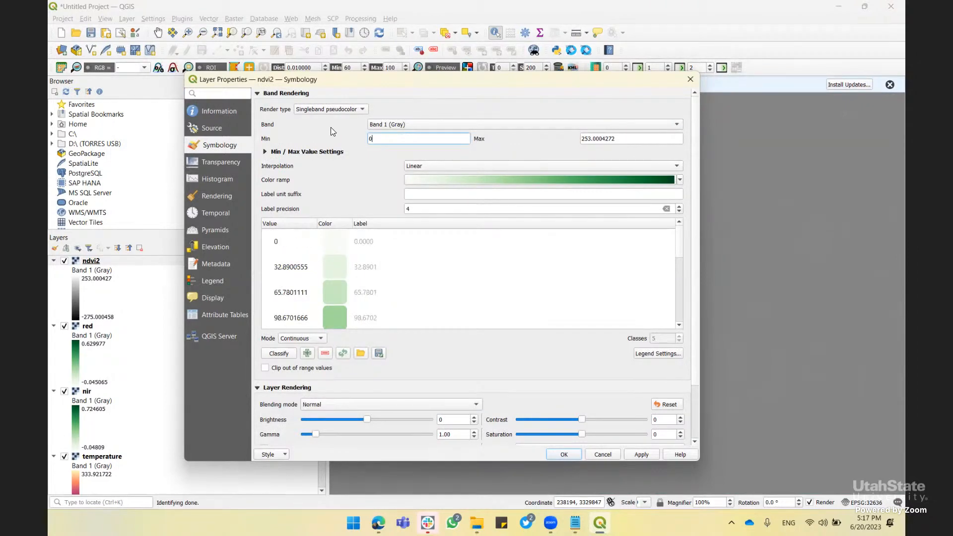
pyautogui.moveTo(621, 139); pyautogui.dragTo(556, 136)
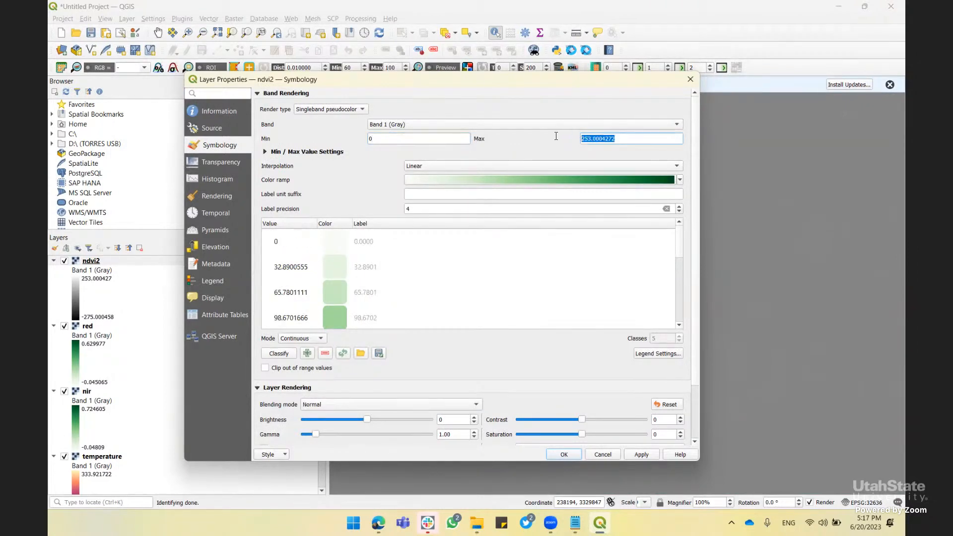
pyautogui.write('1')
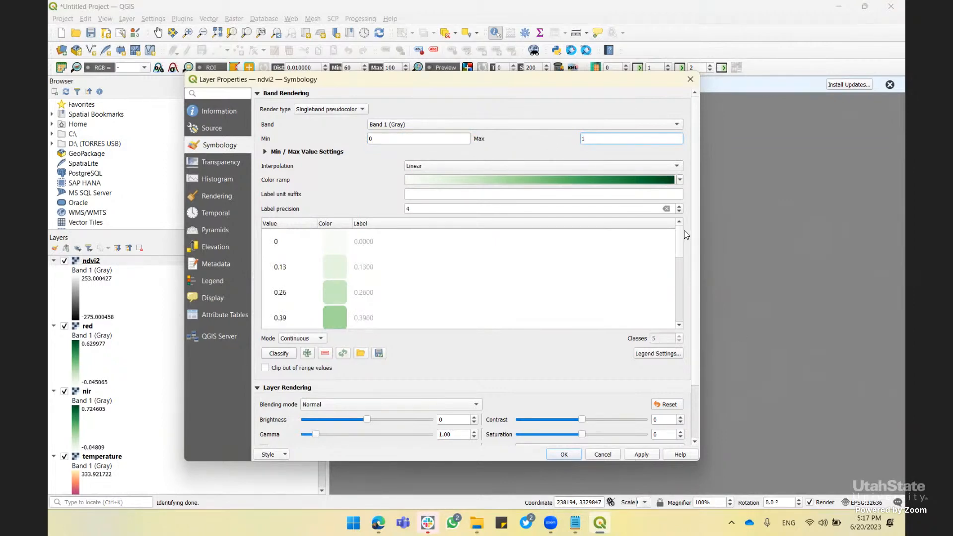
pyautogui.click(680, 179)
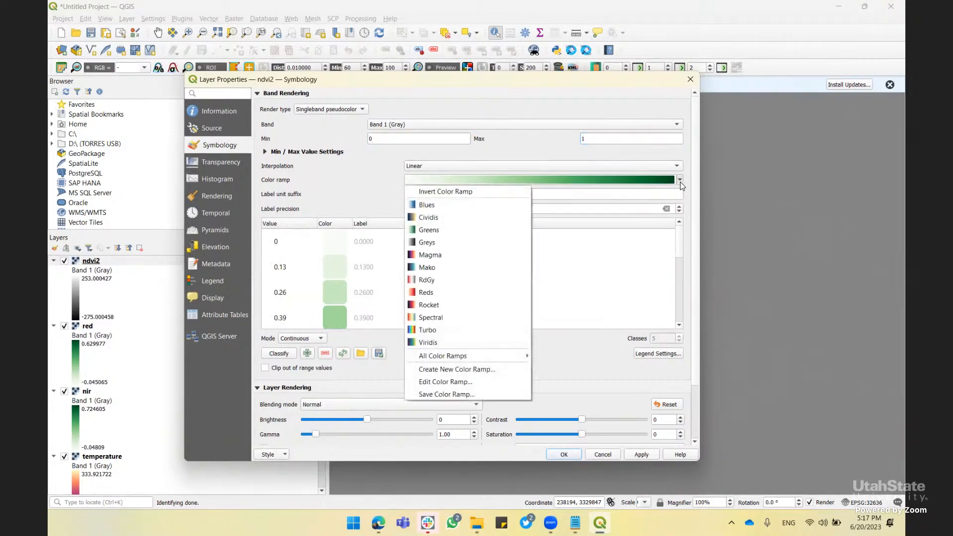
pyautogui.click(468, 234)
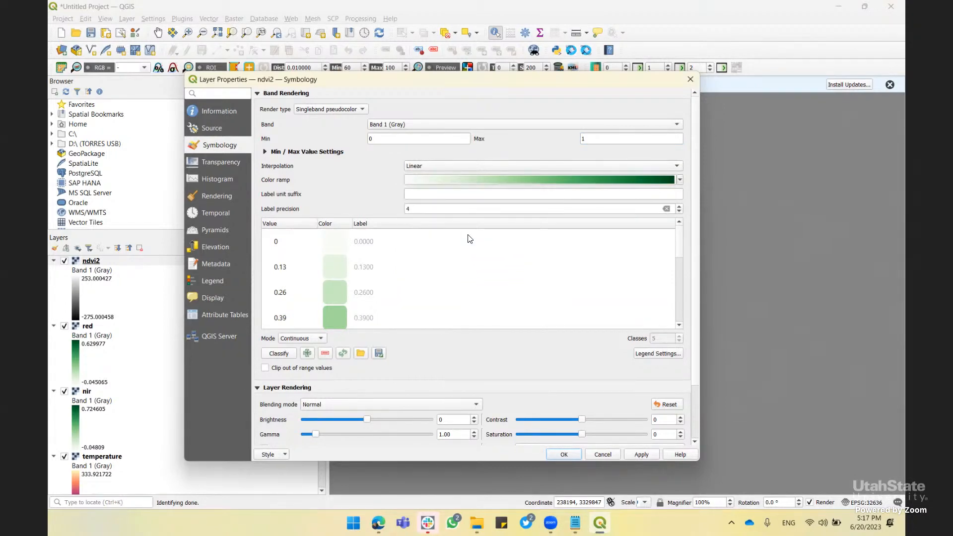
pyautogui.click(641, 453)
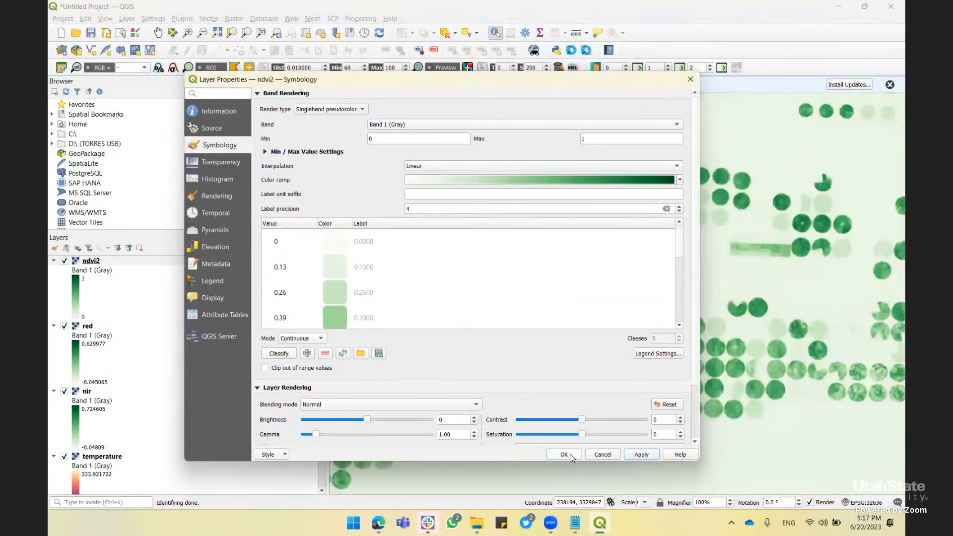
pyautogui.click(564, 454)
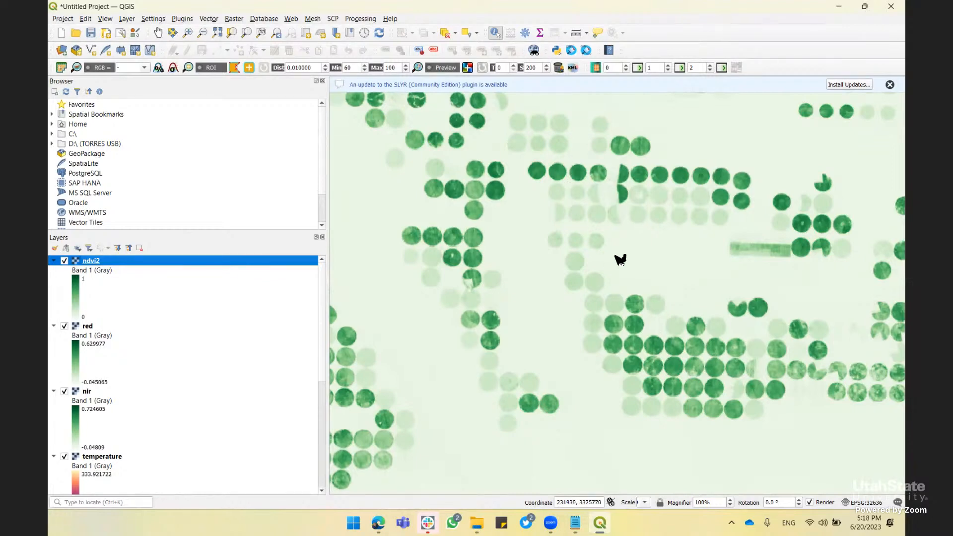
# Collapse the red layer's legend and hide the red and nir layers
pyautogui.scroll(1, 653, 361)
pyautogui.scroll(4, 653, 361)
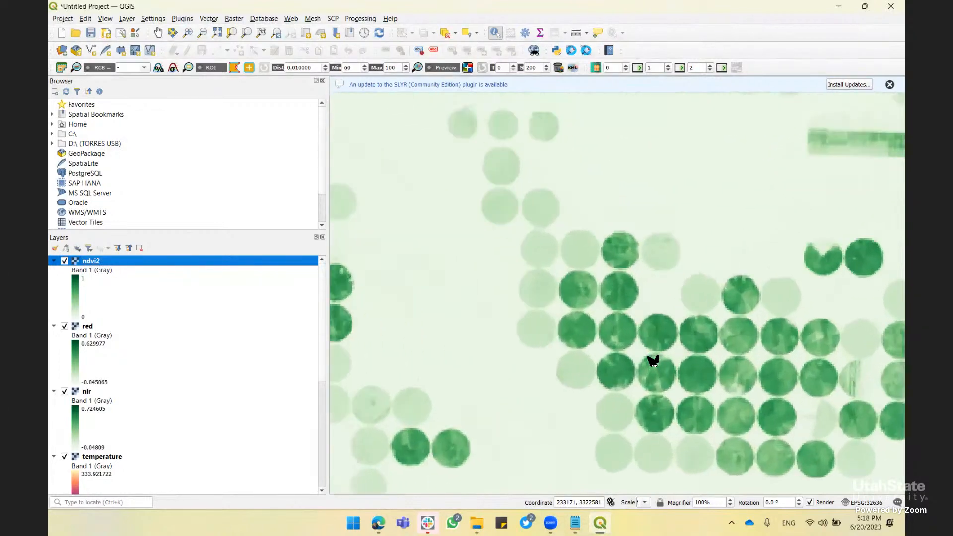
pyautogui.scroll(2, 652, 361)
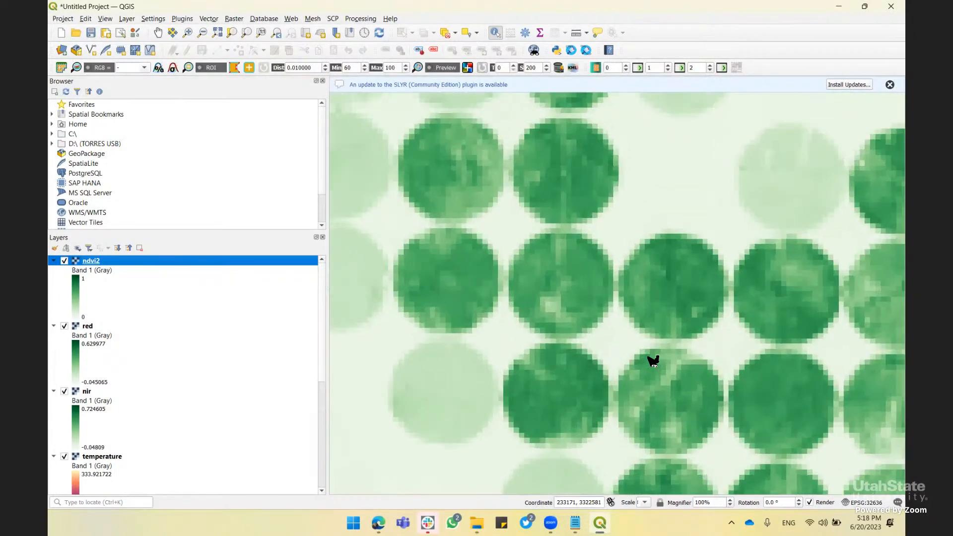
pyautogui.scroll(1, 653, 361)
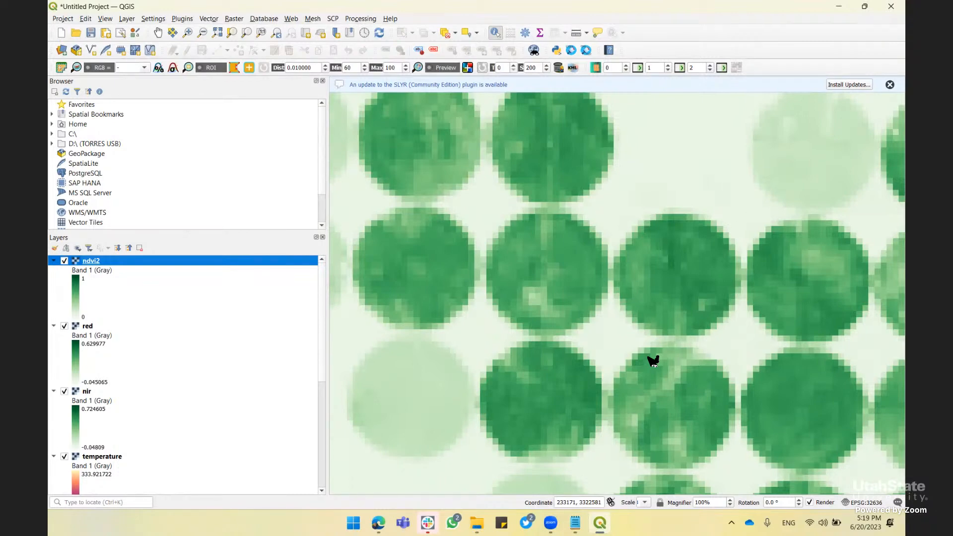
pyautogui.scroll(-3, 709, 272)
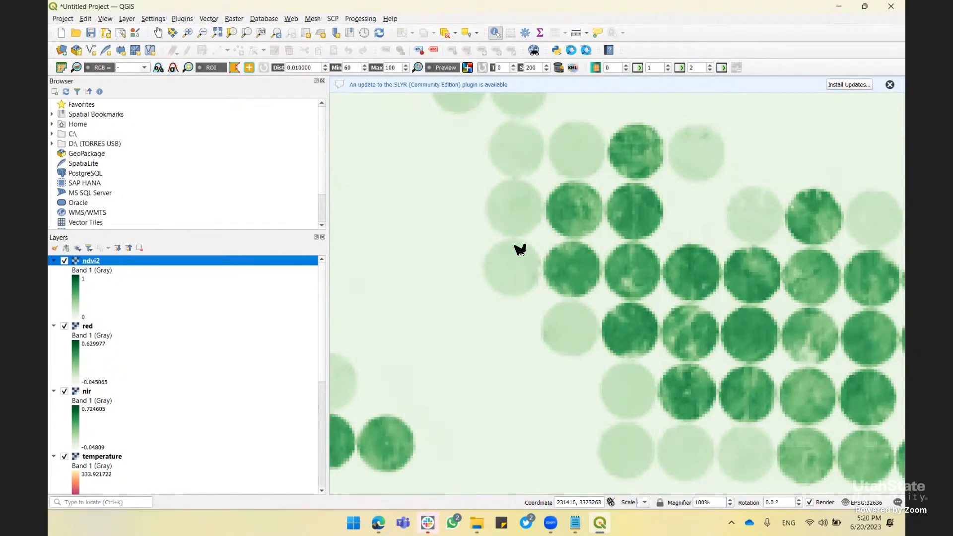
pyautogui.click(54, 326)
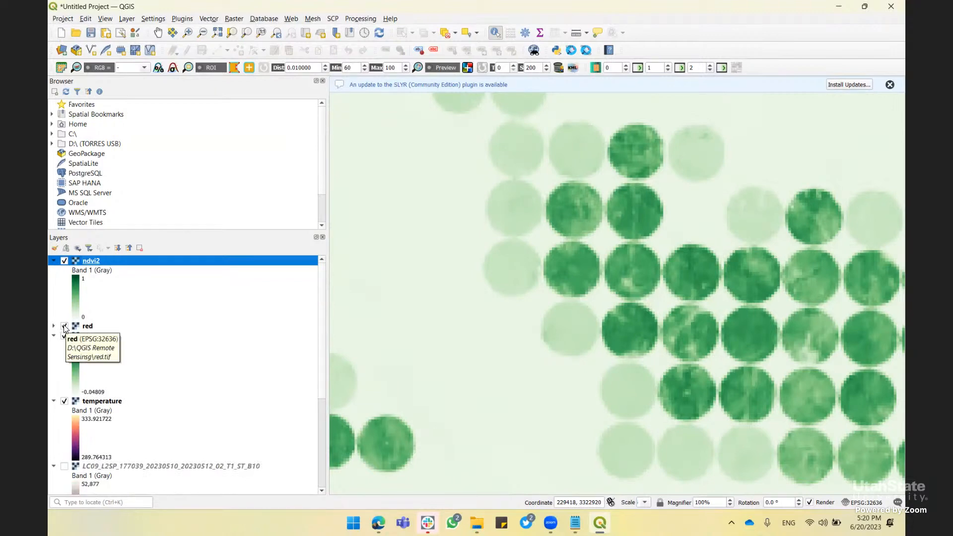
pyautogui.click(64, 327)
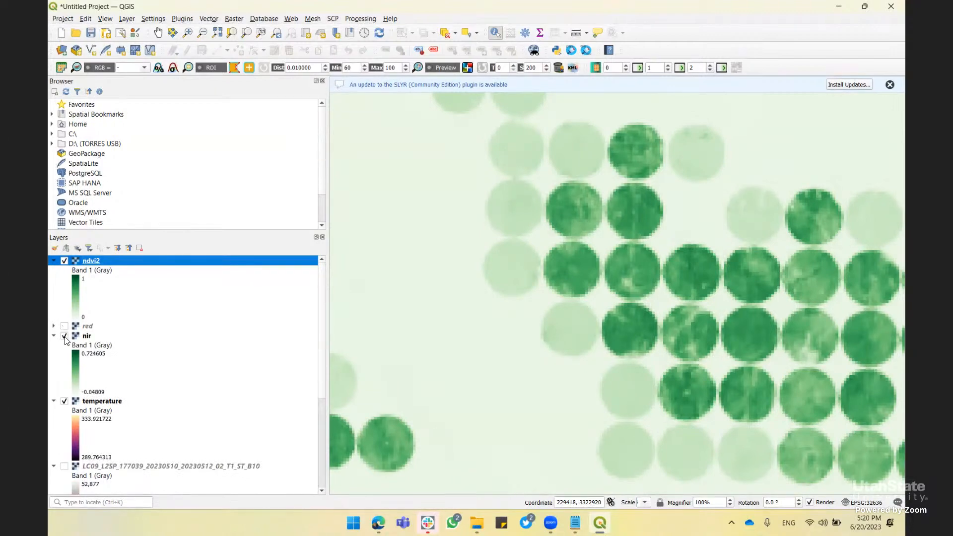
pyautogui.click(65, 336)
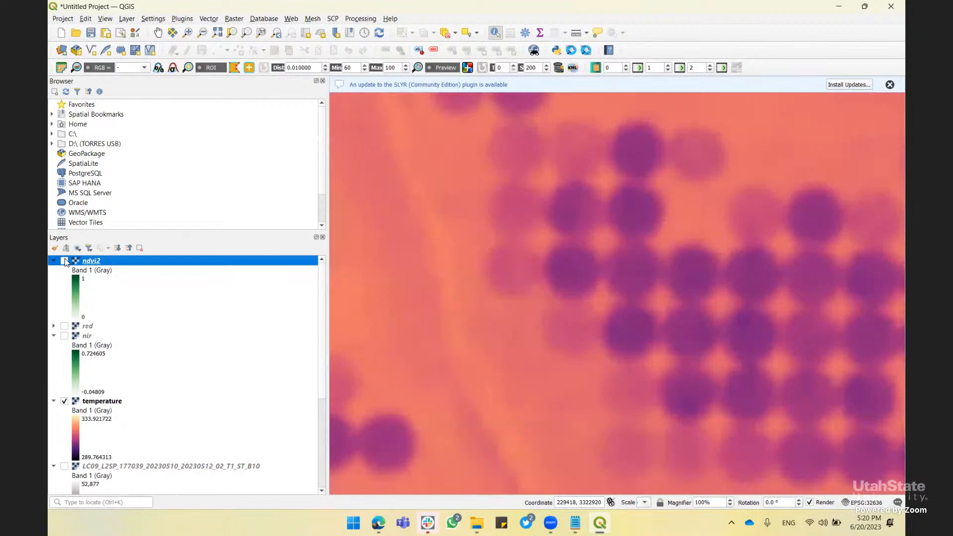
# Toggle the ndvi2 layer's visibility repeatedly to compare vegetation in the circular fields with the temperature layer beneath
pyautogui.click(65, 260)
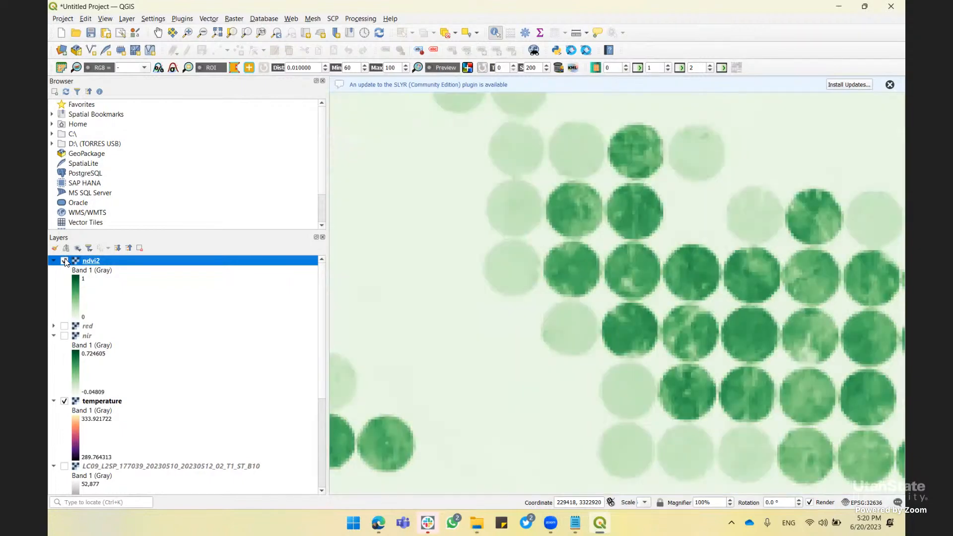
pyautogui.click(65, 261)
pyautogui.click(65, 261)
pyautogui.click(64, 260)
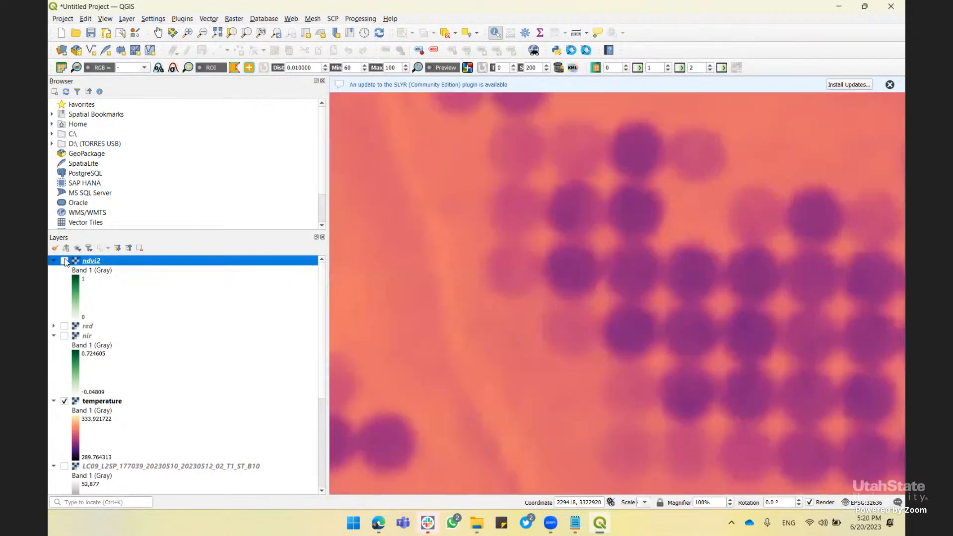
pyautogui.click(65, 260)
pyautogui.click(64, 260)
pyautogui.click(65, 260)
pyautogui.click(65, 260)
pyautogui.click(65, 260)
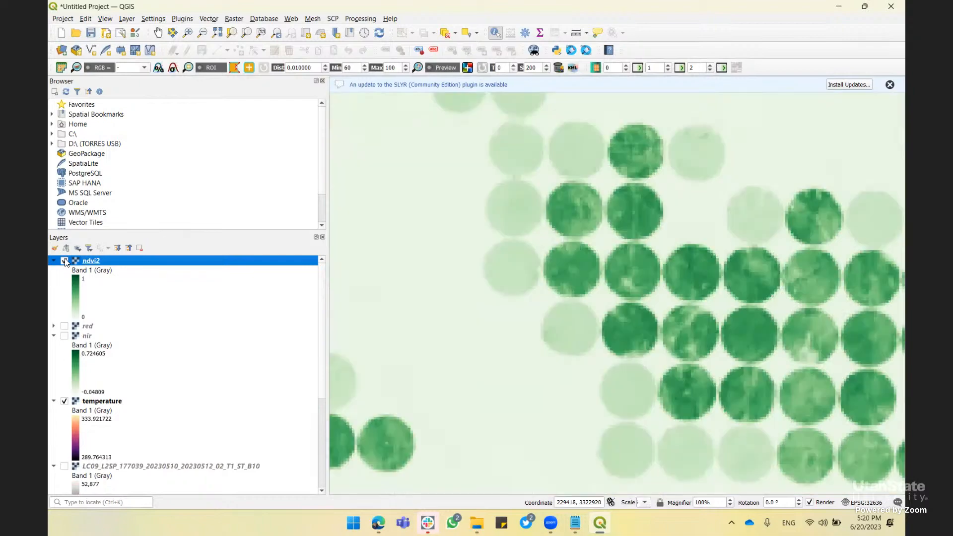
pyautogui.click(65, 260)
pyautogui.click(65, 261)
pyautogui.click(65, 260)
pyautogui.click(64, 260)
pyautogui.click(65, 261)
pyautogui.click(64, 261)
pyautogui.click(65, 261)
pyautogui.click(64, 261)
pyautogui.click(65, 261)
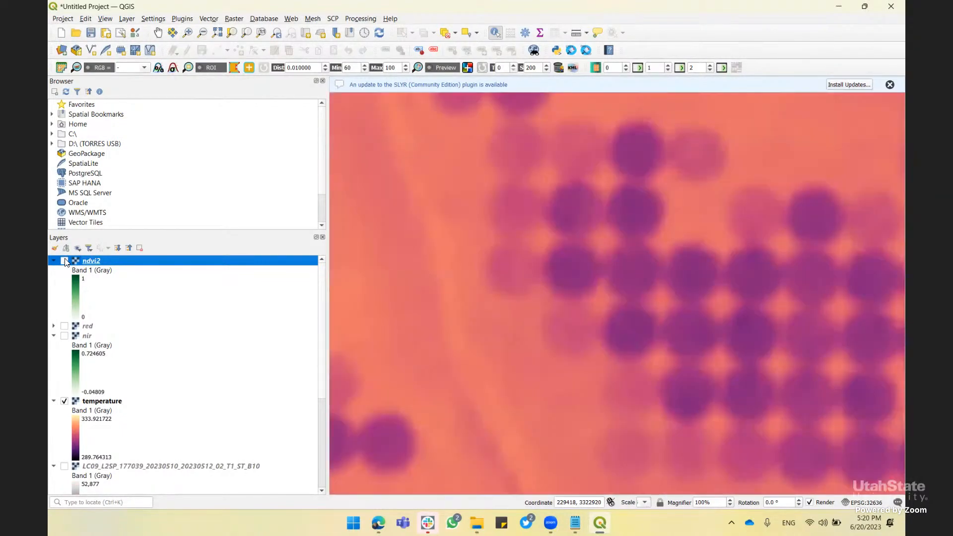
pyautogui.click(65, 260)
pyautogui.click(65, 260)
pyautogui.click(64, 260)
pyautogui.click(65, 260)
pyautogui.click(64, 261)
pyautogui.click(64, 261)
pyautogui.click(64, 260)
pyautogui.click(65, 260)
pyautogui.click(64, 261)
pyautogui.click(65, 261)
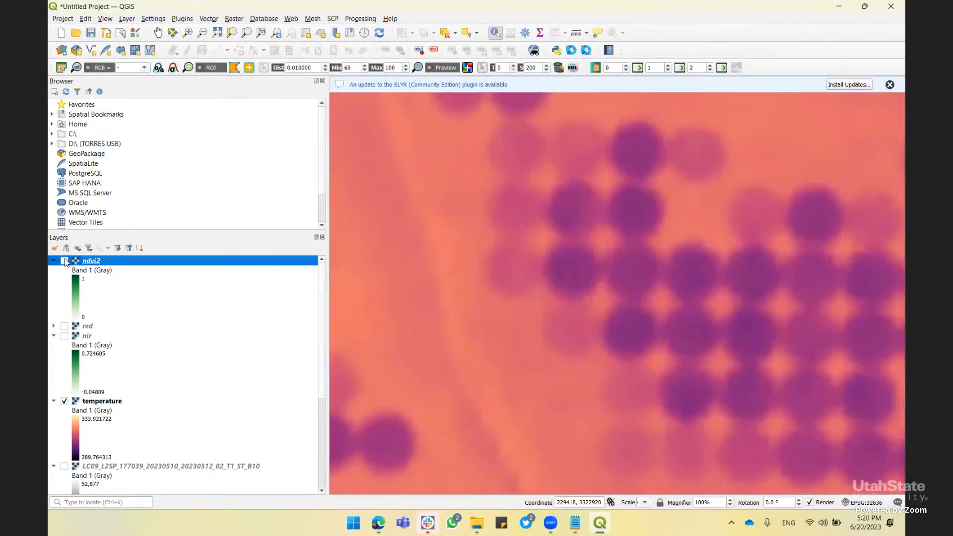